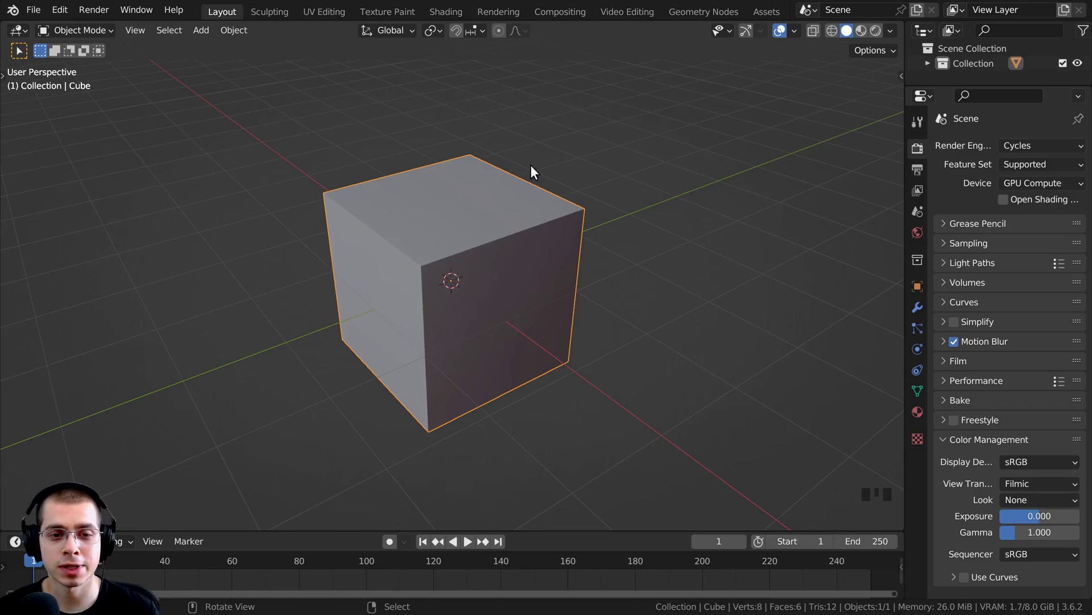
# Display the cube in wireframe viewport shading and examine its edges.
pyautogui.moveTo(532, 170); pyautogui.dragTo(597, 204, button='middle')
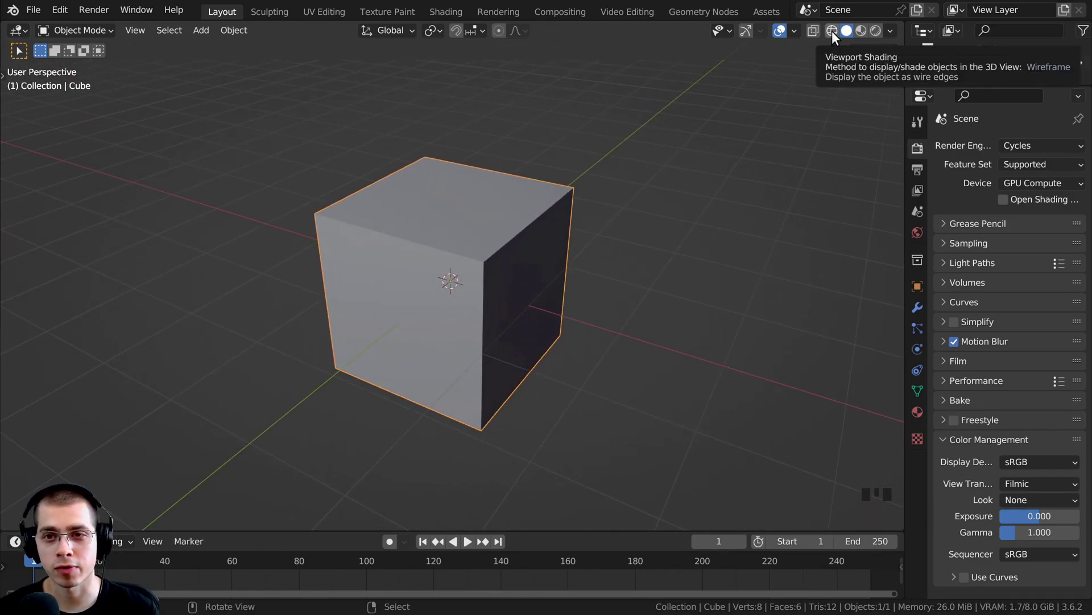
pyautogui.click(832, 30)
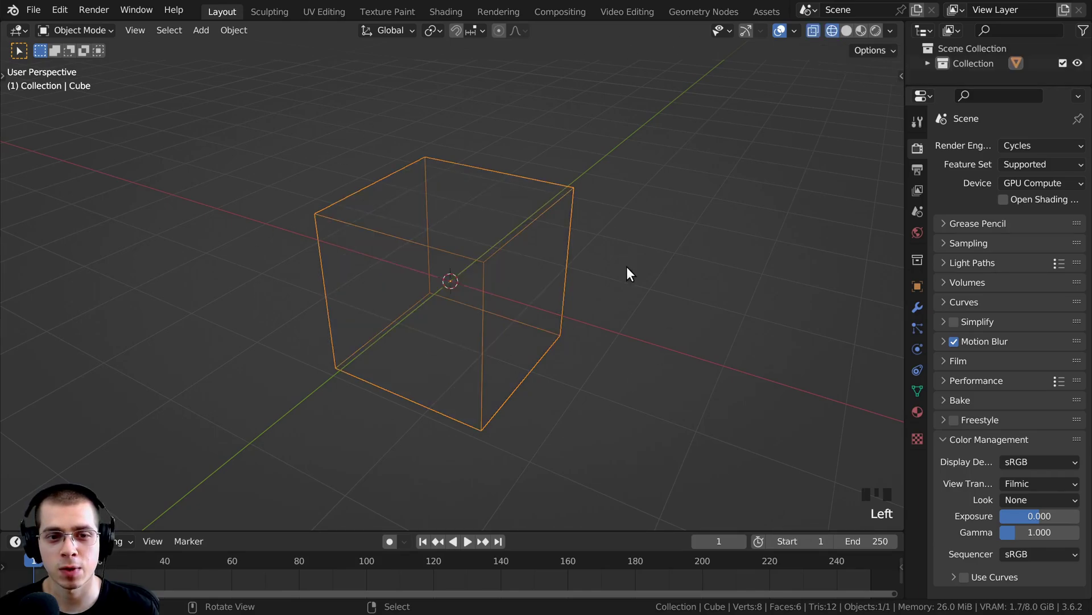
pyautogui.moveTo(627, 266); pyautogui.dragTo(384, 213, button='middle')
pyautogui.scroll(2, 283, 183)
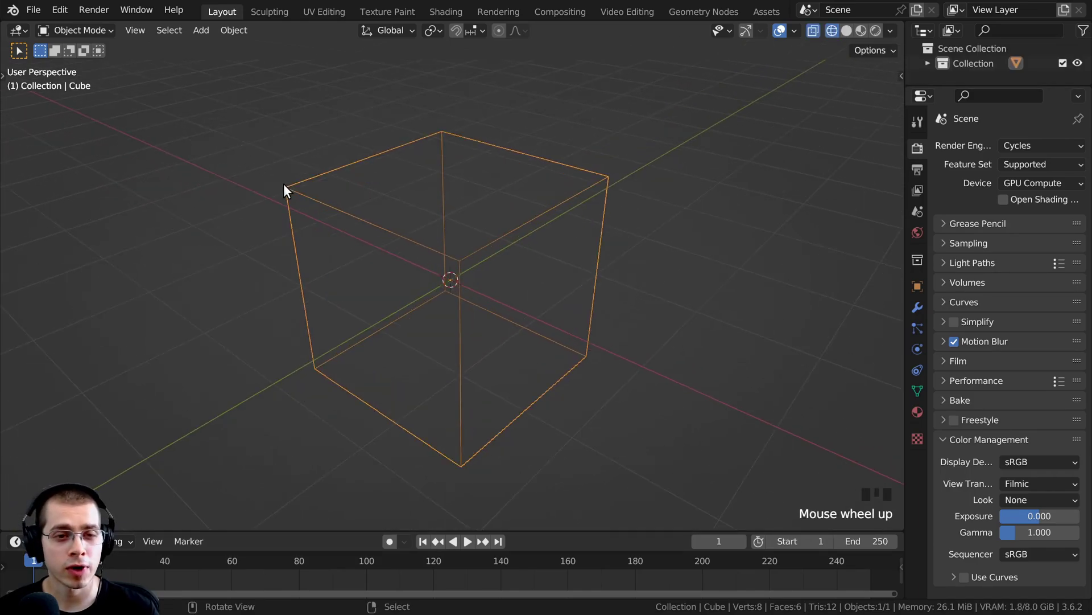
pyautogui.scroll(1, 283, 184)
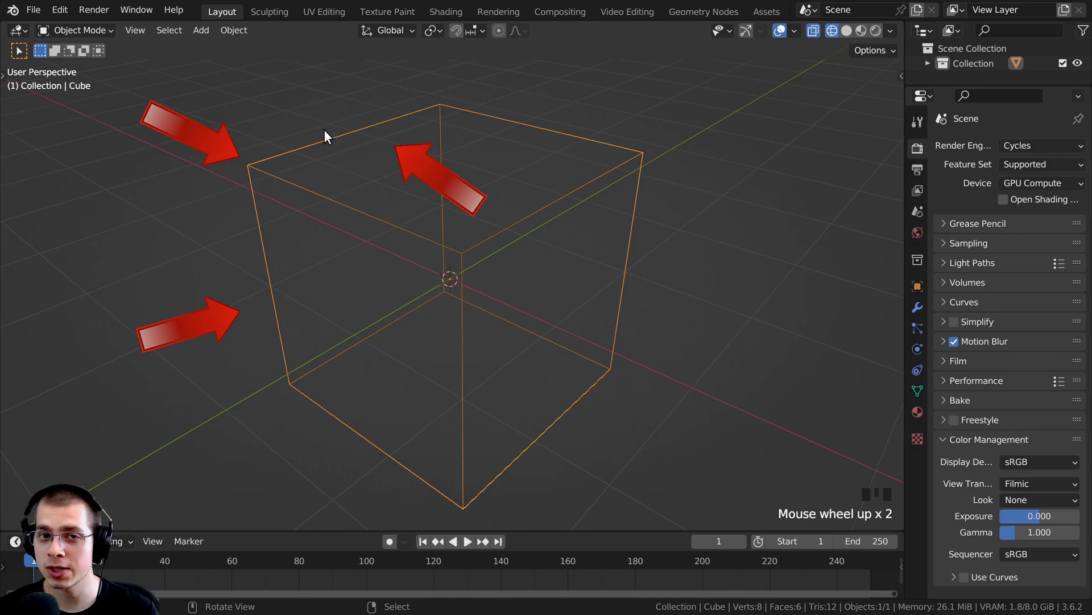
pyautogui.moveTo(645, 164); pyautogui.dragTo(614, 186, button='middle')
pyautogui.moveTo(471, 300); pyautogui.dragTo(288, 237, button='middle')
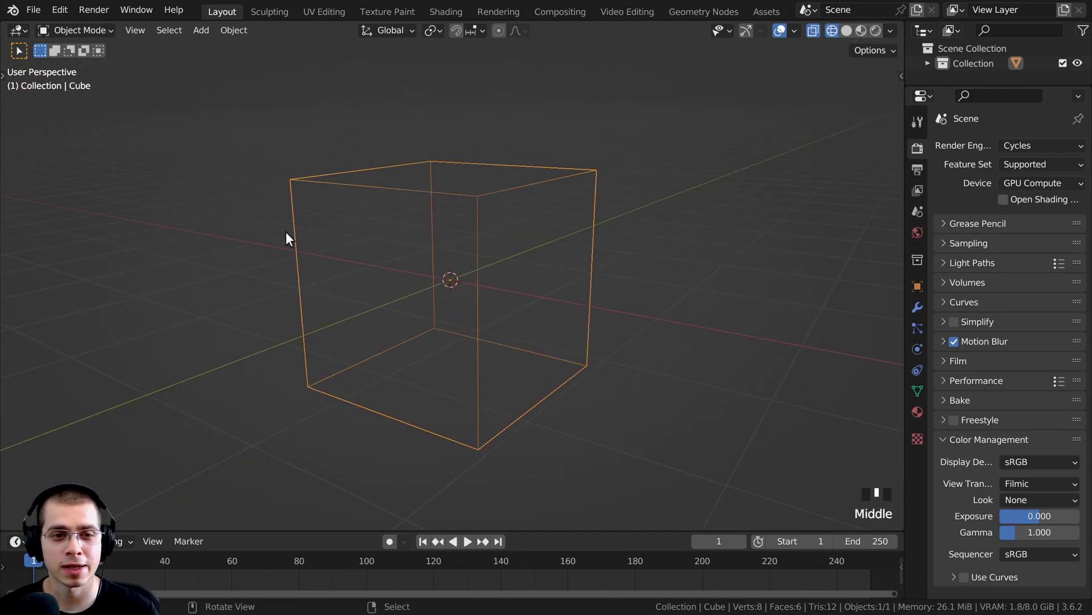
pyautogui.scroll(-2, 486, 196)
# Add a Monkey mesh and move it about 3.2 m away from the cube.
pyautogui.moveTo(486, 192); pyautogui.dragTo(405, 138, button='middle')
pyautogui.hotkey('shift', 'a')
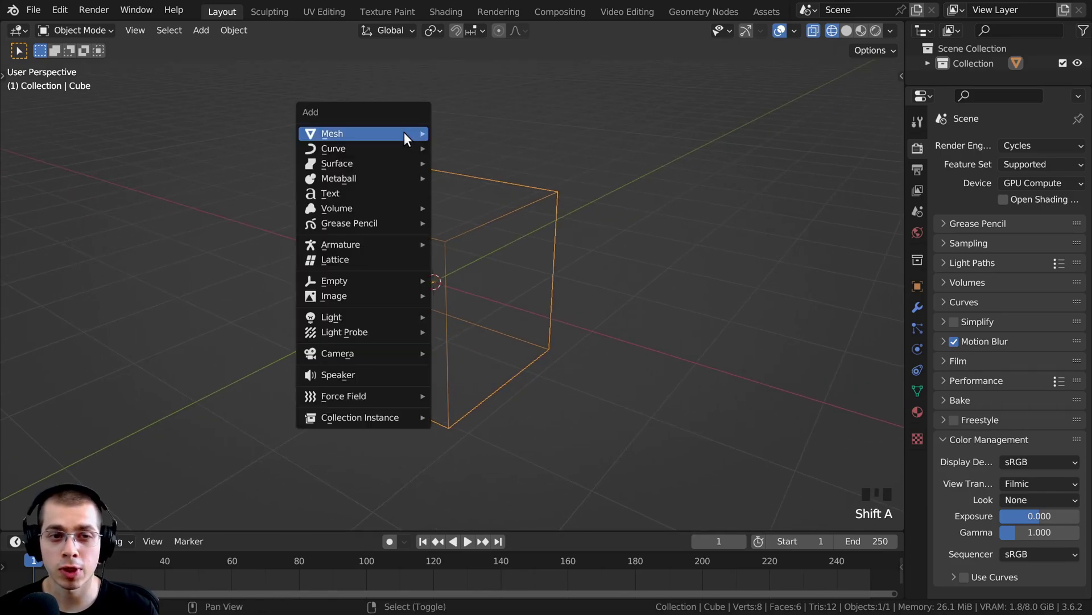
pyautogui.moveTo(405, 134)
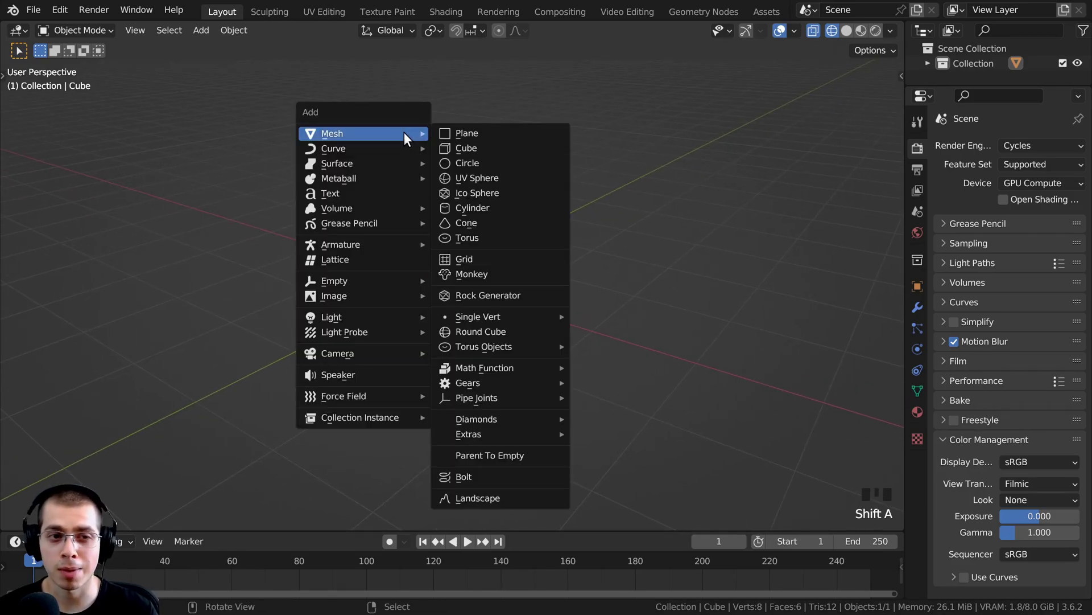
pyautogui.click(476, 274)
pyautogui.press('g')
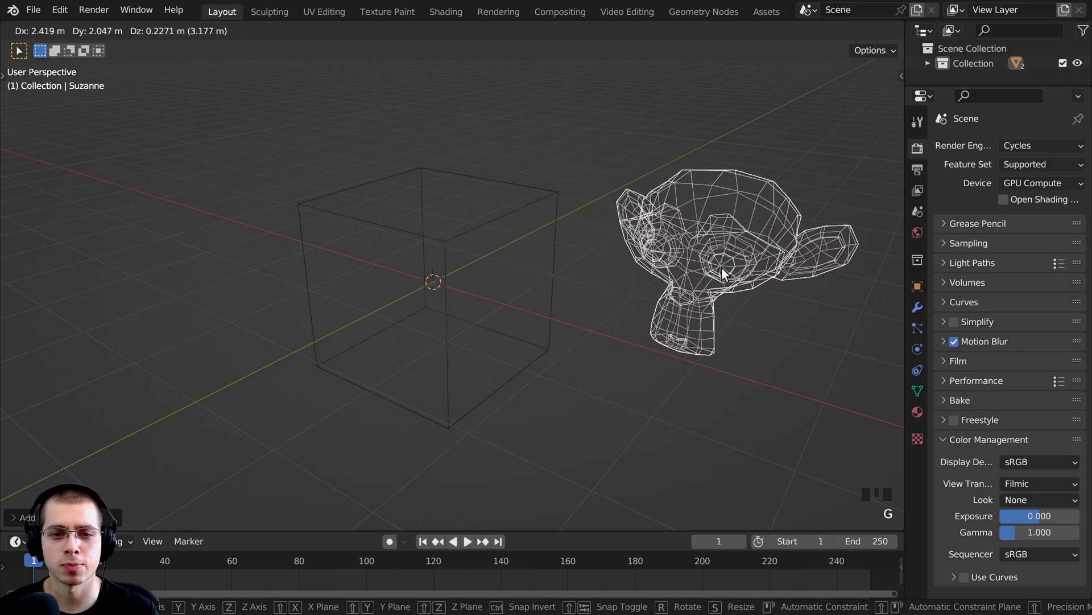
pyautogui.click(721, 267)
# Compare the monkey head in solid and wireframe viewport shading, ending in wireframe.
pyautogui.keyDown('shift'); pyautogui.moveTo(722, 268); pyautogui.dragTo(525, 292, button='middle'); pyautogui.keyUp('shift')
pyautogui.scroll(2, 821, 98)
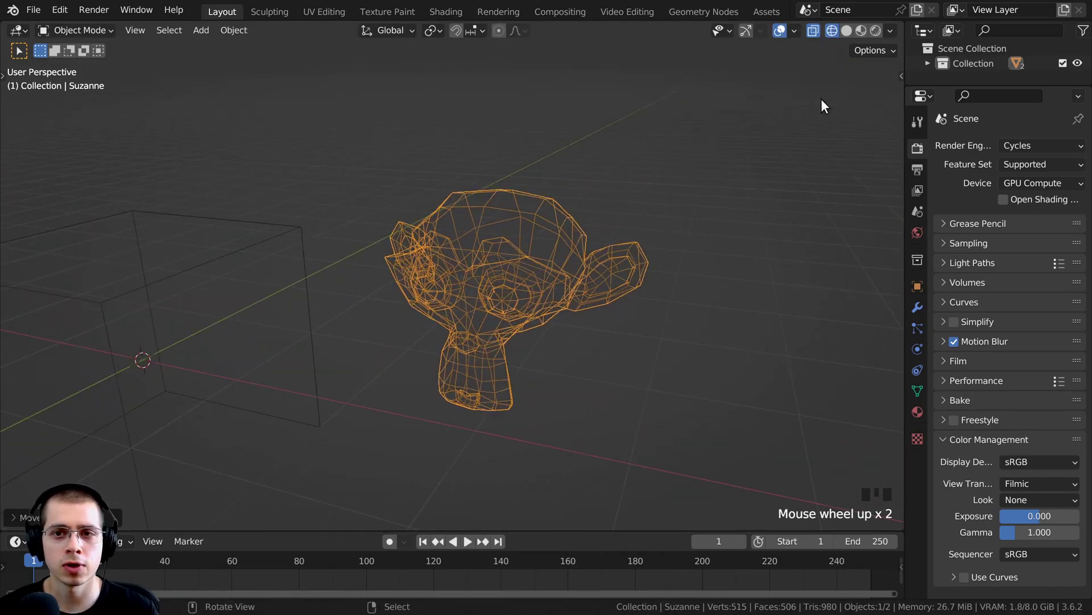
pyautogui.click(846, 31)
pyautogui.scroll(2, 493, 277)
pyautogui.keyDown('shift'); pyautogui.moveTo(578, 221); pyautogui.dragTo(599, 108, button='middle'); pyautogui.keyUp('shift')
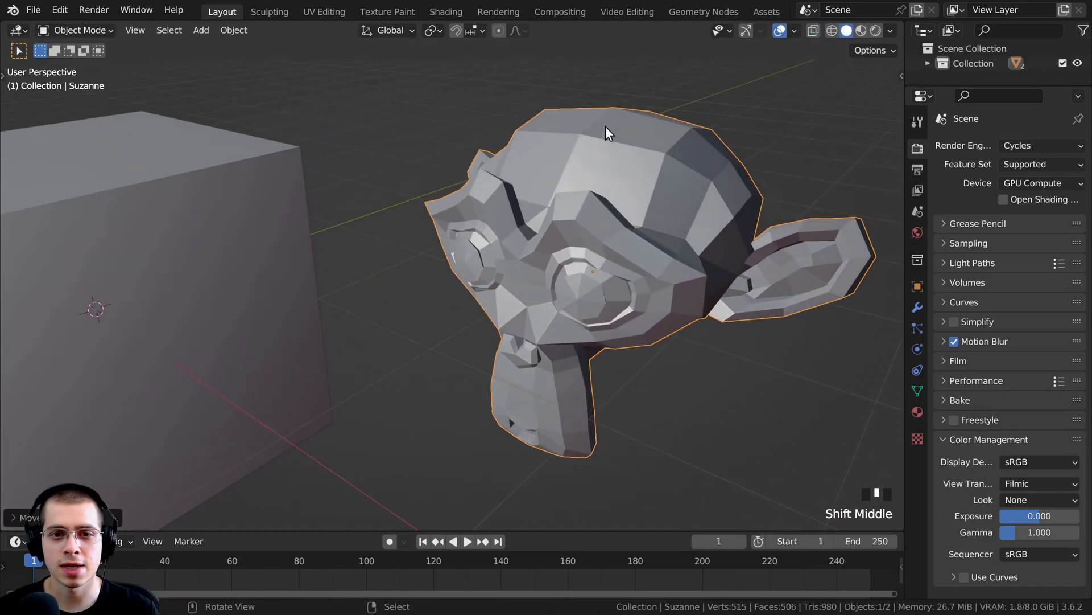
pyautogui.click(831, 32)
pyautogui.scroll(-2, 585, 198)
# Select the monkey head and open its mesh in Edit Mode.
pyautogui.moveTo(570, 299); pyautogui.dragTo(575, 216, button='middle')
pyautogui.click(535, 182)
pyautogui.press('a')
pyautogui.scroll(3, 586, 249)
pyautogui.keyDown('shift'); pyautogui.moveTo(575, 217); pyautogui.dragTo(514, 264, button='middle'); pyautogui.keyUp('shift')
pyautogui.rightClick(482, 209)
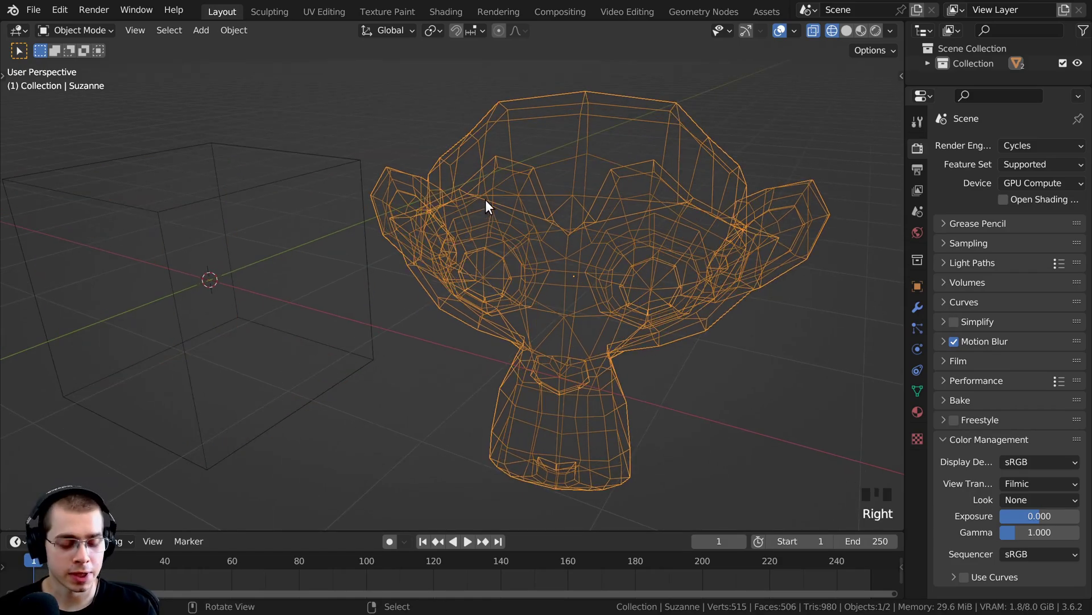
pyautogui.moveTo(486, 199); pyautogui.dragTo(476, 190, button='middle')
pyautogui.press('Tab')
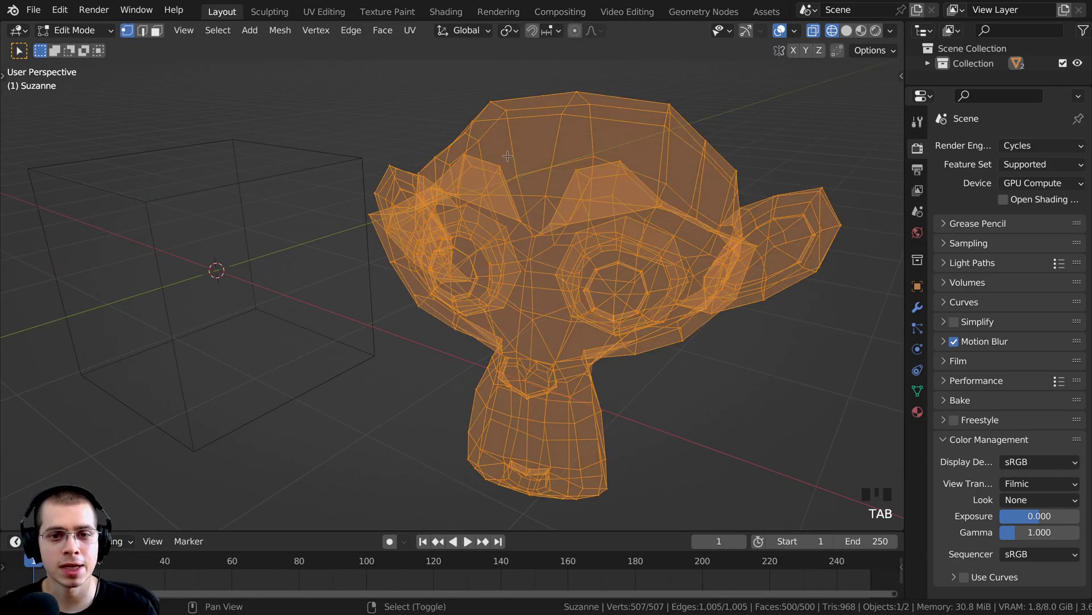
# Select a single vertex on the upper part of the monkey's head in vertex select mode.
pyautogui.moveTo(508, 157); pyautogui.dragTo(478, 150, button='middle')
pyautogui.press('a')
pyautogui.press('a')
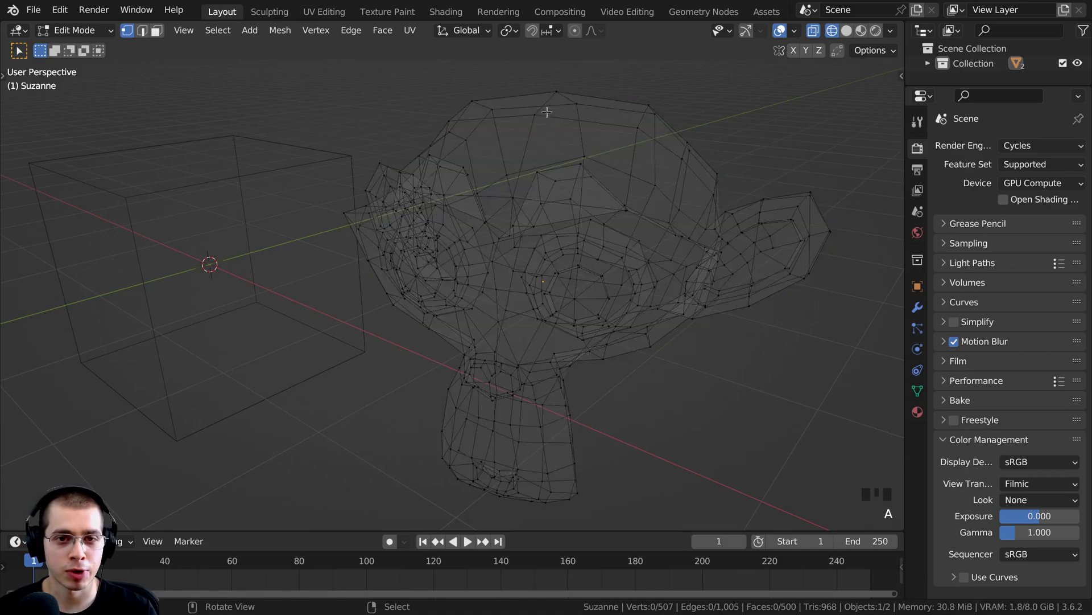
pyautogui.press('a')
pyautogui.moveTo(546, 183); pyautogui.dragTo(505, 153, button='middle')
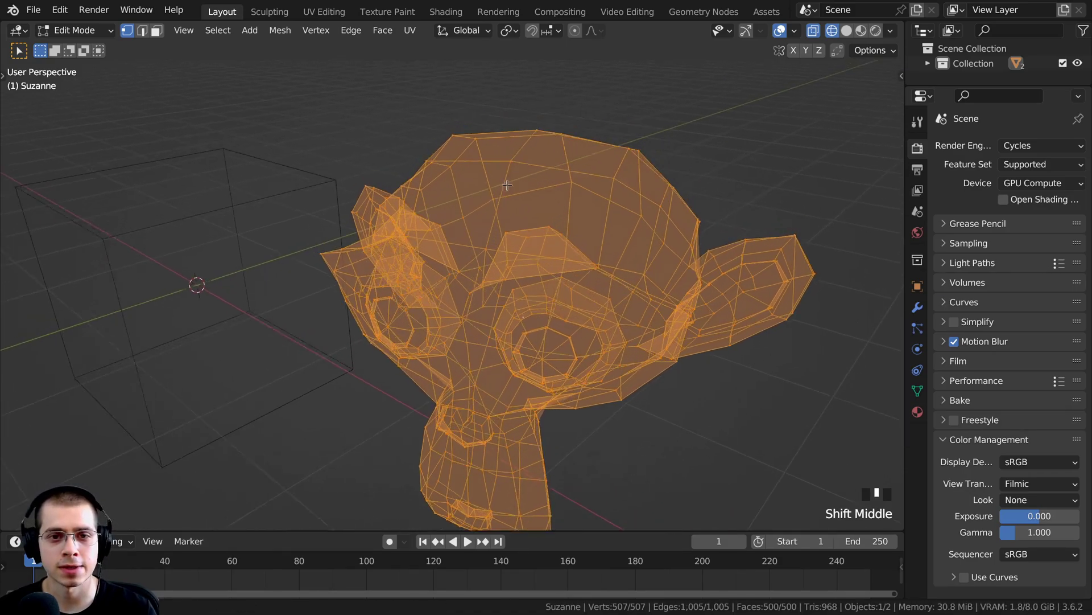
pyautogui.scroll(2, 504, 152)
pyautogui.rightClick(504, 152)
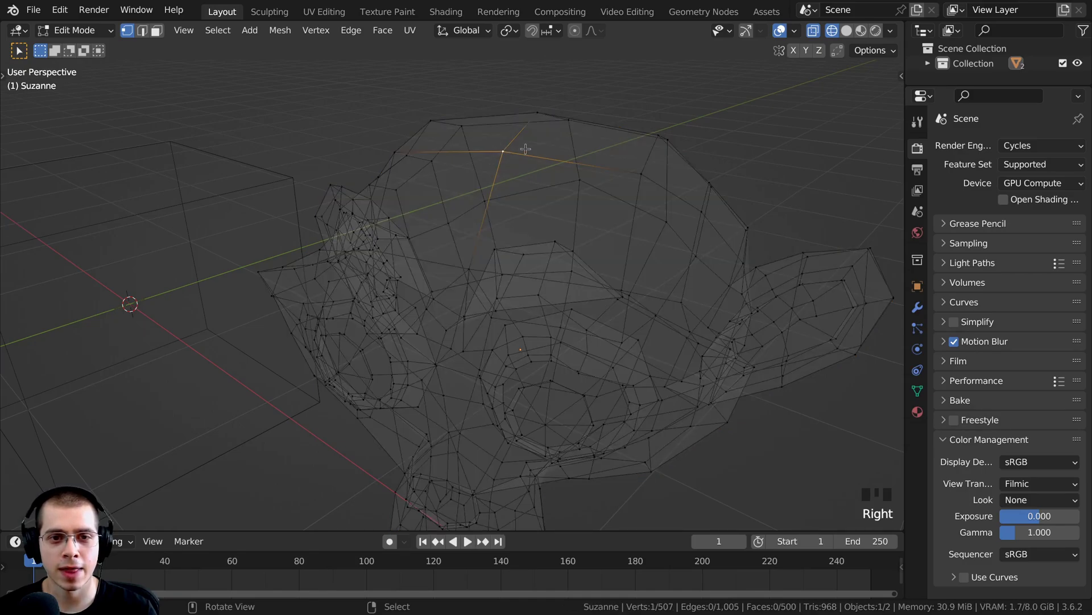
pyautogui.click(127, 30)
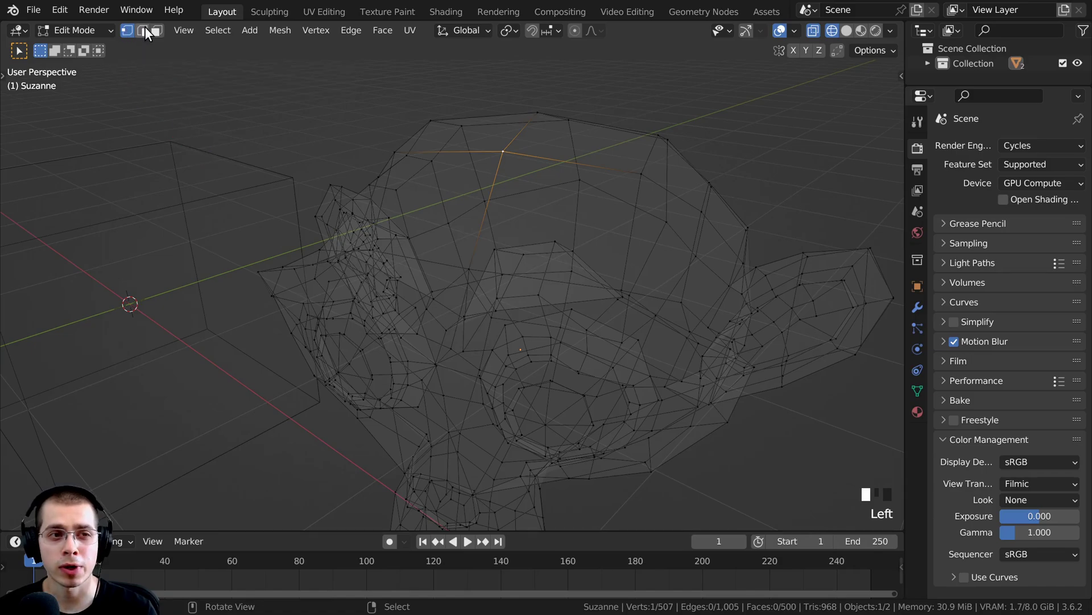
# Change to edge select mode and select a single edge on top of the monkey's head.
pyautogui.click(143, 29)
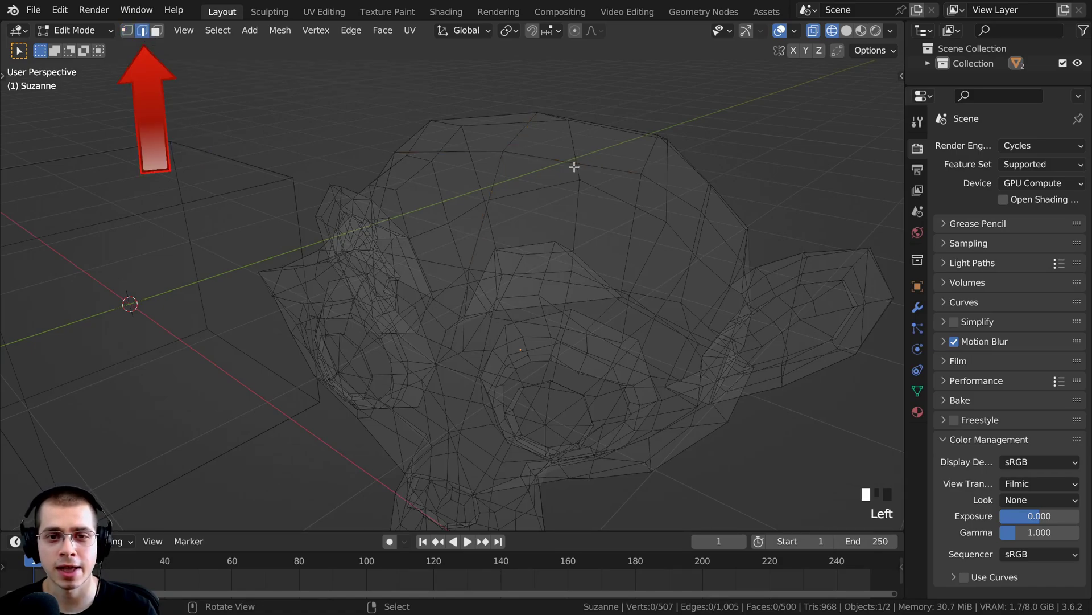
pyautogui.rightClick(569, 138)
pyautogui.rightClick(569, 138)
pyautogui.rightClick(568, 139)
pyautogui.moveTo(568, 139); pyautogui.dragTo(489, 163, button='middle')
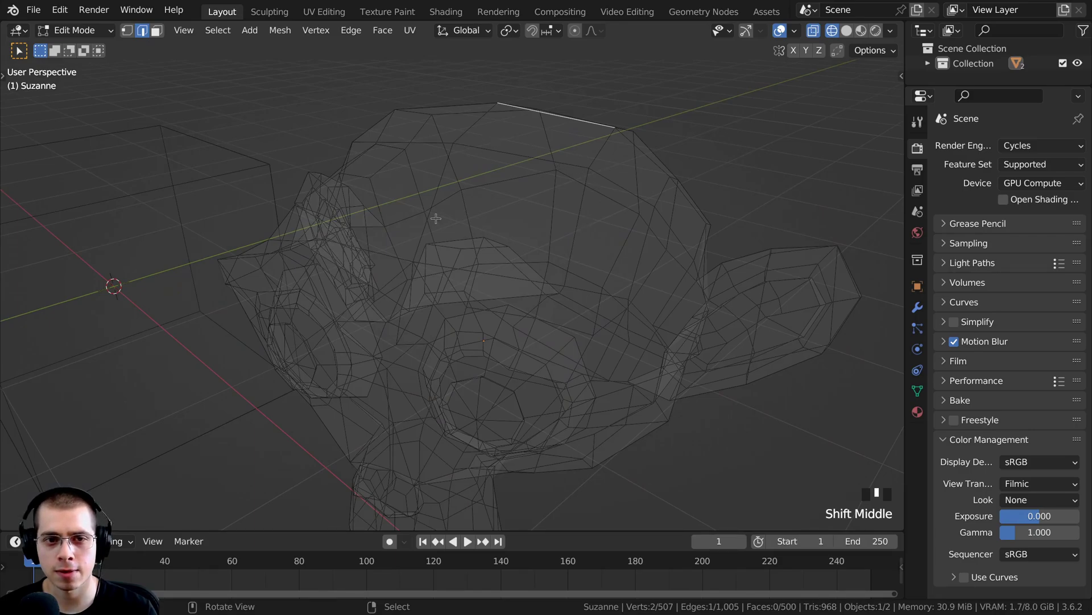
# Change to face select mode and select individual faces one after another on the monkey's head.
pyautogui.click(157, 35)
pyautogui.rightClick(516, 138)
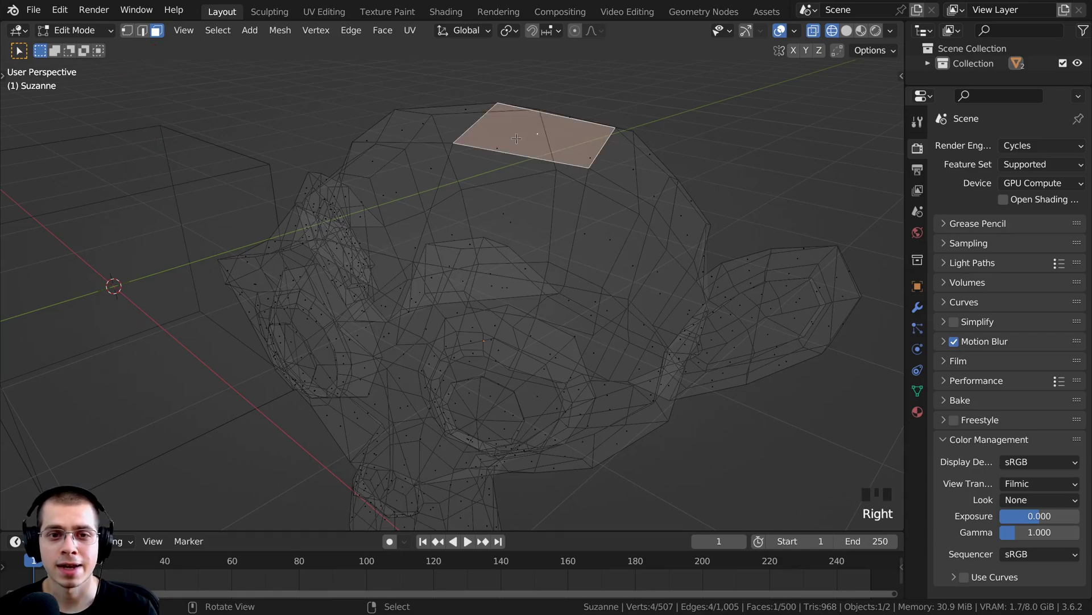
pyautogui.rightClick(510, 194)
pyautogui.rightClick(597, 250)
pyautogui.moveTo(597, 250); pyautogui.dragTo(496, 175, button='middle')
pyautogui.rightClick(529, 267)
pyautogui.moveTo(503, 310); pyautogui.dragTo(483, 279, button='middle')
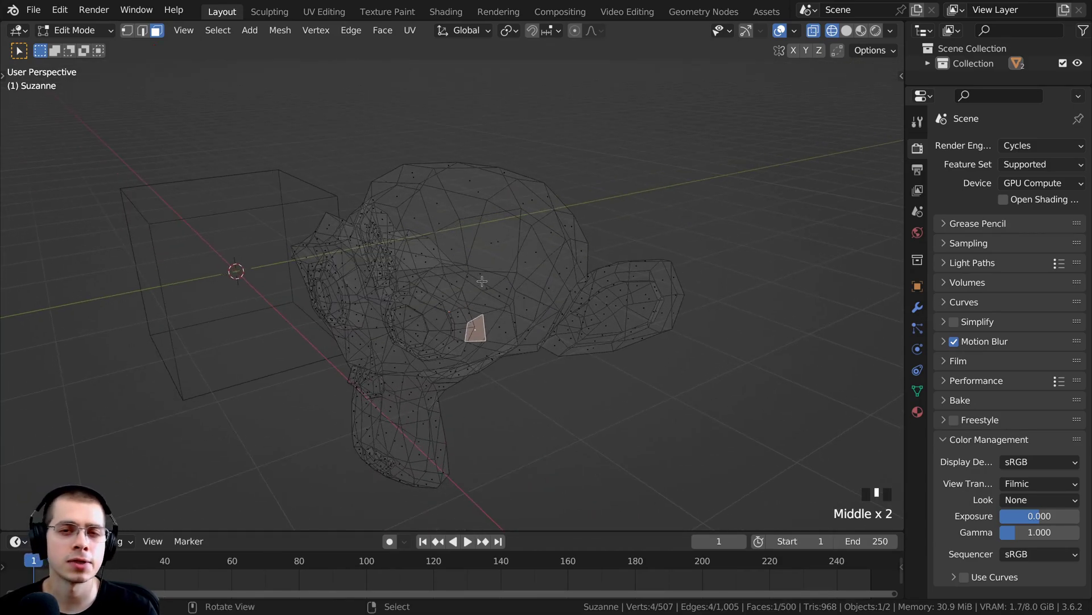
pyautogui.rightClick(482, 275)
pyautogui.rightClick(571, 227)
pyautogui.rightClick(517, 197)
# Open the cube in Edit Mode with solid viewport shading and inspect it from below.
pyautogui.moveTo(517, 197); pyautogui.dragTo(247, 272, button='middle')
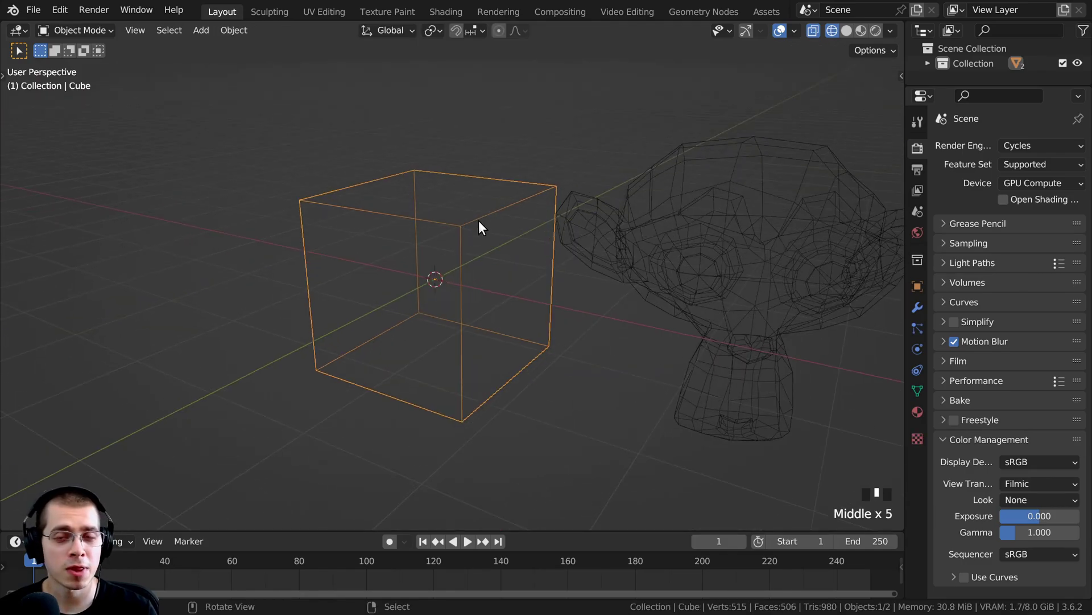
pyautogui.moveTo(482, 212); pyautogui.dragTo(476, 307, button='middle')
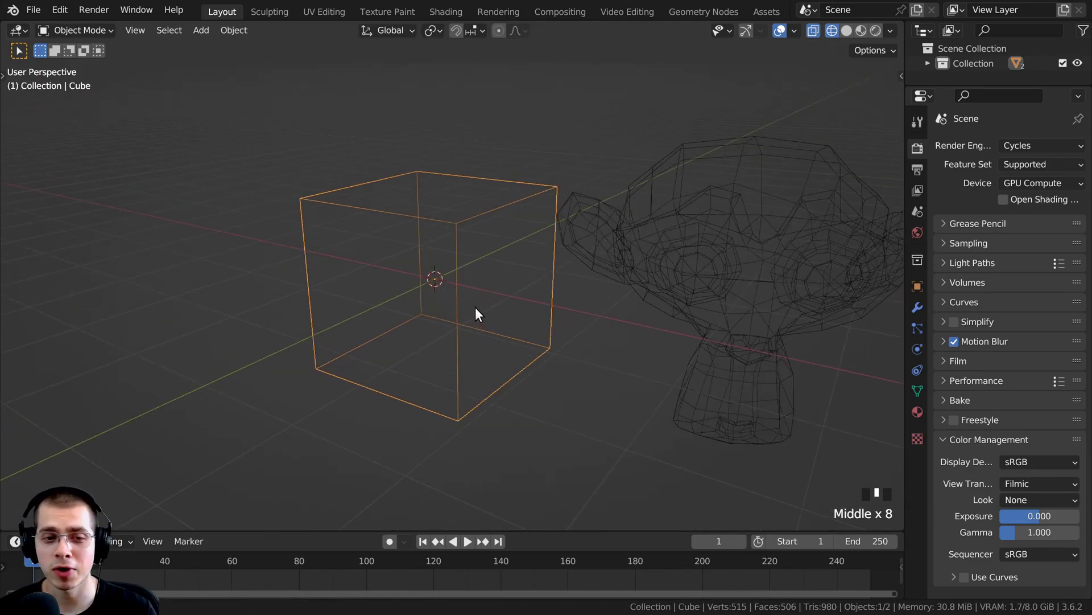
pyautogui.moveTo(594, 379); pyautogui.dragTo(279, 397, button='middle')
pyautogui.moveTo(377, 353)
pyautogui.mouseDown(button='middle')
pyautogui.moveTo(268, 362)
pyautogui.moveTo(361, 329)
pyautogui.mouseUp(button='middle')
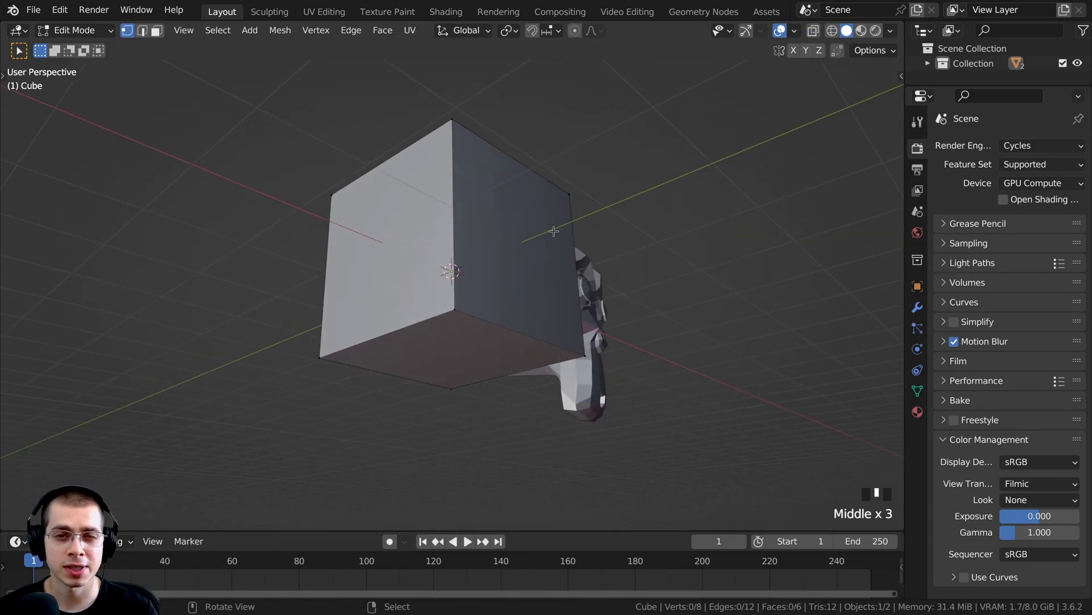
pyautogui.moveTo(553, 231); pyautogui.dragTo(278, 330, button='middle')
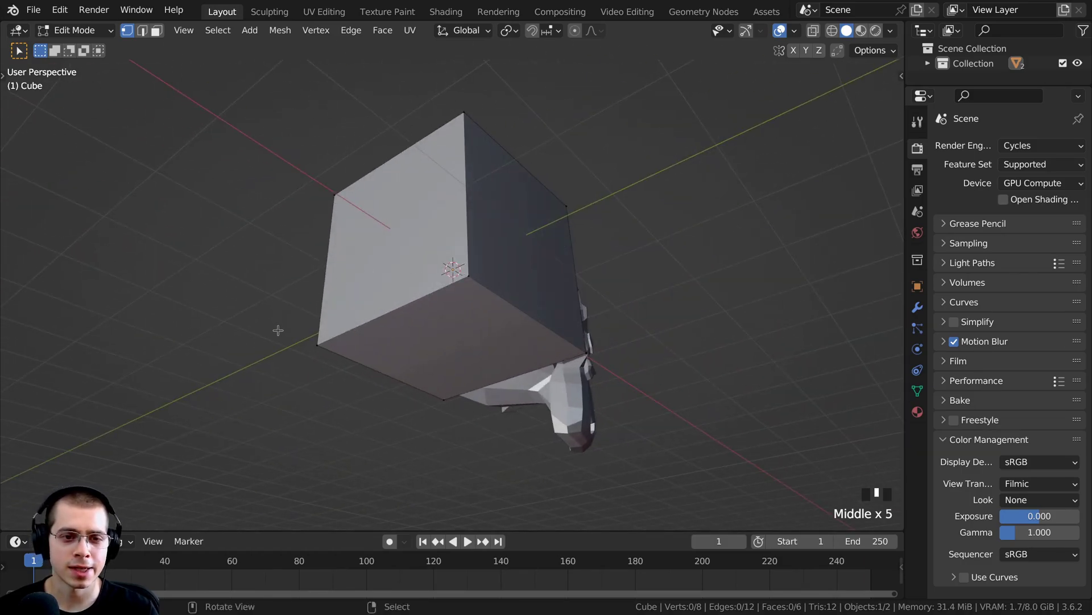
pyautogui.moveTo(642, 296); pyautogui.dragTo(549, 330, button='middle')
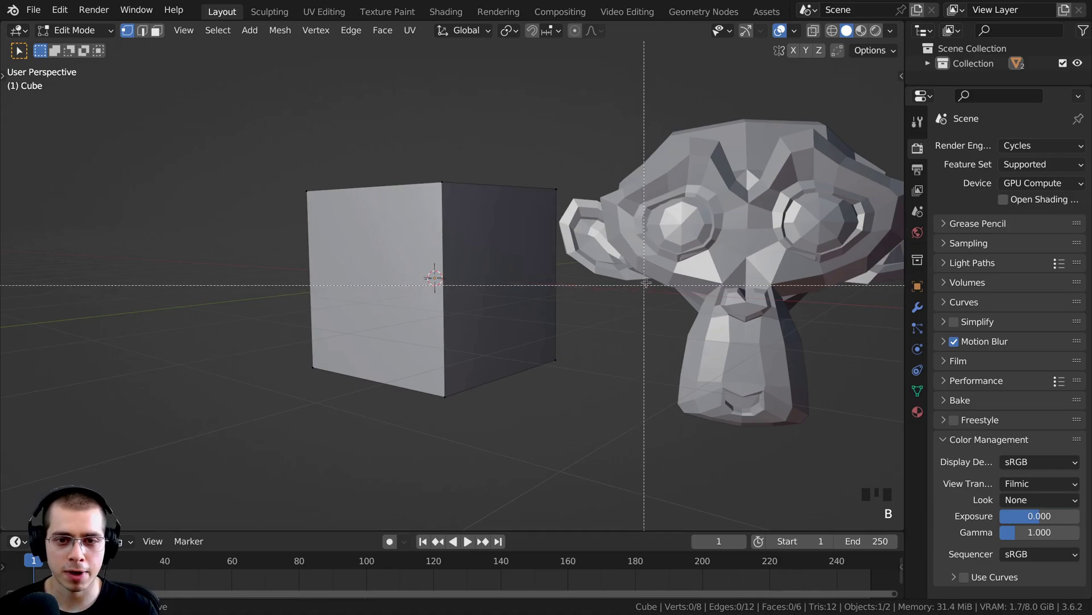
# Try to box-select the cube's four bottom vertices in solid shading.
pyautogui.press('b')
pyautogui.moveTo(647, 281); pyautogui.dragTo(152, 446)
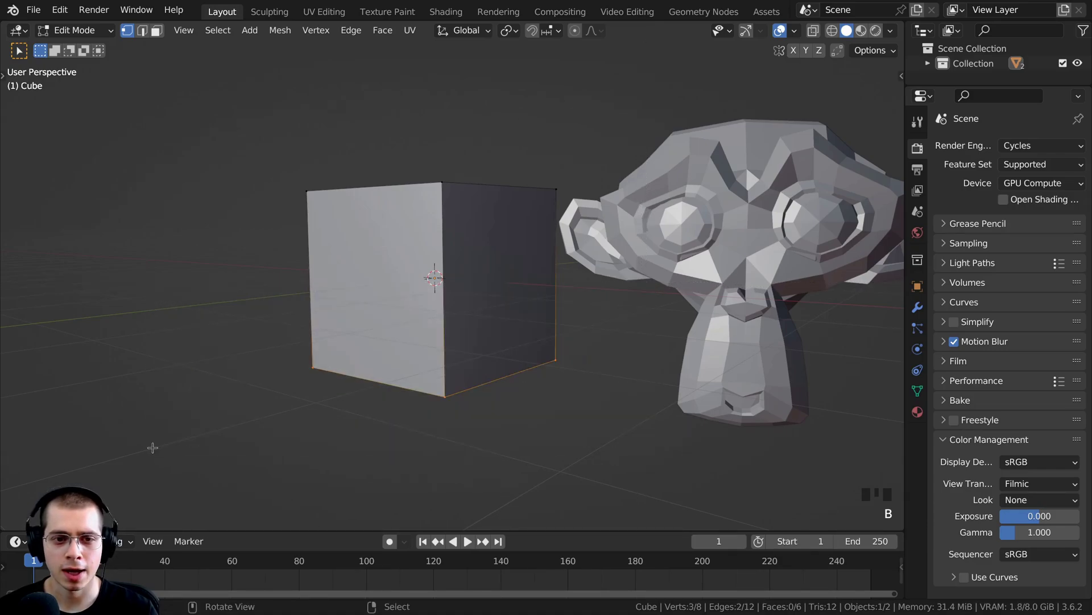
pyautogui.moveTo(443, 365); pyautogui.dragTo(470, 268, button='middle')
pyautogui.moveTo(310, 324); pyautogui.dragTo(576, 242, button='middle')
pyautogui.scroll(-2, 301, 294)
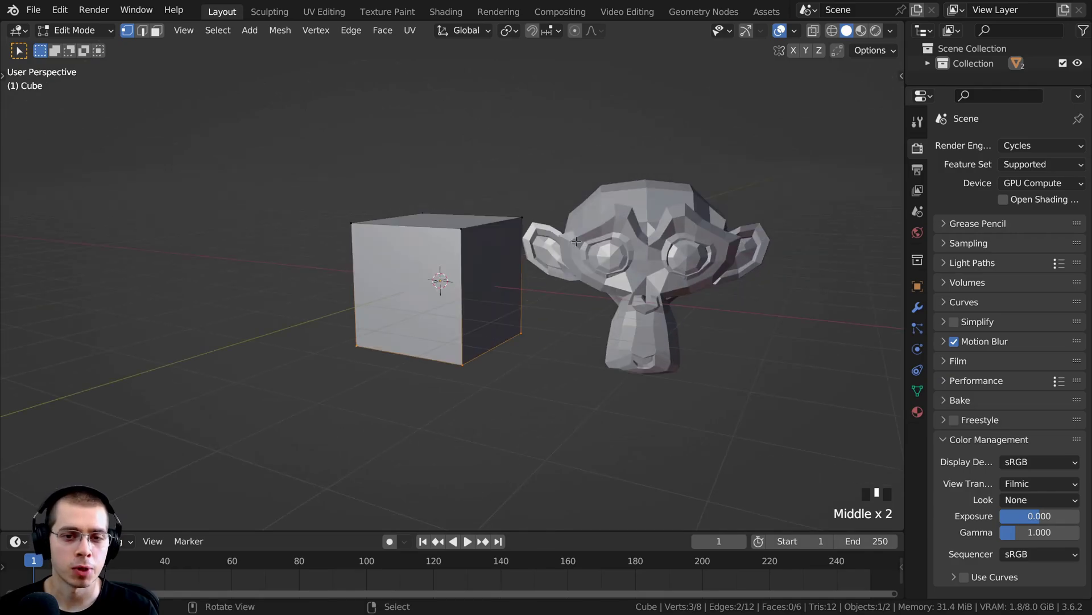
# Clear the cube's vertex selection and box-select all four bottom vertices in wireframe shading.
pyautogui.click(829, 27)
pyautogui.moveTo(540, 285); pyautogui.dragTo(520, 298, button='middle')
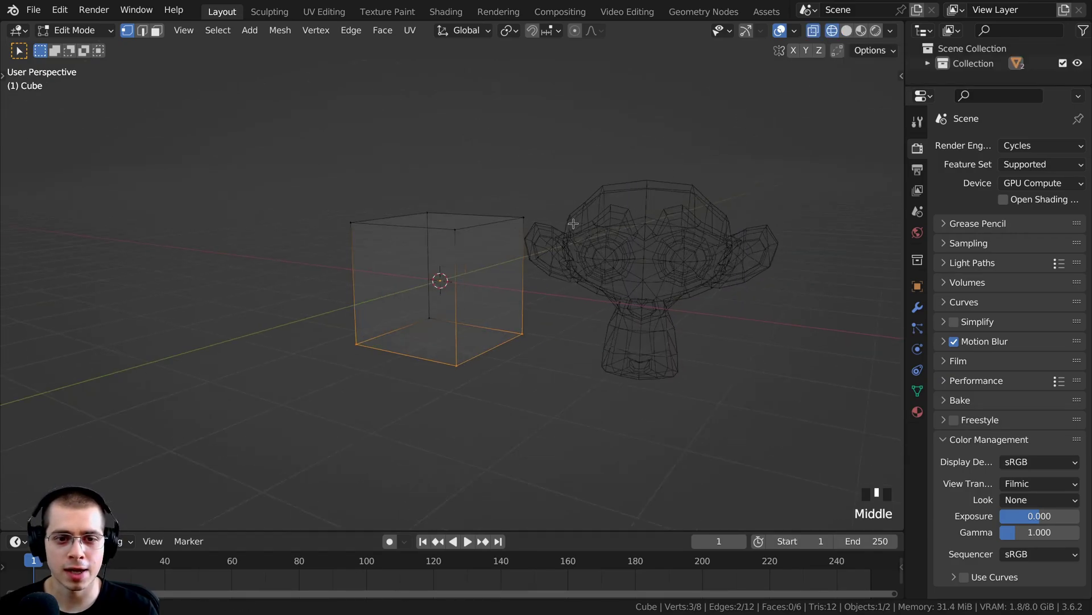
pyautogui.scroll(2, 519, 298)
pyautogui.press('a')
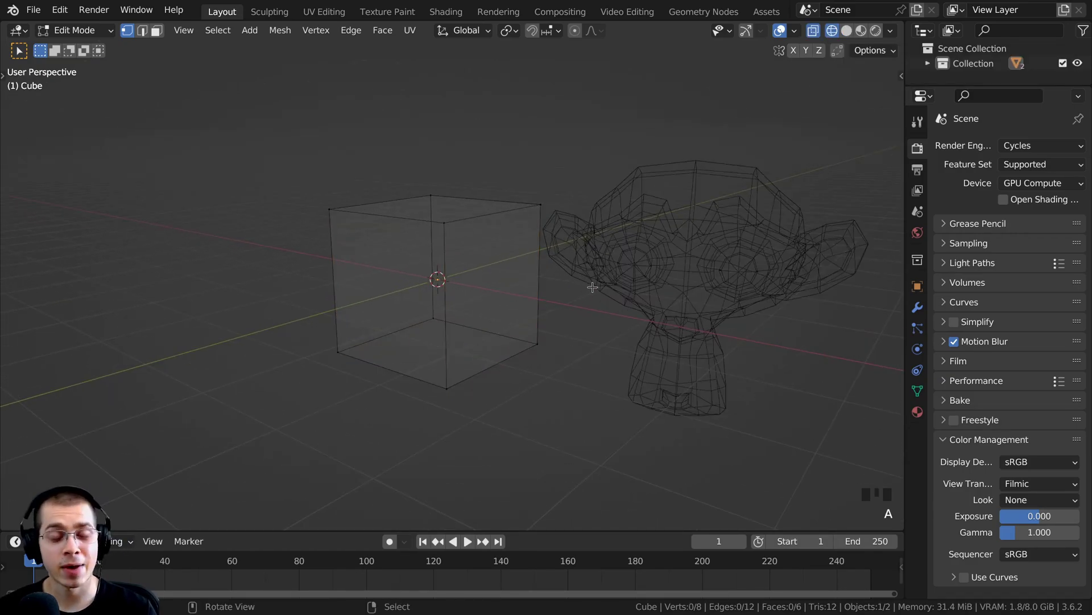
pyautogui.press('b')
pyautogui.moveTo(611, 277); pyautogui.dragTo(249, 418)
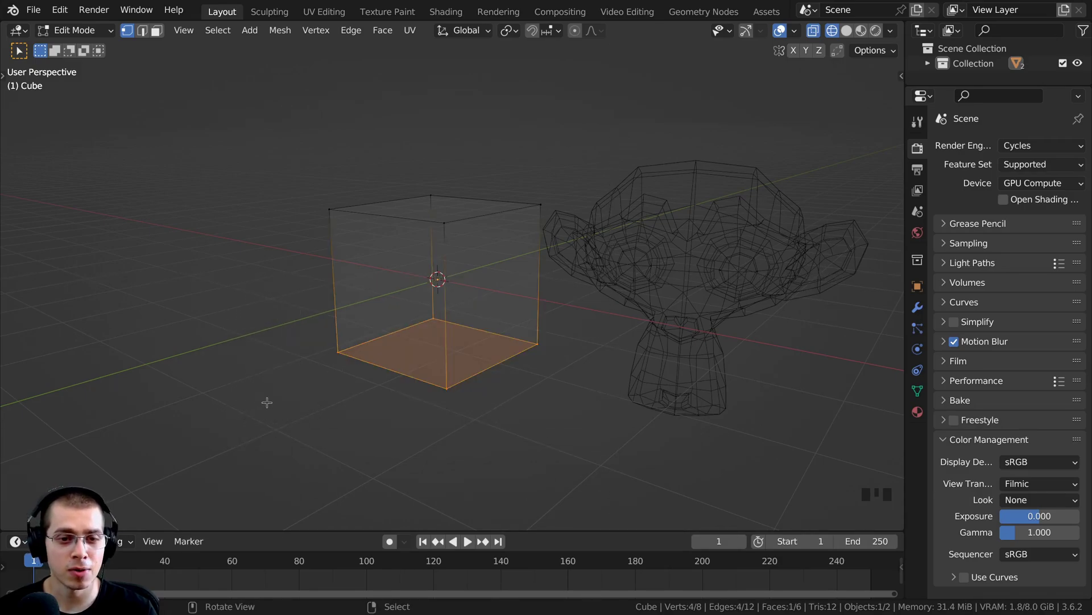
# Inspect the cube's selected bottom face from below in solid shading.
pyautogui.press('z')
pyautogui.click(465, 285)
pyautogui.moveTo(465, 285)
pyautogui.mouseDown(button='middle')
pyautogui.moveTo(524, 147)
pyautogui.moveTo(360, 220)
pyautogui.mouseUp(button='middle')
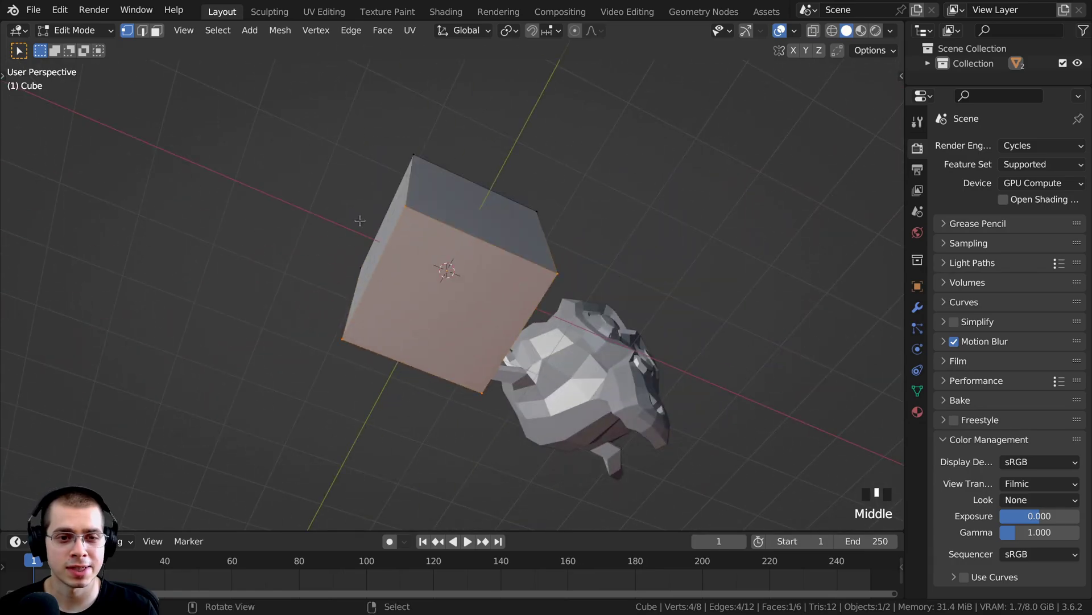
pyautogui.moveTo(540, 384)
pyautogui.mouseDown(button='middle')
pyautogui.moveTo(450, 295)
pyautogui.moveTo(421, 284)
pyautogui.moveTo(307, 322)
pyautogui.moveTo(683, 170)
pyautogui.mouseUp(button='middle')
pyautogui.press('g')
pyautogui.press('z')
pyautogui.press('Escape')
# Return to wireframe shading in Object Mode and set the viewport shading background to Viewport.
pyautogui.click(831, 30)
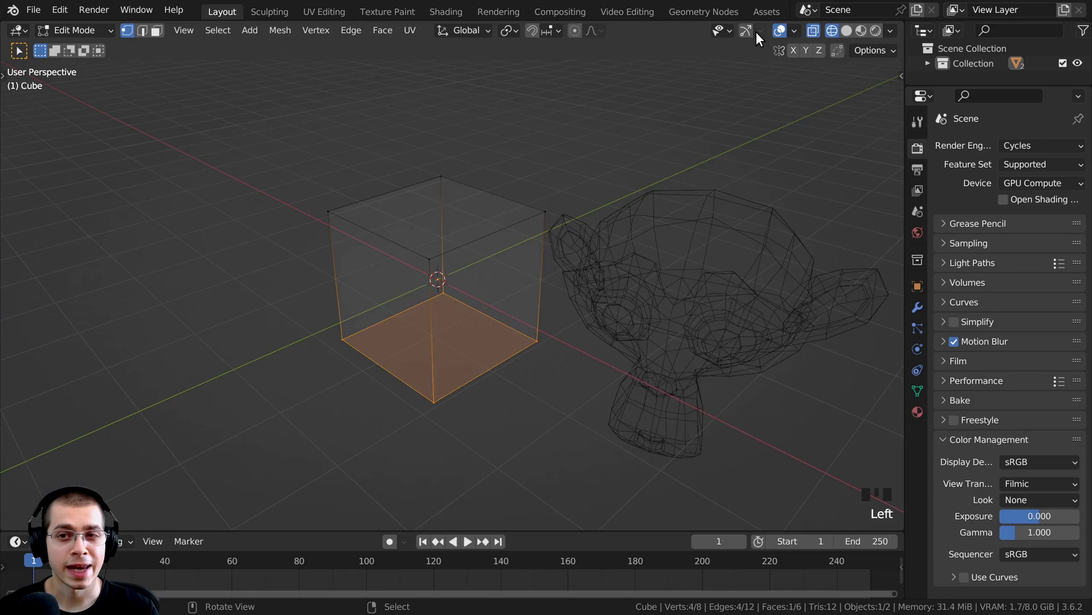
pyautogui.click(889, 30)
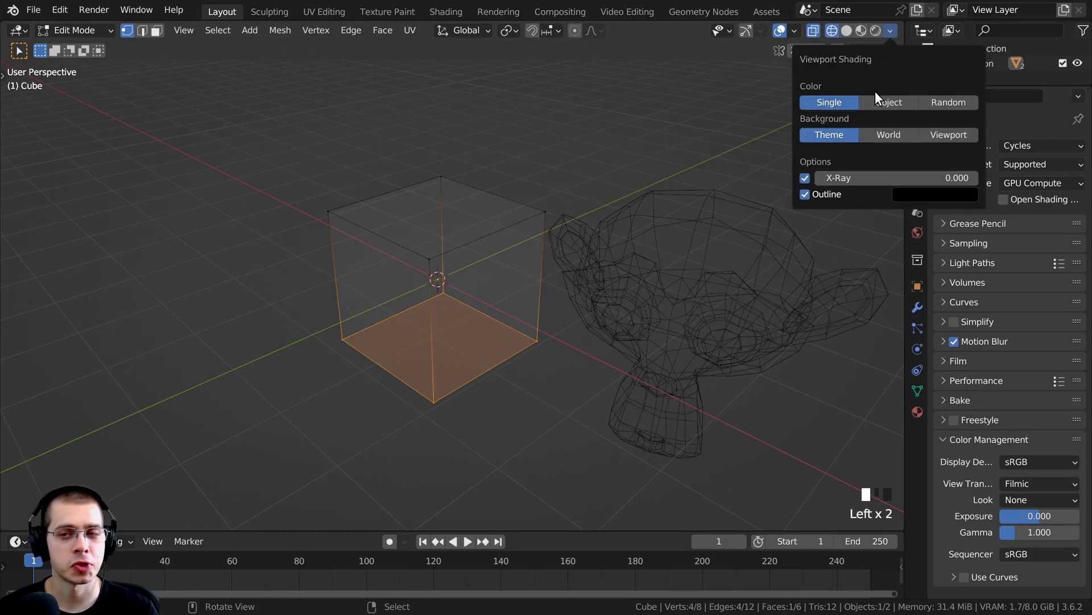
pyautogui.moveTo(628, 178)
pyautogui.mouseDown(button='middle')
pyautogui.moveTo(636, 183)
pyautogui.moveTo(561, 195)
pyautogui.mouseUp(button='middle')
pyautogui.press('Tab')
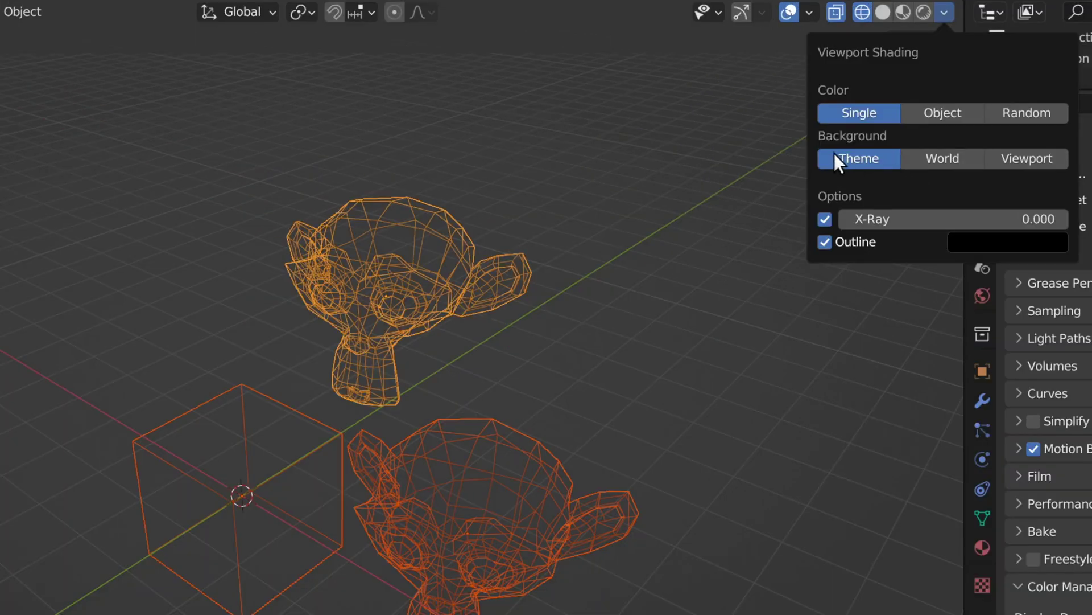
pyautogui.click(888, 133)
pyautogui.click(936, 130)
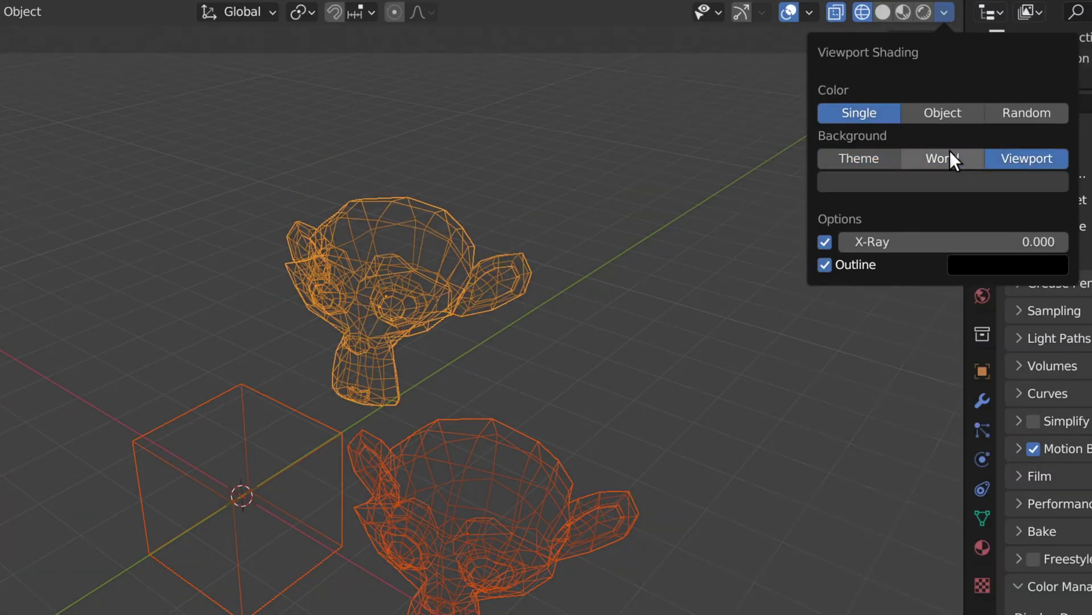
# Set the wireframe shading background to Theme and toggle X-Ray off and on to compare the meshes, leaving it enabled.
pyautogui.click(873, 158)
pyautogui.click(826, 218)
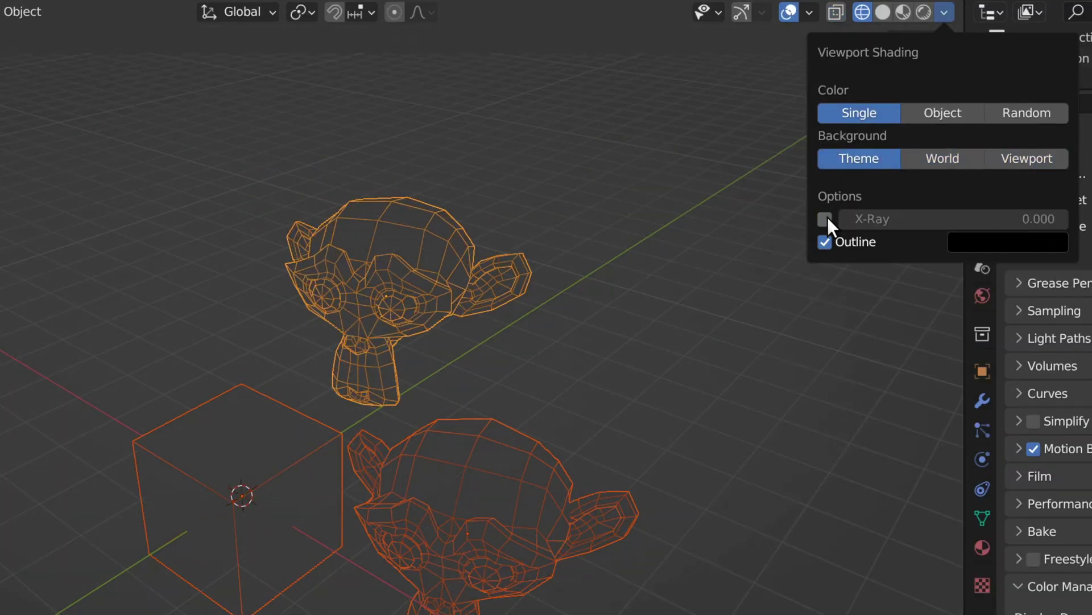
pyautogui.click(826, 218)
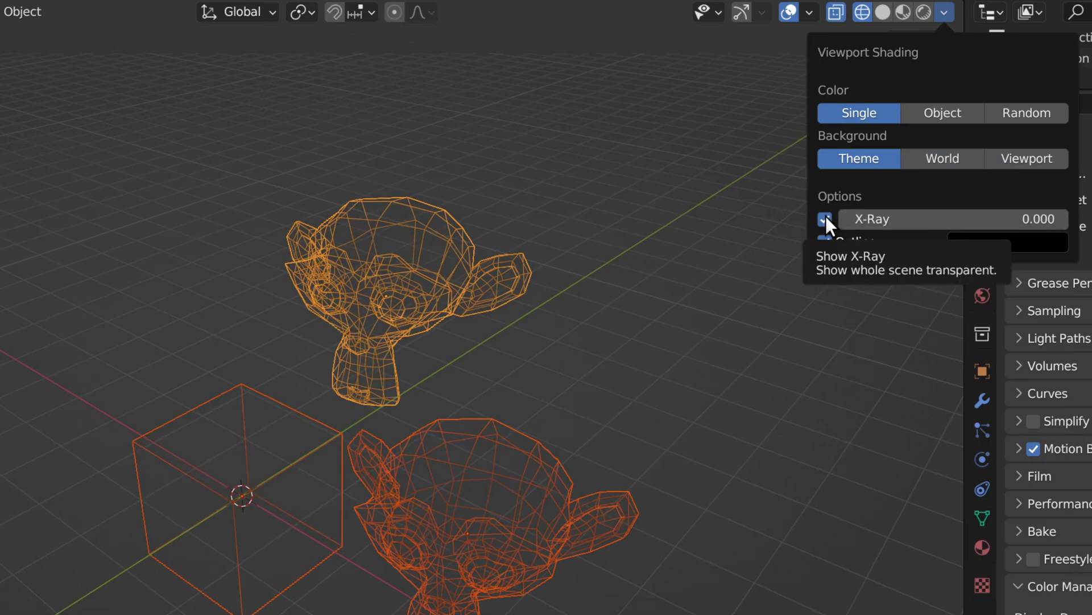
pyautogui.click(825, 218)
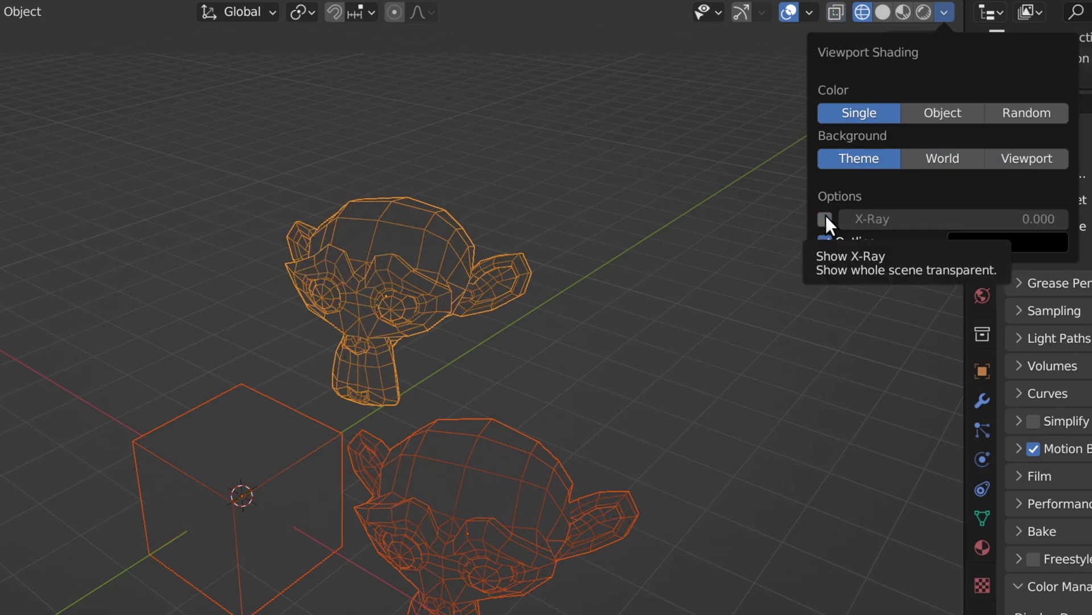
pyautogui.click(825, 219)
pyautogui.click(825, 219)
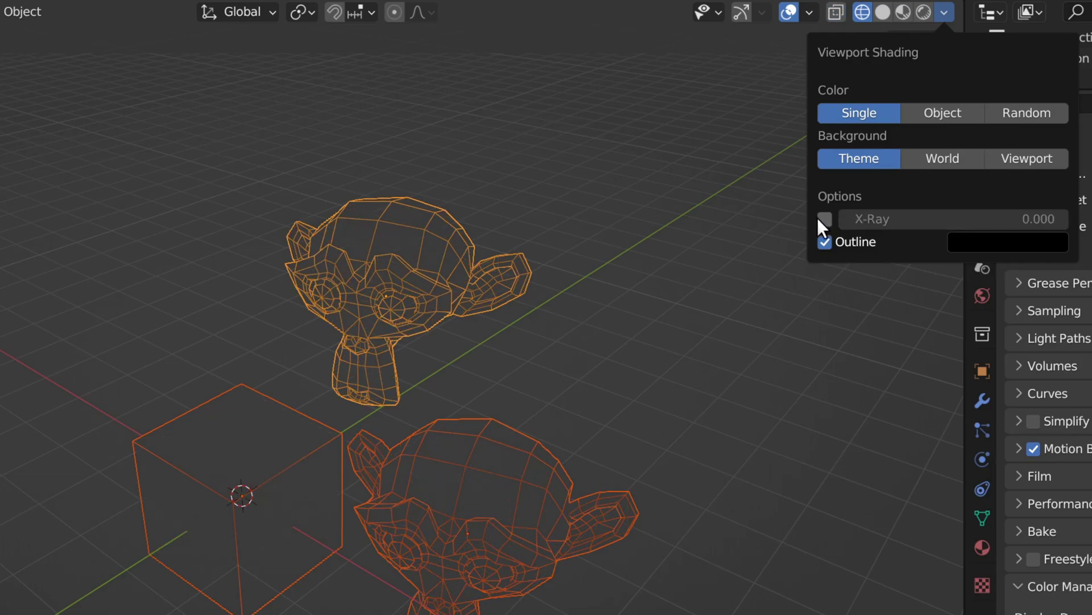
pyautogui.click(825, 219)
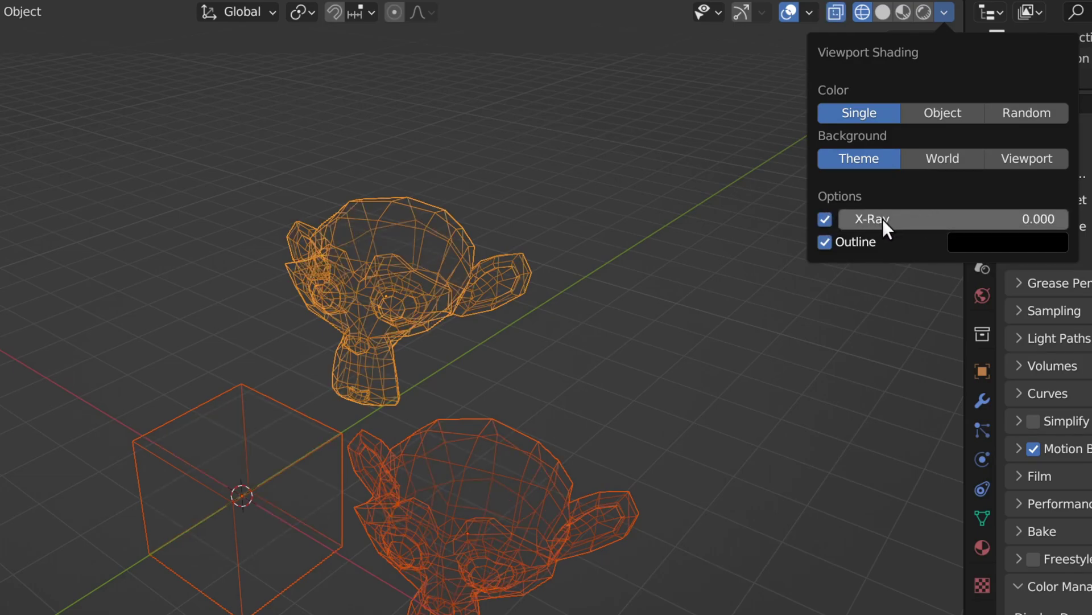
pyautogui.click(826, 216)
pyautogui.click(826, 216)
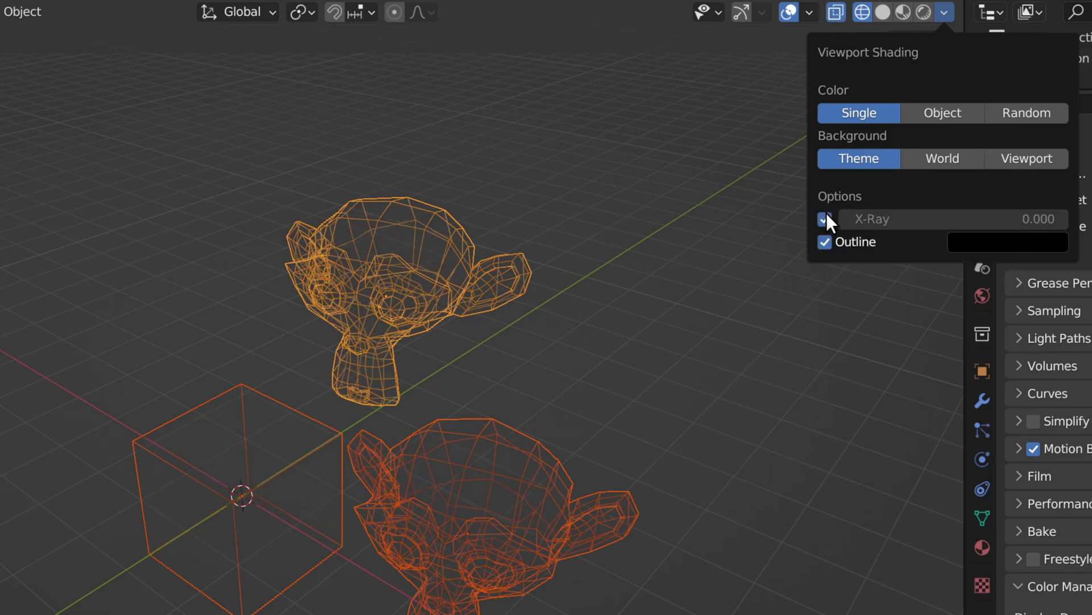
# Try the Object and Random wireframe colors on the three meshes and return the color to Single.
pyautogui.click(927, 105)
pyautogui.click(877, 108)
pyautogui.click(1024, 112)
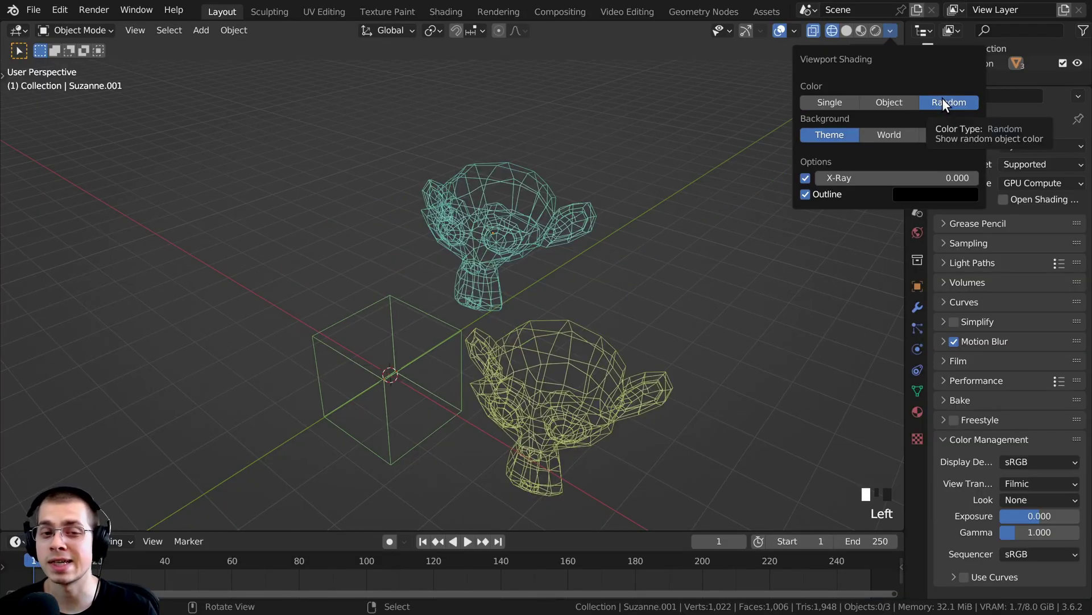
pyautogui.click(833, 103)
pyautogui.moveTo(596, 247); pyautogui.dragTo(632, 228, button='middle')
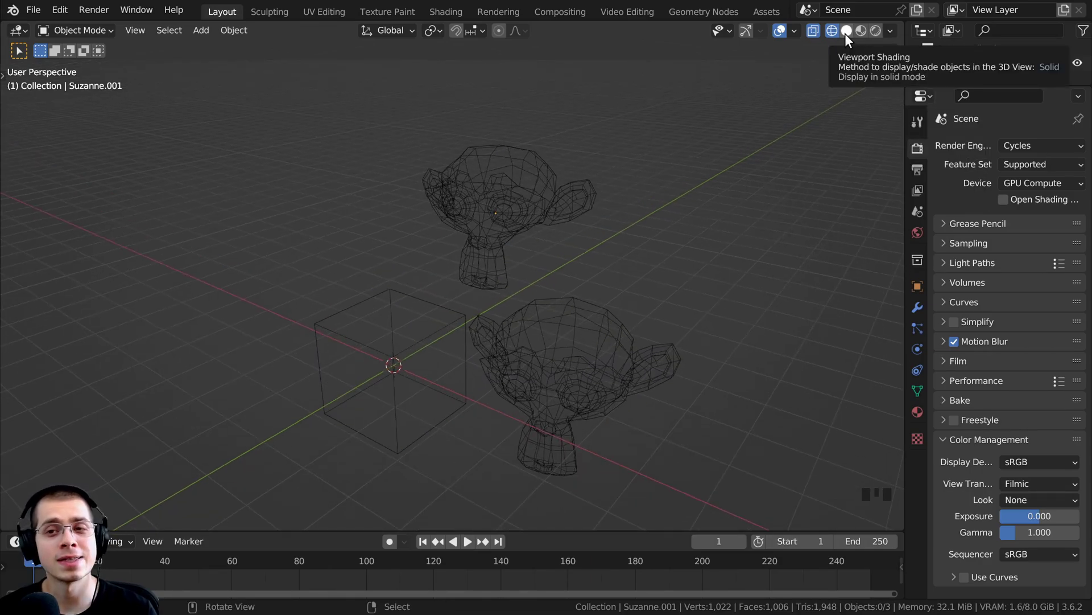
# Switch the viewport to solid shading and inspect the cube and both monkey heads from several angles.
pyautogui.click(846, 31)
pyautogui.click(611, 204)
pyautogui.moveTo(612, 205); pyautogui.dragTo(528, 261, button='middle')
pyautogui.scroll(1, 488, 251)
pyautogui.scroll(-1, 463, 231)
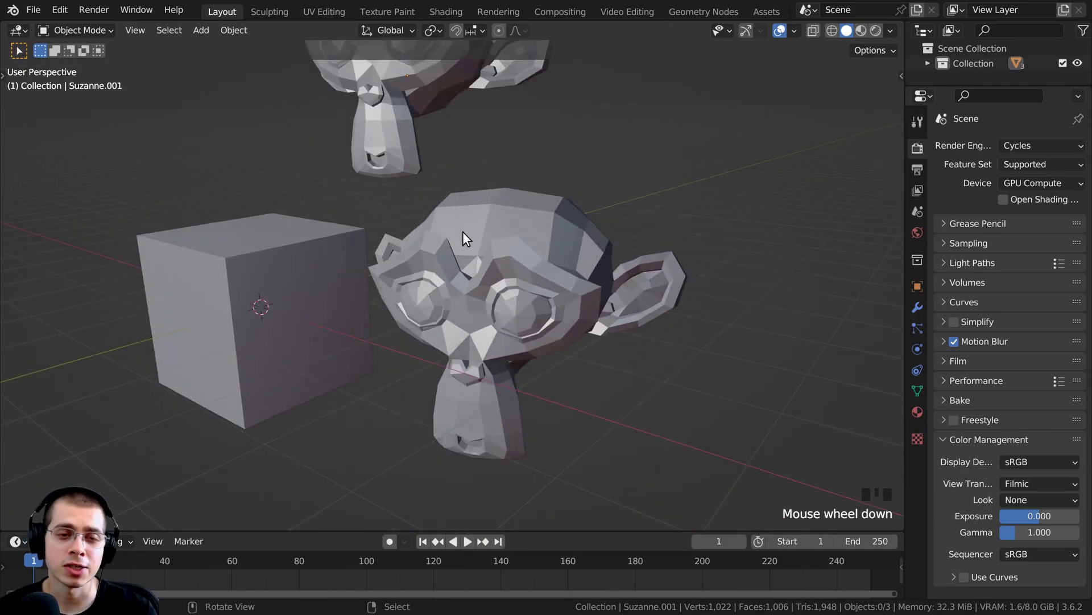
pyautogui.moveTo(463, 231); pyautogui.dragTo(408, 169, button='middle')
pyautogui.scroll(-1, 413, 231)
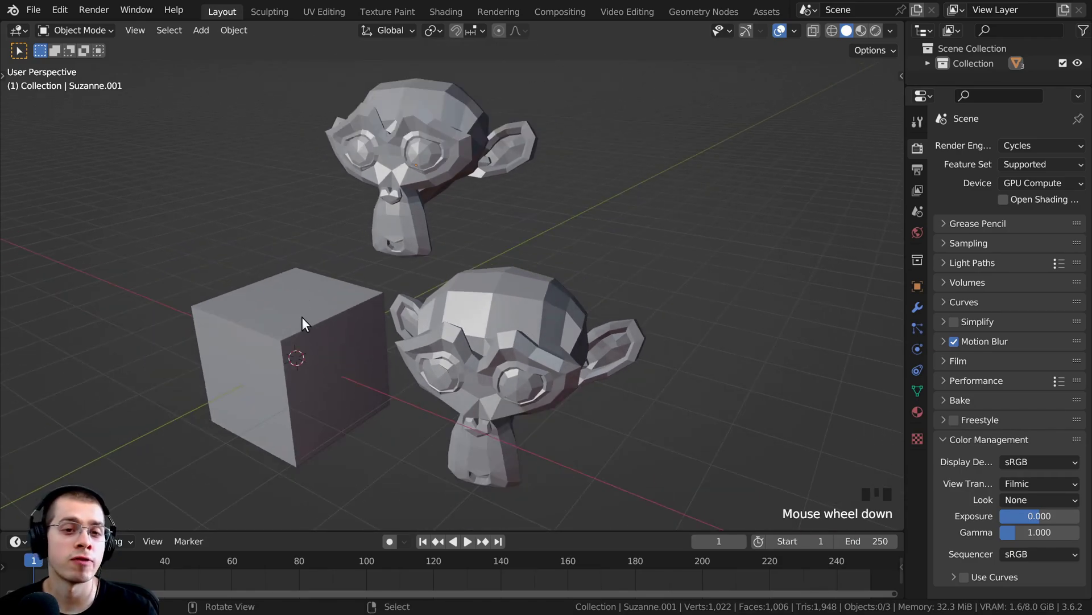
pyautogui.moveTo(469, 336); pyautogui.dragTo(500, 278, button='middle')
# Add a new material to the lower monkey head and set its Base Color to blue with hue 0.652 and saturation 1.000.
pyautogui.rightClick(583, 326)
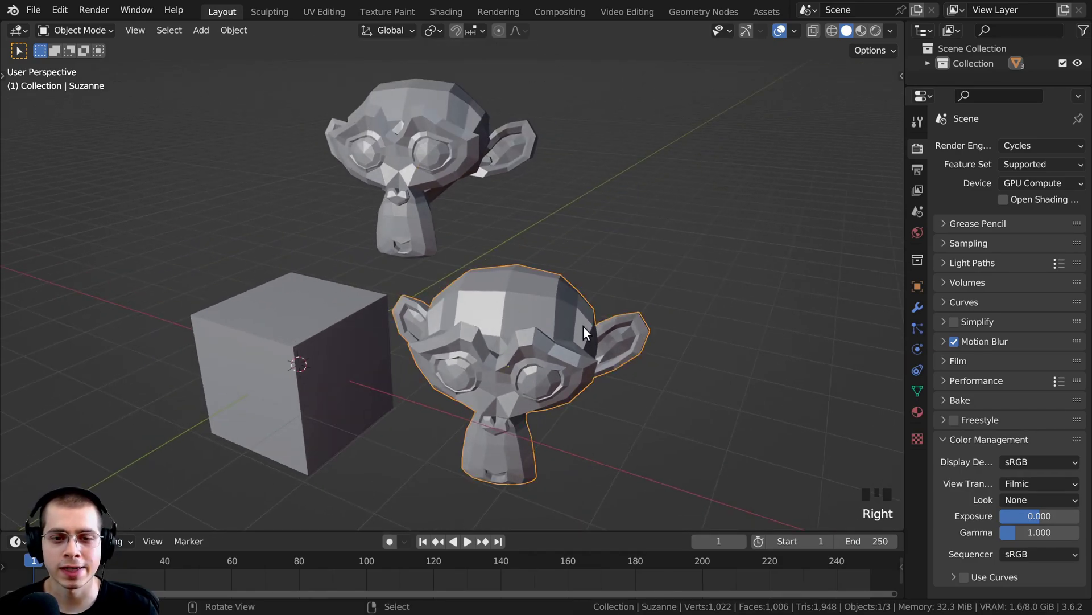
pyautogui.click(922, 412)
pyautogui.moveTo(906, 284); pyautogui.dragTo(809, 273)
pyautogui.click(944, 209)
pyautogui.click(970, 336)
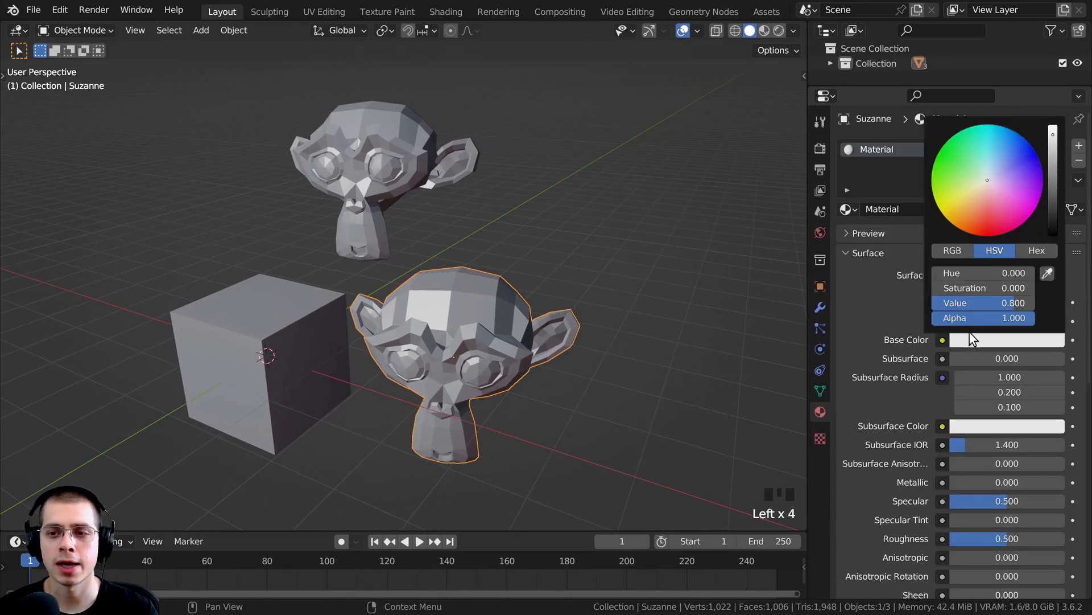
pyautogui.moveTo(1002, 163); pyautogui.dragTo(1029, 143)
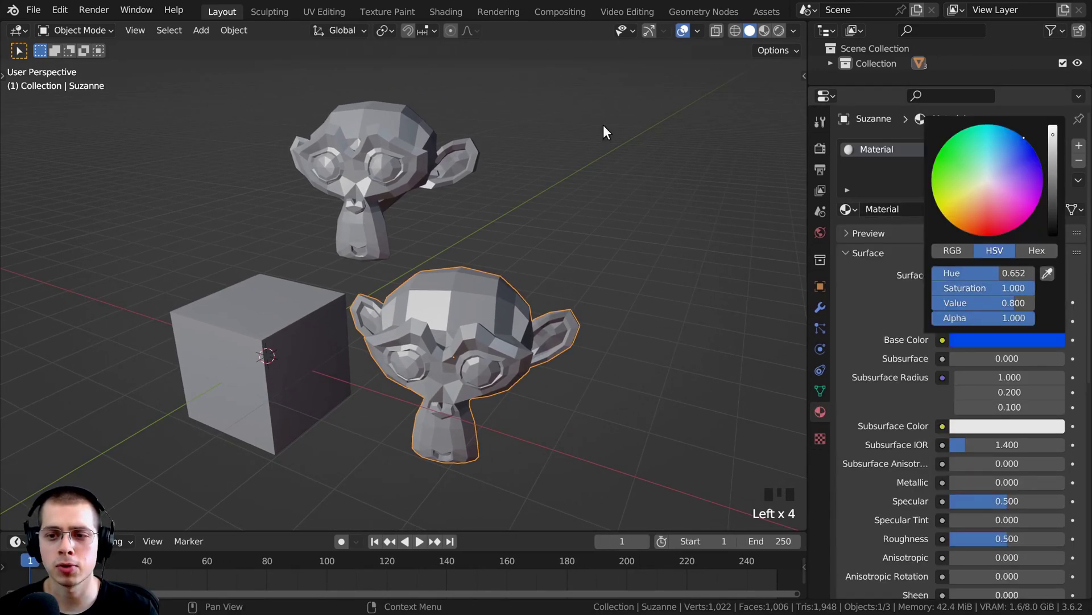
# Add a new material to the upper monkey head and set its Base Color to red with hue 1.000 and saturation 1.000.
pyautogui.rightClick(364, 171)
pyautogui.click(909, 209)
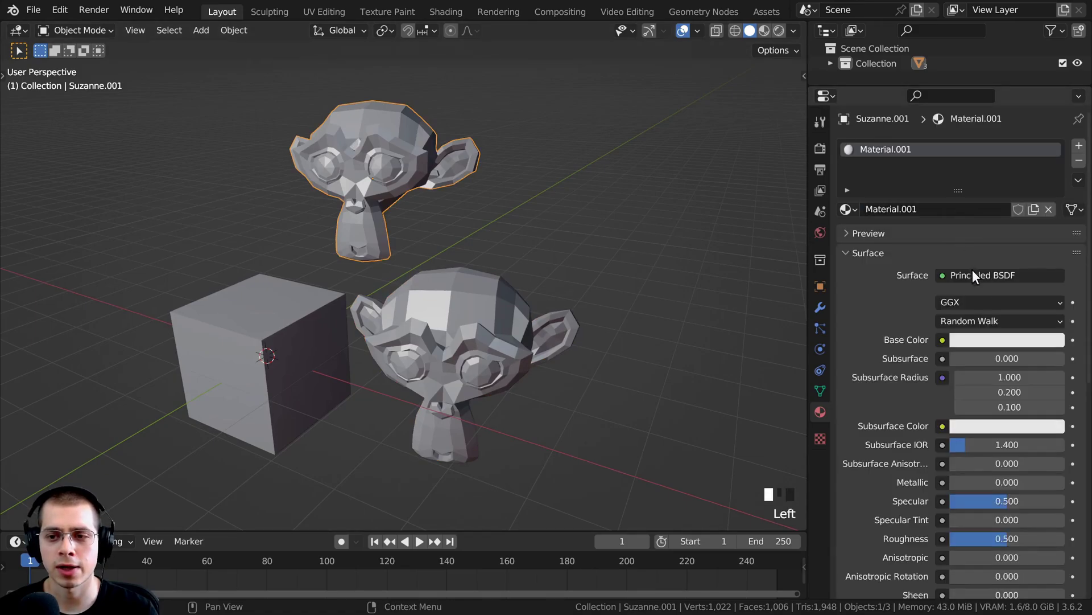
pyautogui.click(992, 338)
pyautogui.click(990, 235)
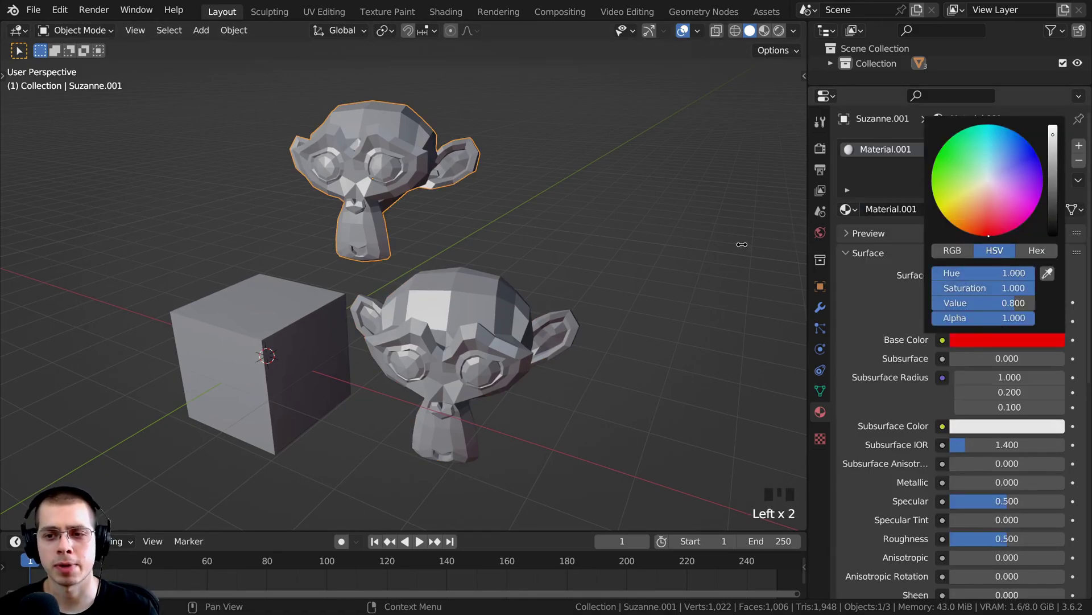
# Check the materials of both monkey heads and examine how their surfaces display in solid shading.
pyautogui.rightClick(443, 291)
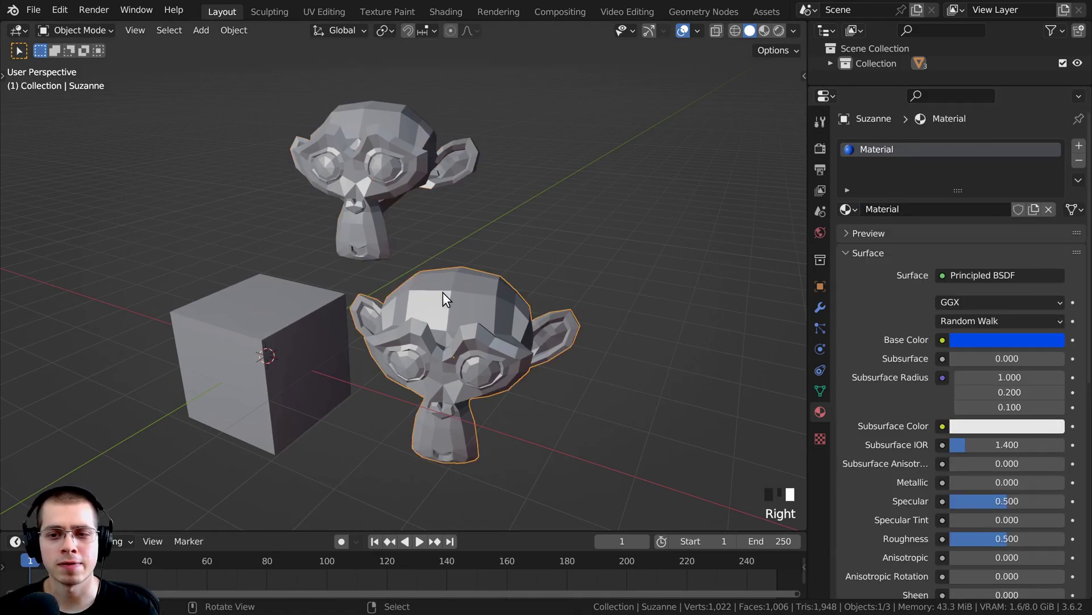
pyautogui.rightClick(404, 133)
pyautogui.moveTo(404, 227)
pyautogui.mouseDown(button='middle')
pyautogui.moveTo(380, 136)
pyautogui.moveTo(399, 281)
pyautogui.moveTo(480, 177)
pyautogui.moveTo(503, 244)
pyautogui.moveTo(360, 272)
pyautogui.moveTo(402, 357)
pyautogui.moveTo(375, 209)
pyautogui.moveTo(392, 242)
pyautogui.mouseUp(button='middle')
pyautogui.moveTo(315, 233); pyautogui.dragTo(358, 203, button='middle')
pyautogui.scroll(2, 397, 346)
pyautogui.keyDown('shift'); pyautogui.moveTo(397, 346); pyautogui.dragTo(355, 269, button='middle'); pyautogui.keyUp('shift')
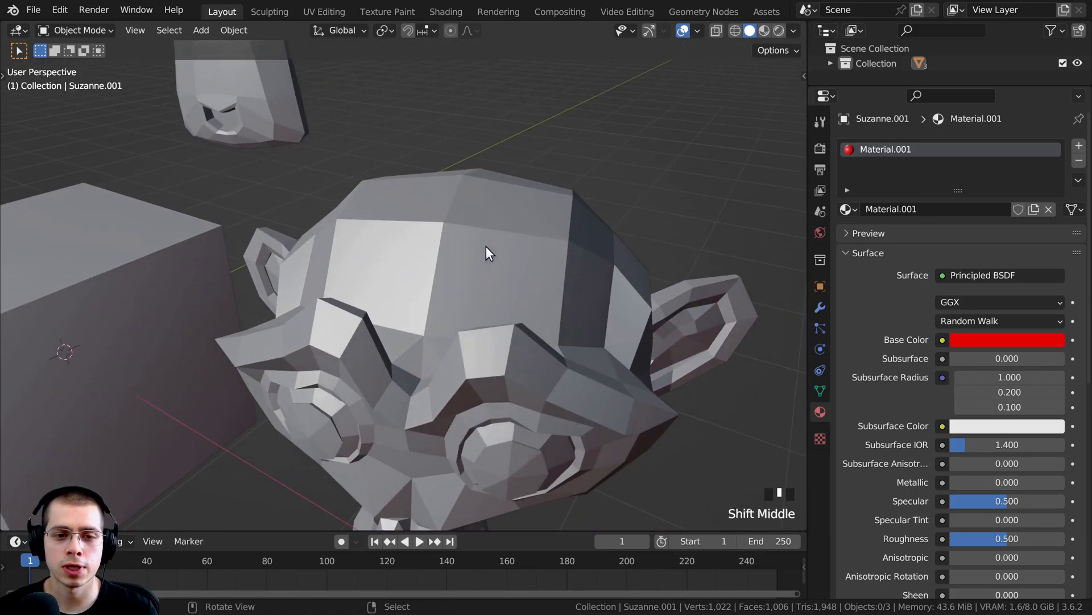
pyautogui.scroll(-4, 460, 259)
pyautogui.moveTo(438, 271); pyautogui.dragTo(486, 253, button='middle')
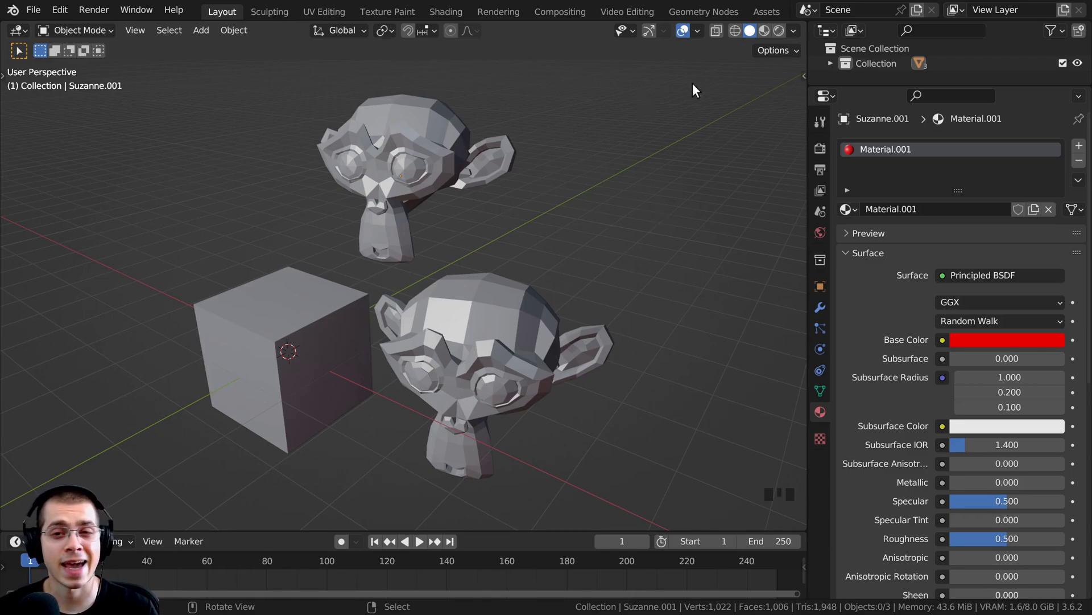
# Enable X-Ray in solid shading, toggle it for comparison and inspect the upper monkey head up close.
pyautogui.click(716, 32)
pyautogui.moveTo(536, 213); pyautogui.dragTo(504, 213, button='middle')
pyautogui.hotkey('alt', 'z')
pyautogui.hotkey('alt', 'z')
pyautogui.scroll(2, 551, 273)
pyautogui.keyDown('shift'); pyautogui.moveTo(551, 273); pyautogui.dragTo(506, 302, button='middle'); pyautogui.keyUp('shift')
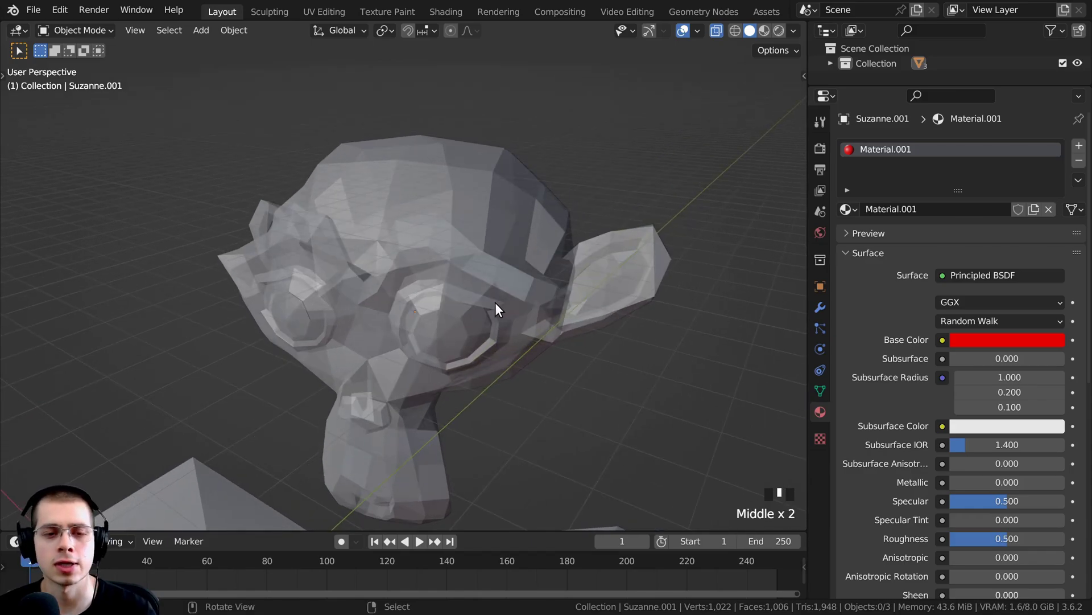
# Enter Edit Mode on the upper monkey head with X-Ray on and clear its vertex selection.
pyautogui.rightClick(495, 302)
pyautogui.scroll(-2, 522, 200)
pyautogui.press('Tab')
pyautogui.keyDown('shift'); pyautogui.moveTo(569, 368); pyautogui.dragTo(480, 328, button='middle'); pyautogui.keyUp('shift')
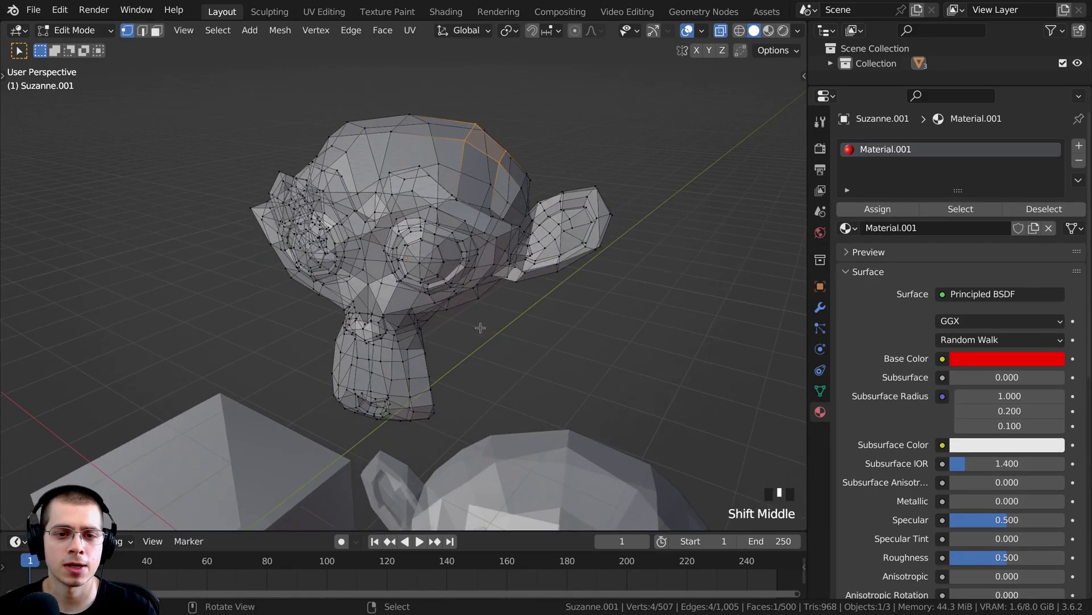
pyautogui.hotkey('alt', 'a')
pyautogui.moveTo(522, 282); pyautogui.dragTo(545, 282, button='middle')
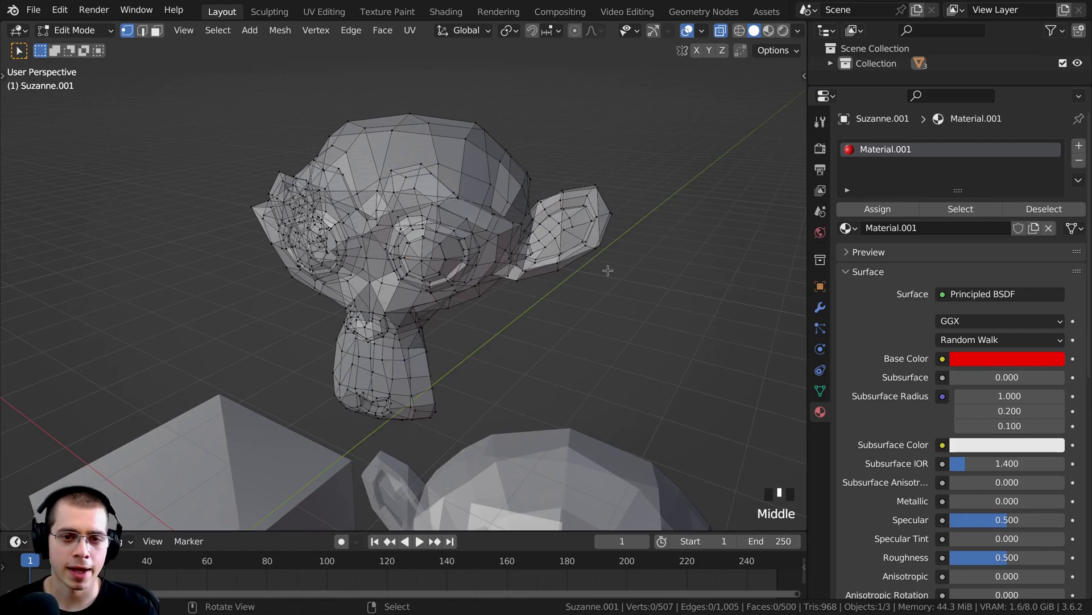
# Box-select vertices through the lower half of the upper monkey head and inspect the selection.
pyautogui.moveTo(608, 270); pyautogui.dragTo(229, 425)
pyautogui.moveTo(267, 382); pyautogui.dragTo(353, 319, button='middle')
pyautogui.scroll(2, 333, 342)
pyautogui.scroll(-2, 356, 287)
# Select a linked part of the upper monkey head's mesh and return to Object Mode.
pyautogui.click(355, 287)
pyautogui.press('l')
pyautogui.scroll(-5, 324, 353)
pyautogui.press('Tab')
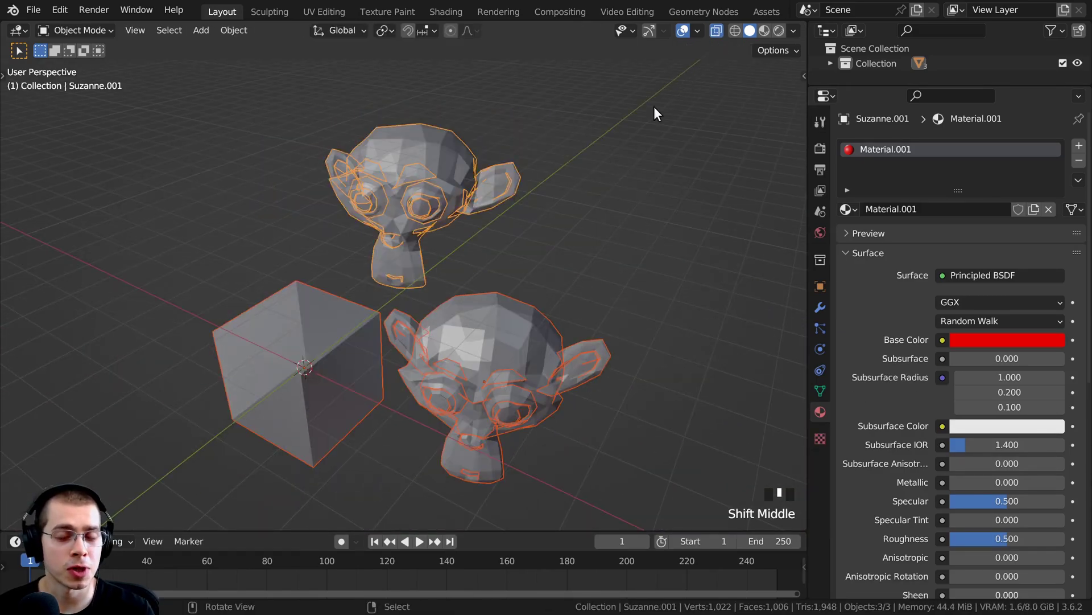
# Inspect the selected upper monkey head's outline in X-Ray, deselect everything and turn X-Ray off.
pyautogui.scroll(1, 457, 203)
pyautogui.press('a')
pyautogui.rightClick(425, 180)
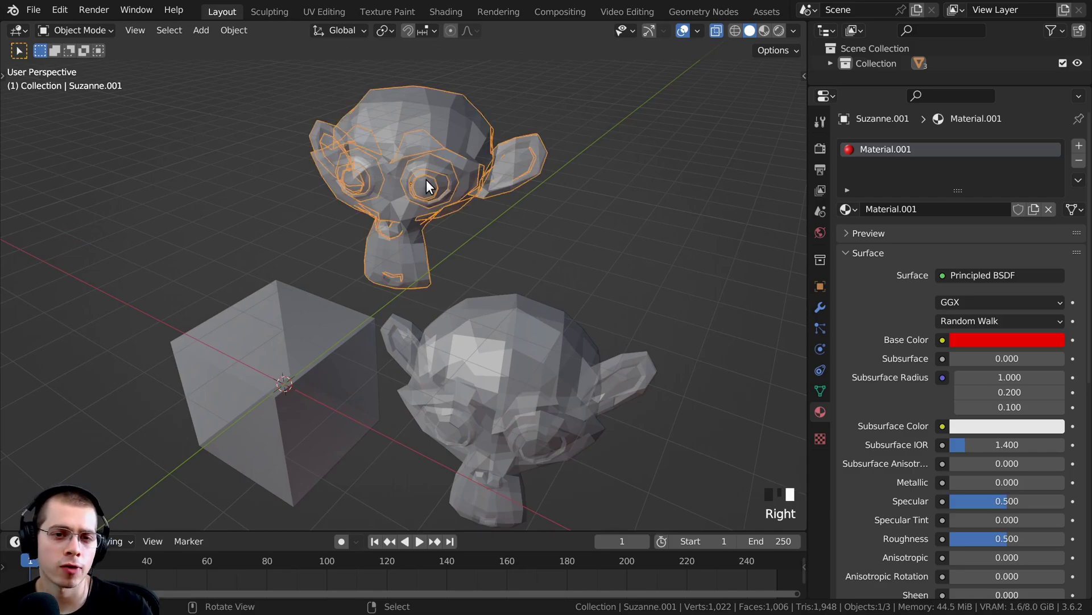
pyautogui.moveTo(422, 183); pyautogui.dragTo(544, 168, button='middle')
pyautogui.press('a')
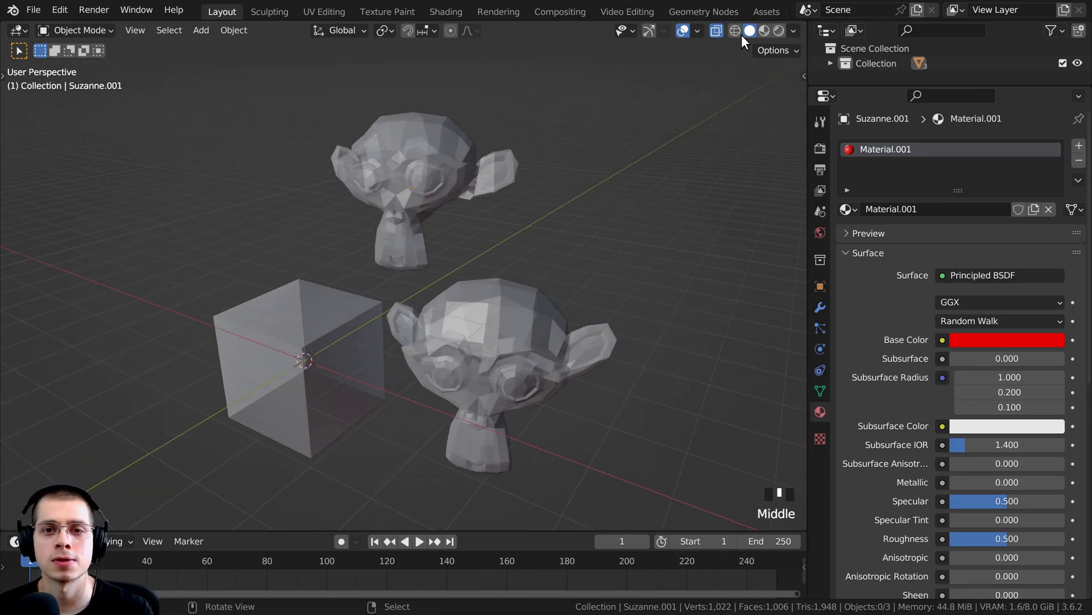
pyautogui.click(720, 32)
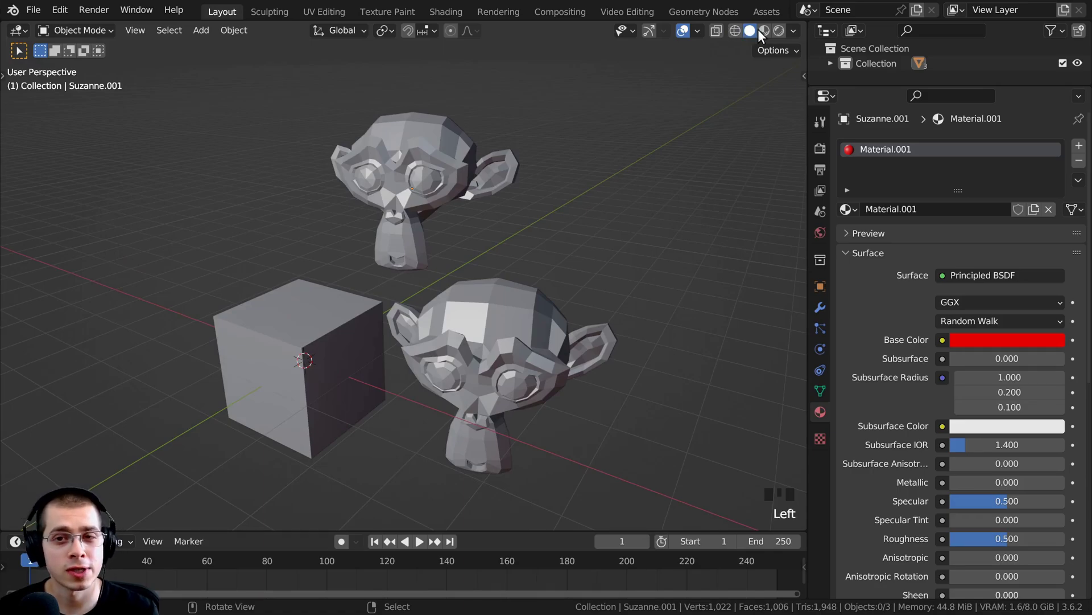
# Try the Studio, MatCap and Flat lighting methods for solid shading and set the lighting to Studio.
pyautogui.click(794, 30)
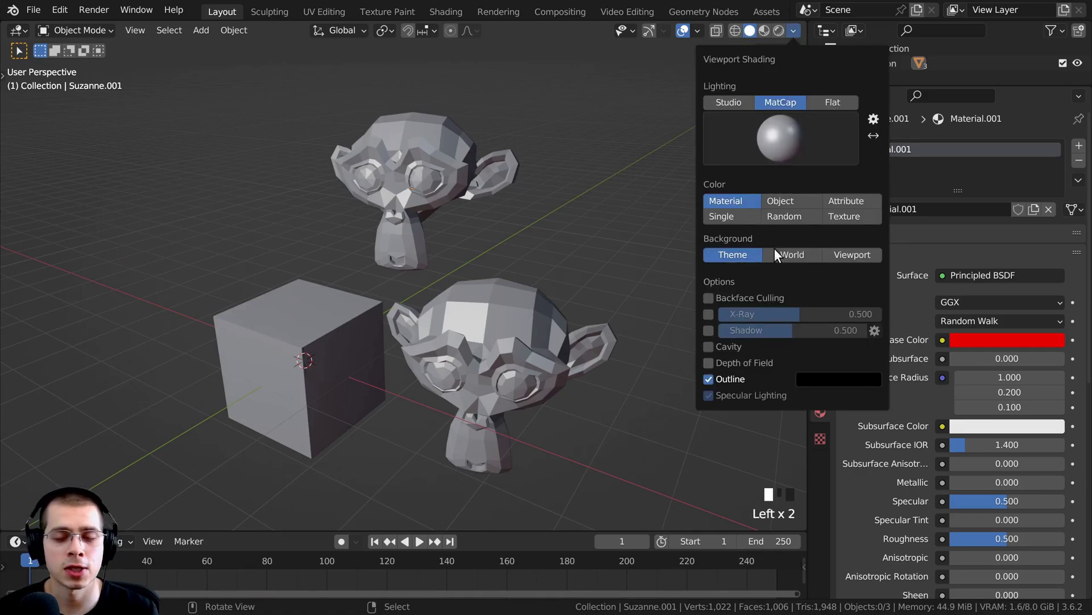
pyautogui.click(739, 100)
pyautogui.click(777, 101)
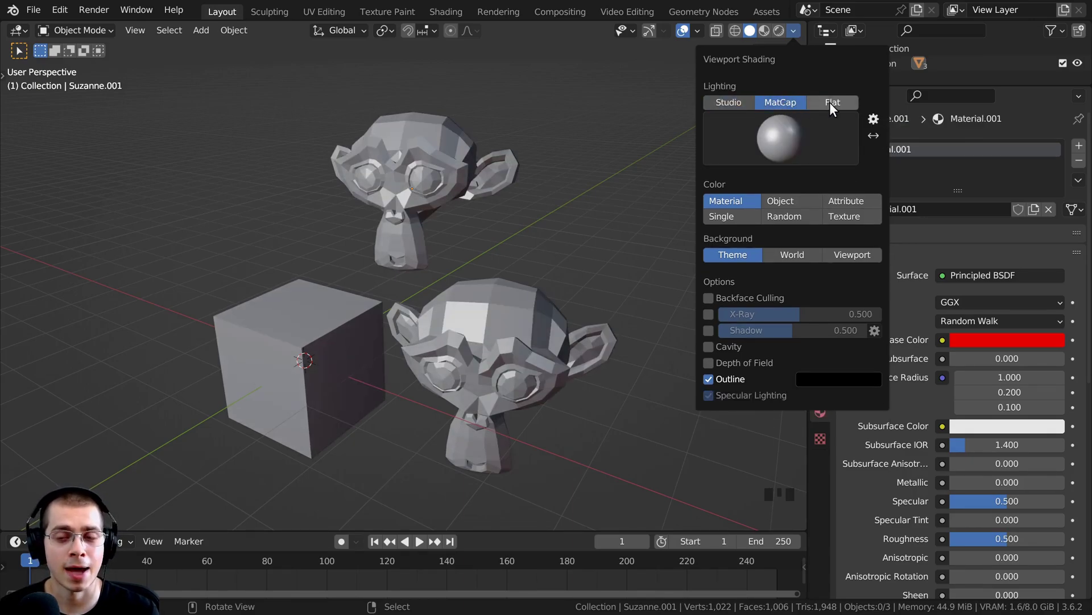
pyautogui.click(830, 101)
pyautogui.click(748, 102)
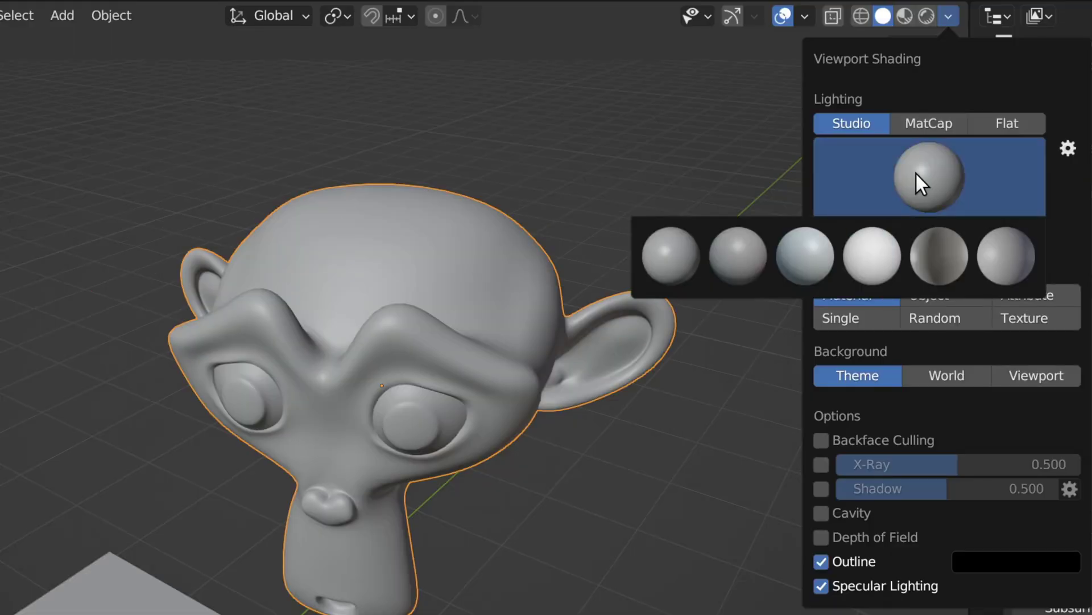
# Try several studio light presets on the smooth monkey head, including the first grey and the fifth banded sphere.
pyautogui.click(772, 140)
pyautogui.click(773, 139)
pyautogui.click(851, 235)
pyautogui.click(905, 174)
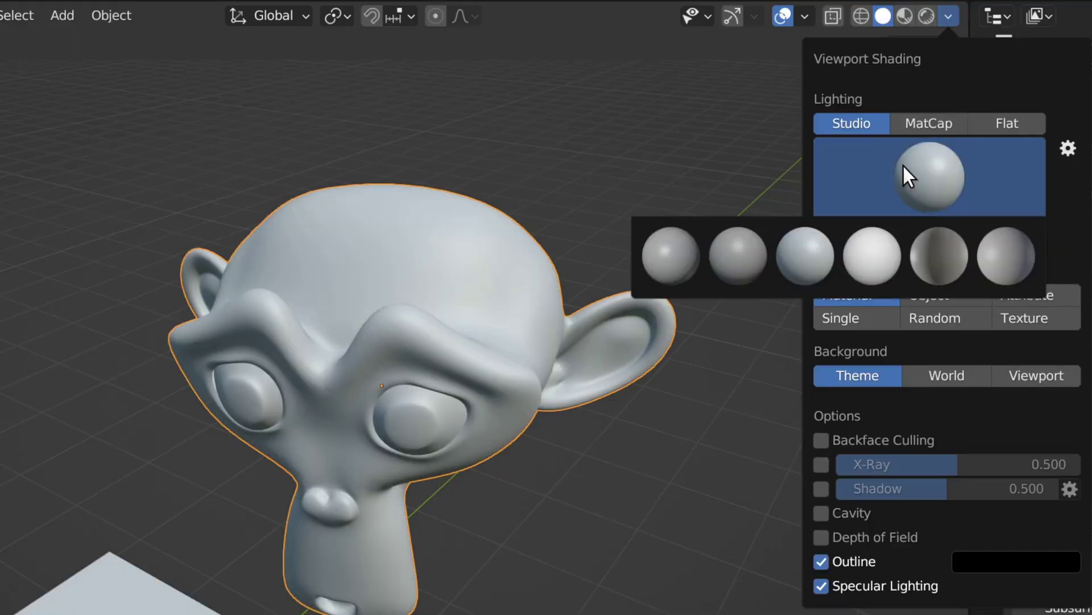
pyautogui.click(669, 260)
pyautogui.click(933, 158)
pyautogui.click(793, 253)
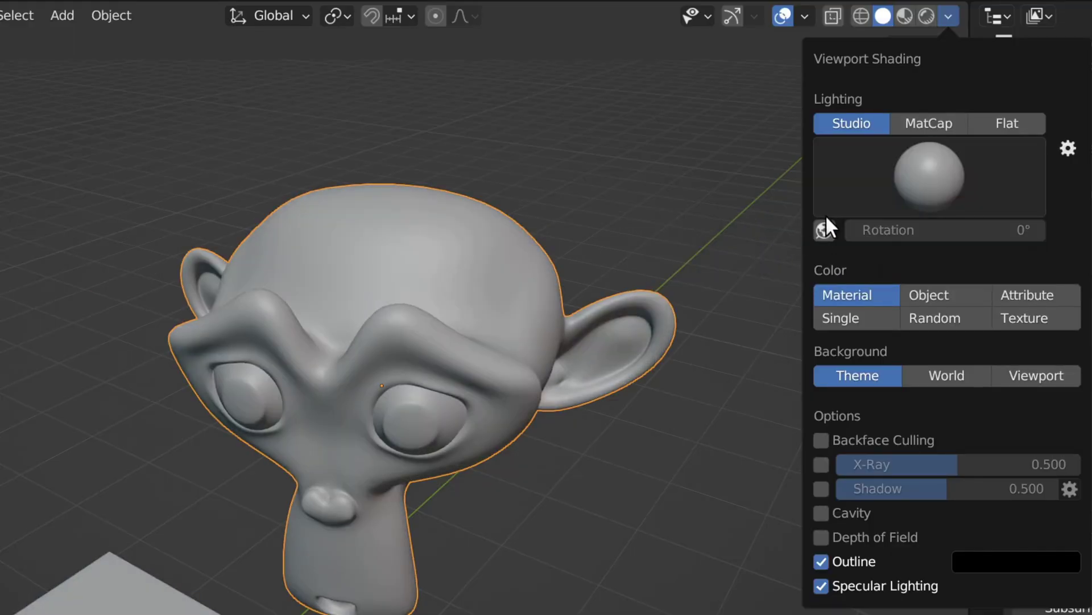
pyautogui.click(959, 176)
pyautogui.click(960, 246)
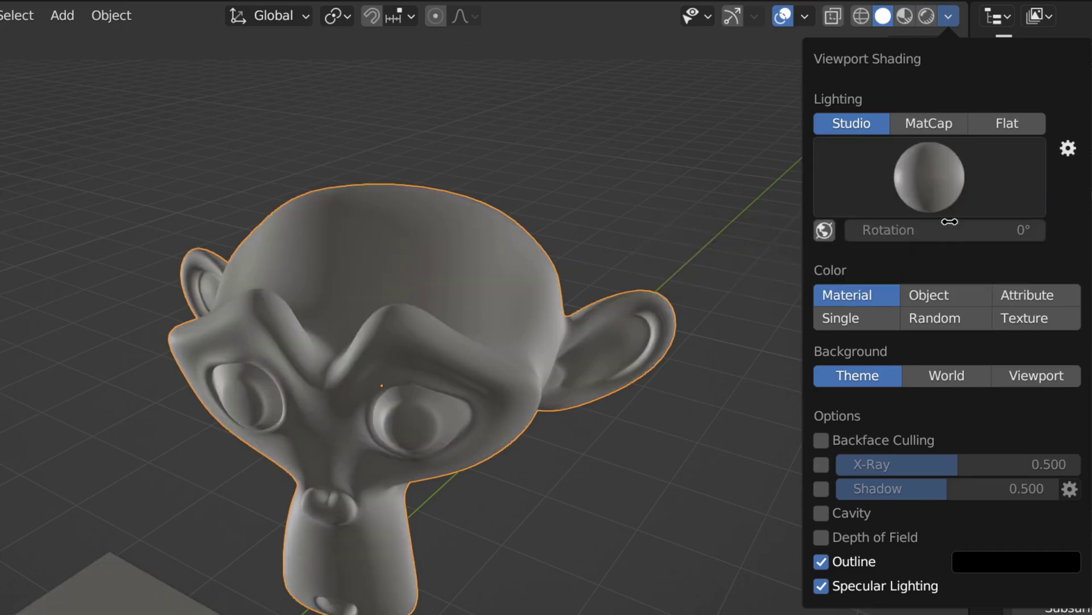
# Preview the white studio light preset and choose the third, pale blue-grey one.
pyautogui.click(948, 165)
pyautogui.click(875, 239)
pyautogui.click(910, 162)
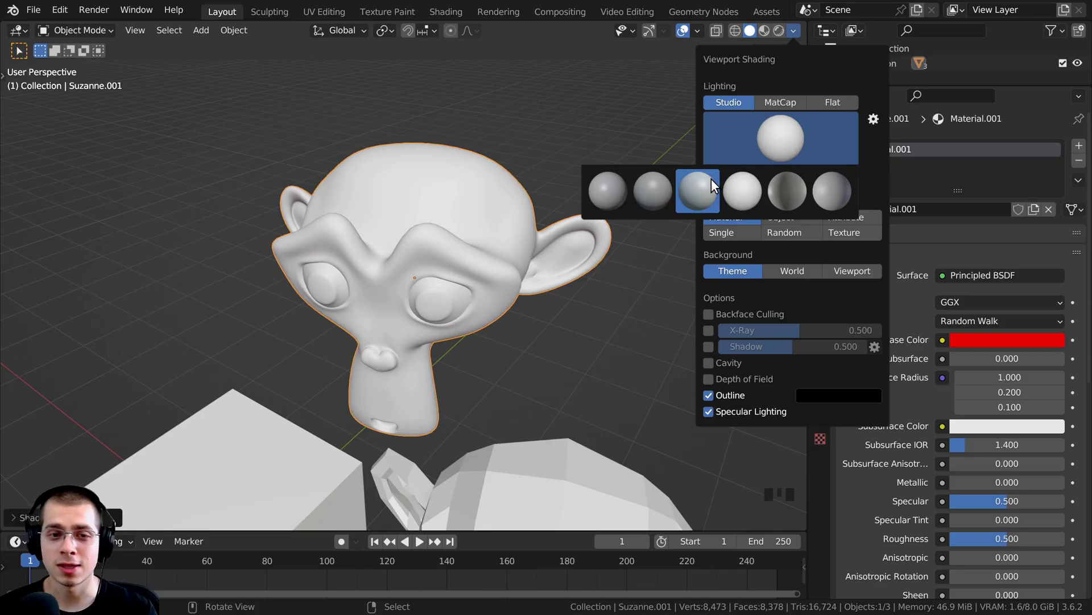
pyautogui.click(710, 179)
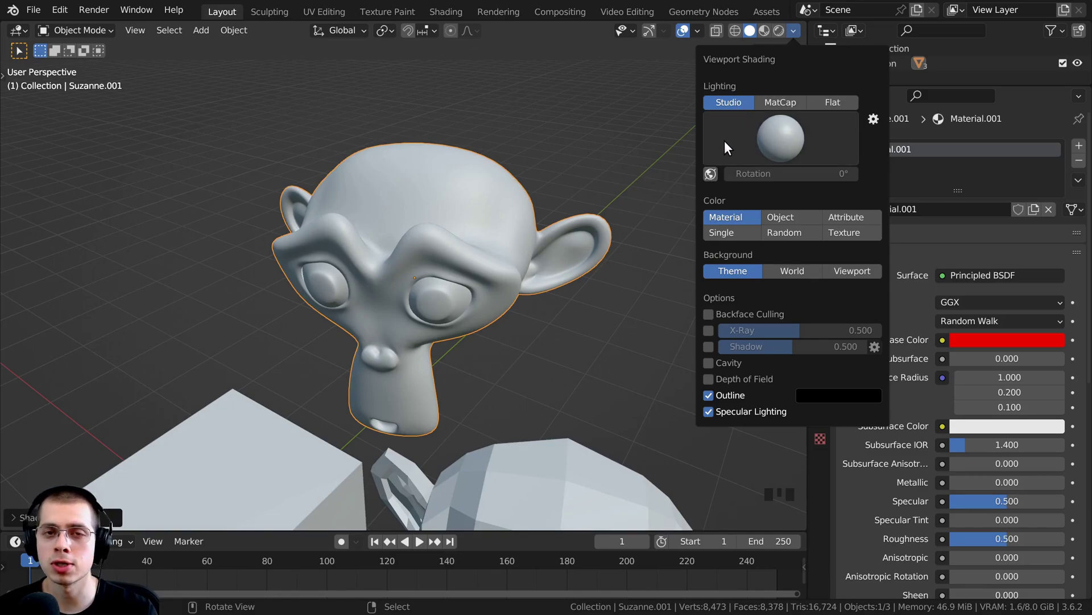
# Keep the pale blue-grey studio light, enable world space lighting and set its rotation to -120°.
pyautogui.click(725, 119)
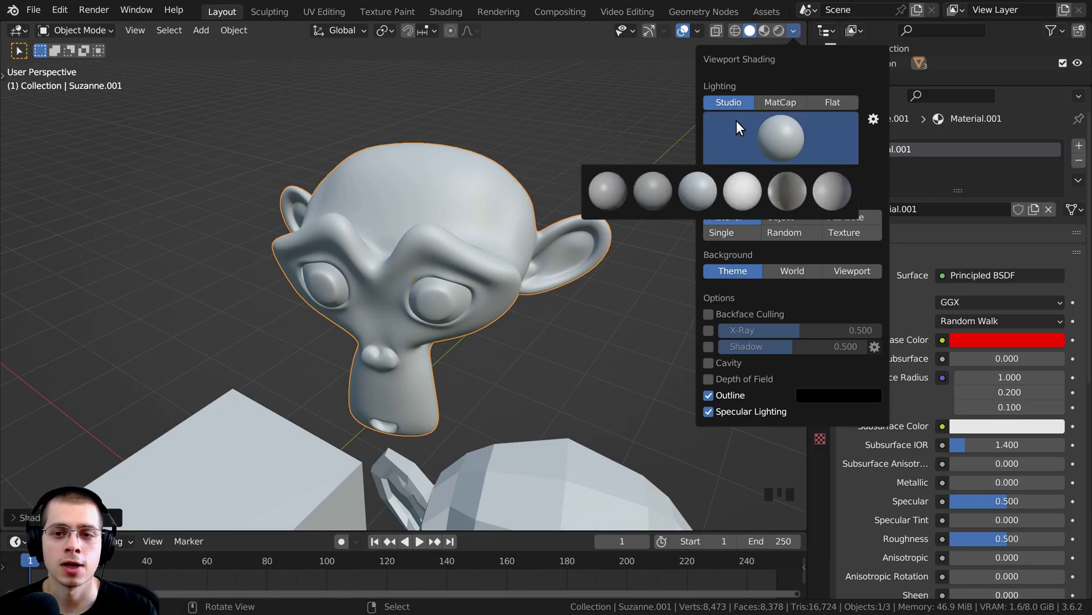
pyautogui.click(736, 121)
pyautogui.click(712, 174)
pyautogui.moveTo(791, 174)
pyautogui.mouseDown()
pyautogui.moveTo(802, 173)
pyautogui.moveTo(760, 173)
pyautogui.mouseUp()
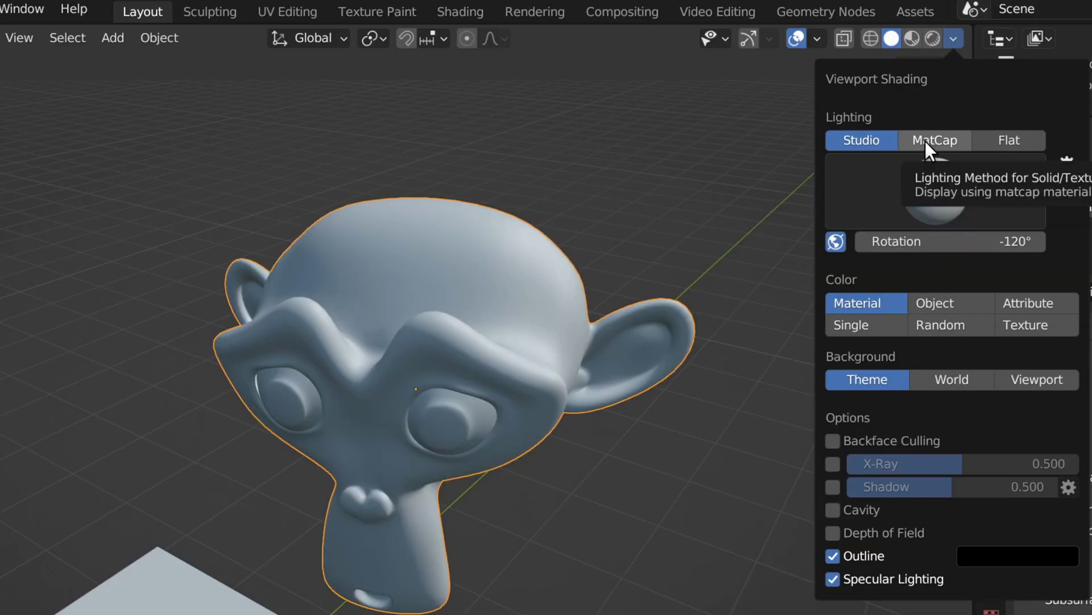
# Set the solid shading lighting to MatCap, look through the available presets and choose a glossy grey one.
pyautogui.click(925, 141)
pyautogui.click(934, 182)
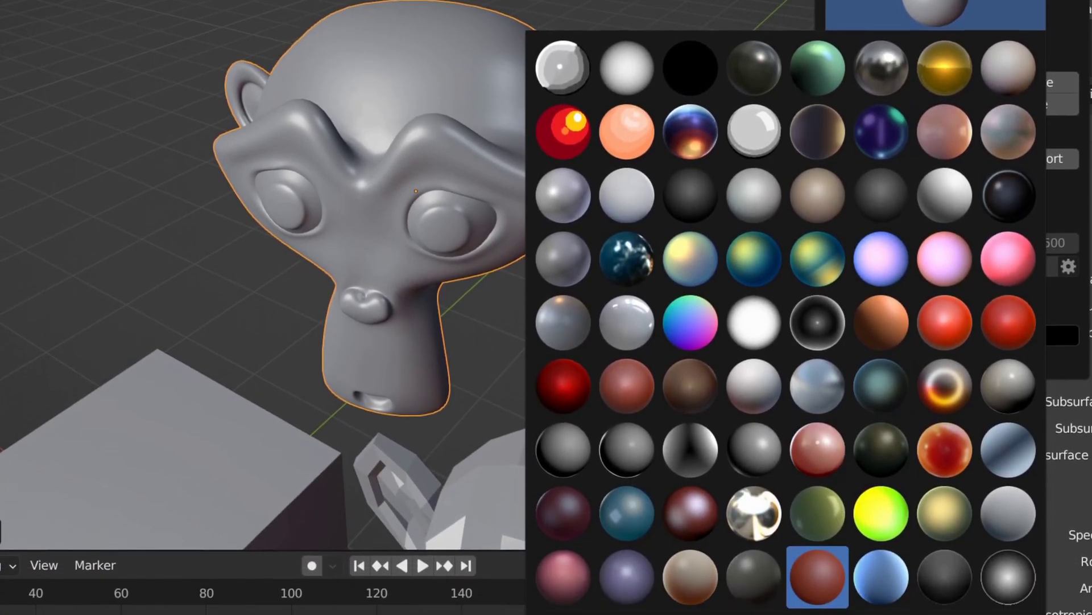
pyautogui.scroll(-5, 819, 573)
pyautogui.scroll(-1, 818, 235)
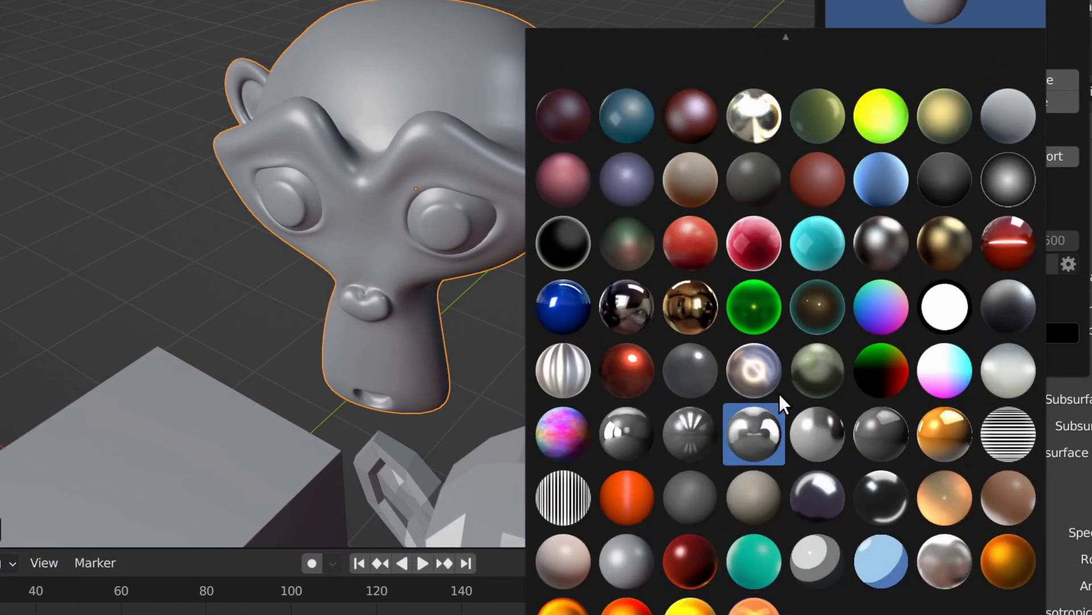
pyautogui.scroll(7, 784, 46)
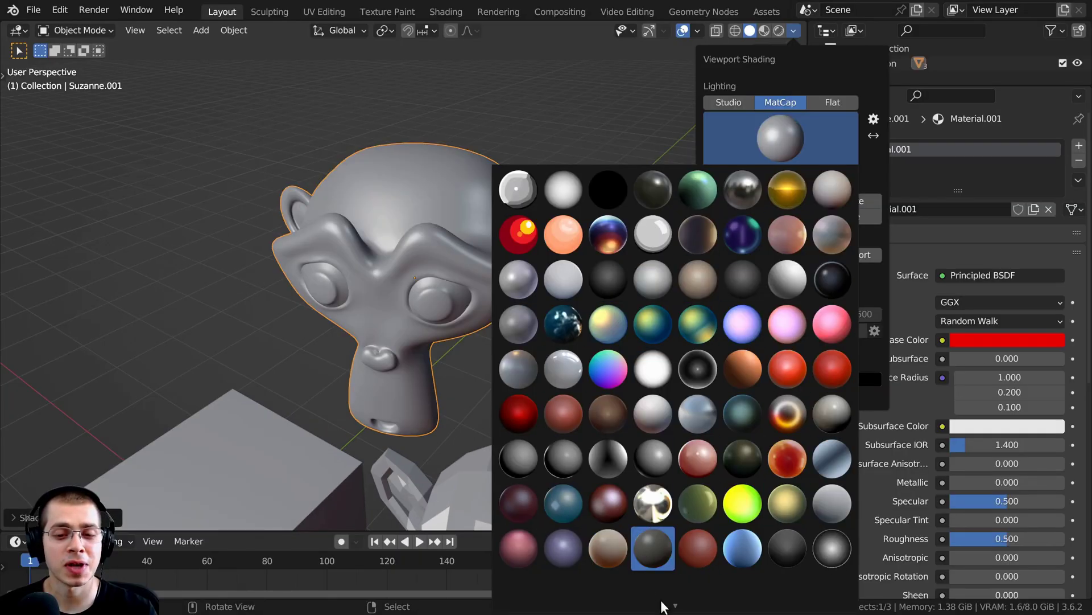
pyautogui.scroll(-7, 762, 612)
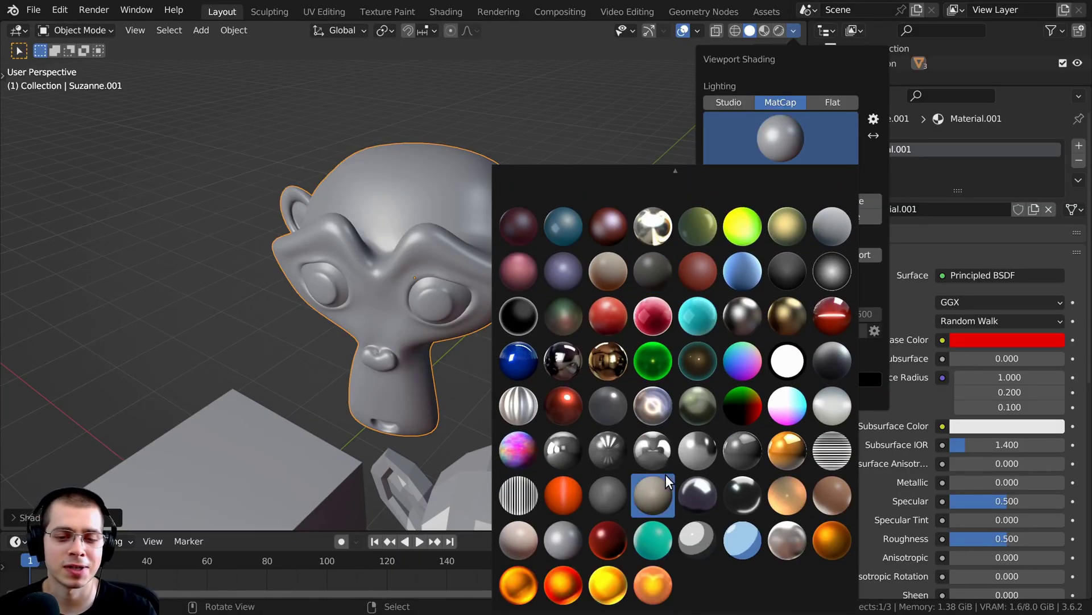
pyautogui.scroll(5, 676, 182)
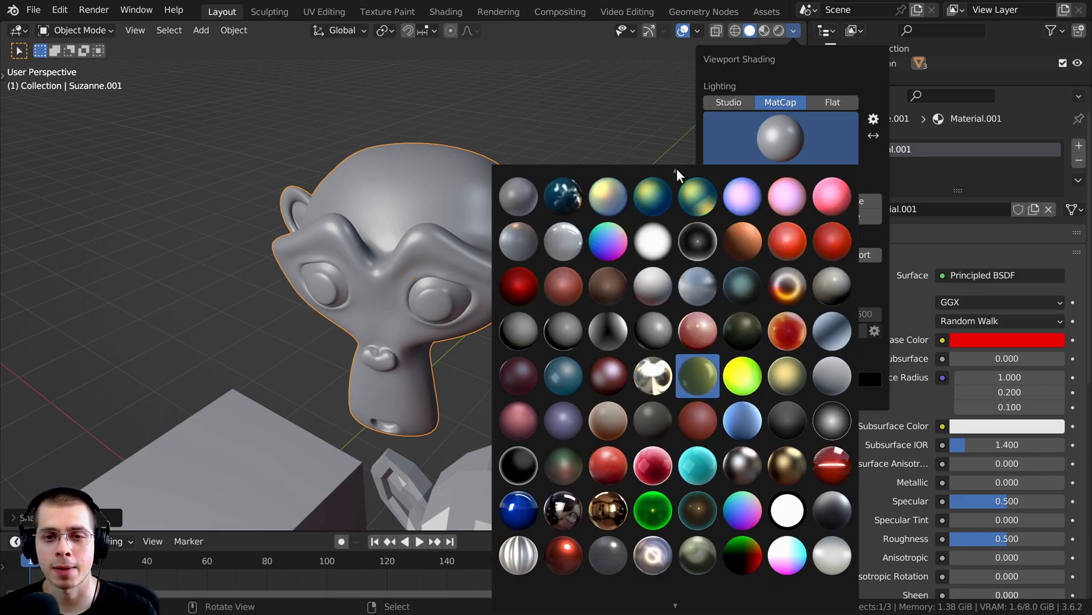
pyautogui.click(558, 334)
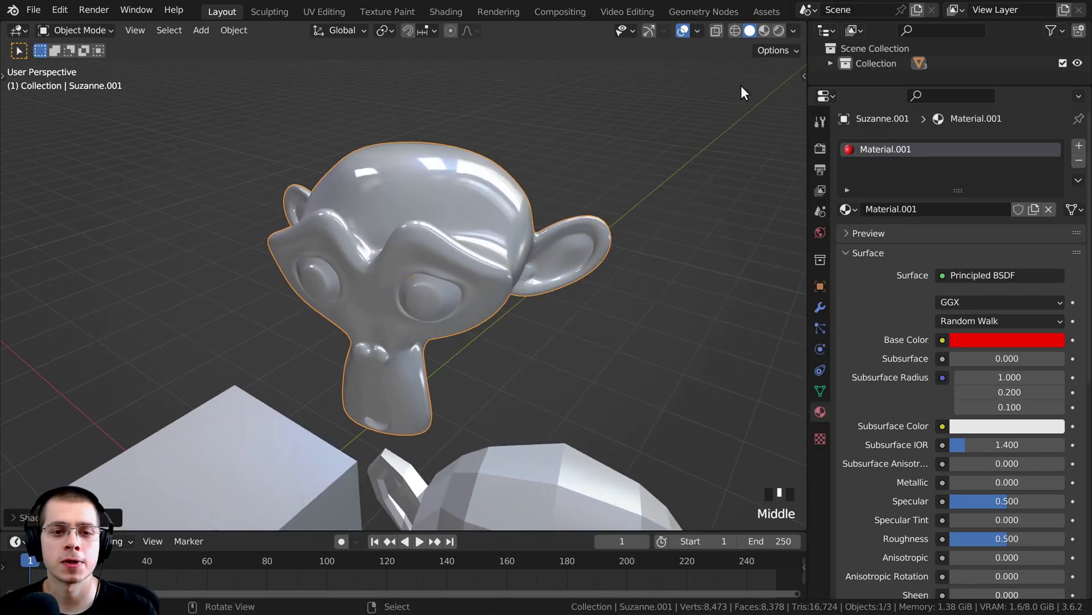
# Try the first grey MatCap preset and the gold one on the monkey head.
pyautogui.click(795, 30)
pyautogui.click(779, 127)
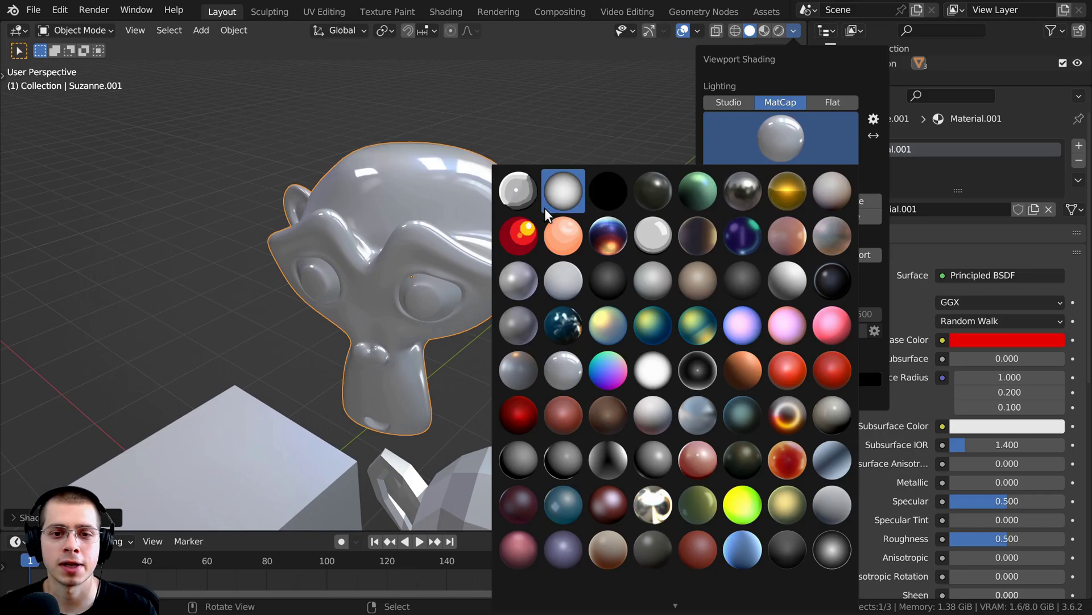
pyautogui.click(519, 189)
pyautogui.click(791, 124)
pyautogui.click(784, 182)
# Try the beige, plain grey and red MatCap presets, and examine the red one on the monkey head from the front.
pyautogui.click(781, 132)
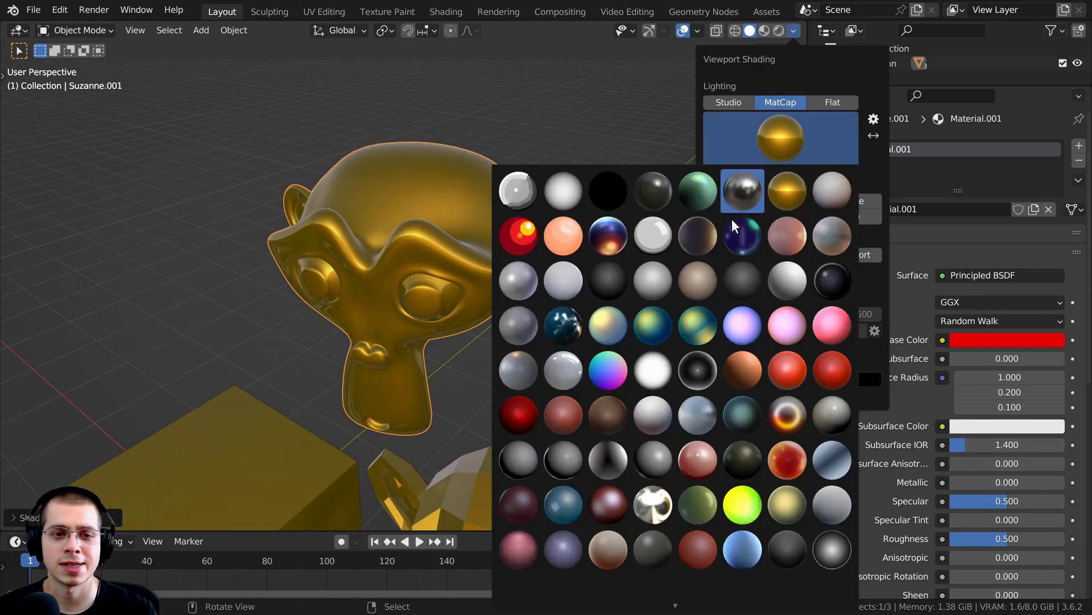
pyautogui.click(698, 279)
pyautogui.click(731, 148)
pyautogui.click(654, 276)
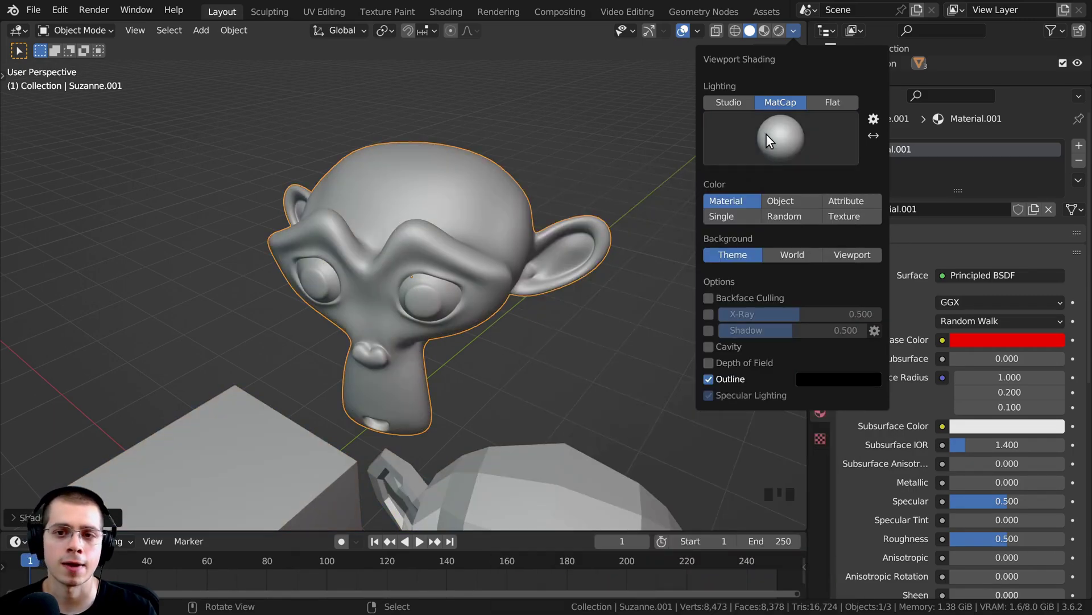
pyautogui.click(766, 135)
pyautogui.click(785, 373)
pyautogui.moveTo(786, 376); pyautogui.dragTo(527, 292, button='middle')
pyautogui.scroll(3, 451, 316)
pyautogui.moveTo(451, 317); pyautogui.dragTo(438, 258, button='middle')
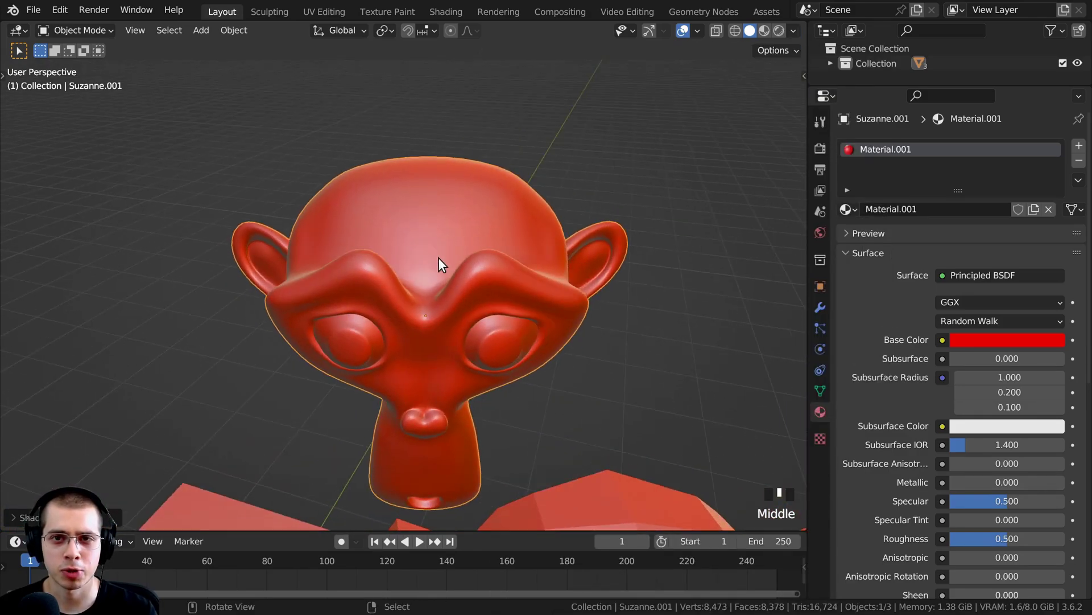
pyautogui.scroll(2, 408, 142)
pyautogui.scroll(-2, 473, 237)
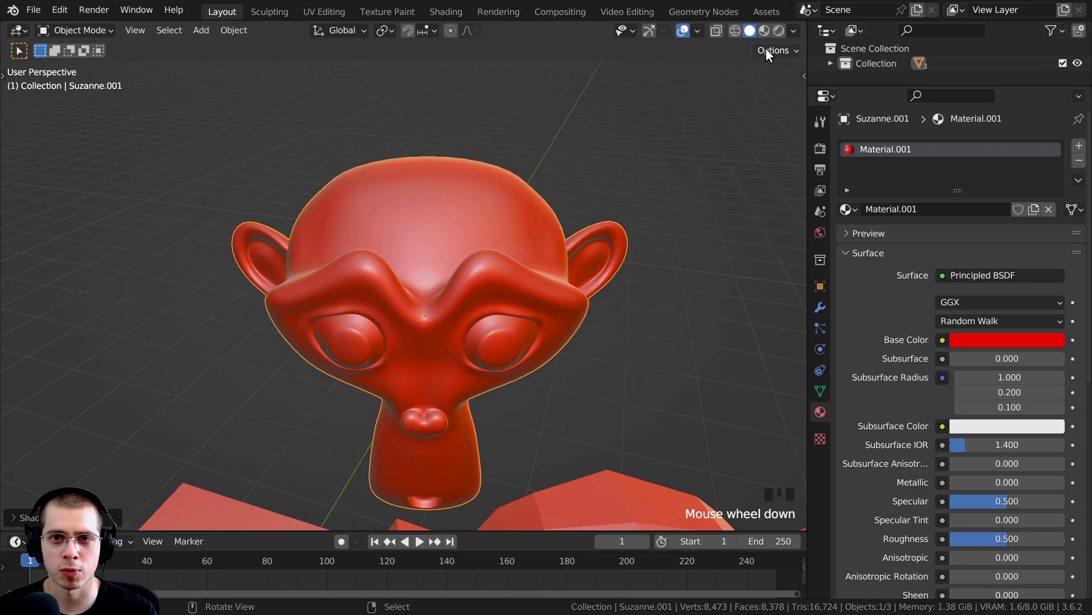
pyautogui.scroll(2, 616, 162)
# Try the gold MatCap preset, examine it from another angle and pick the first grey preset.
pyautogui.click(793, 31)
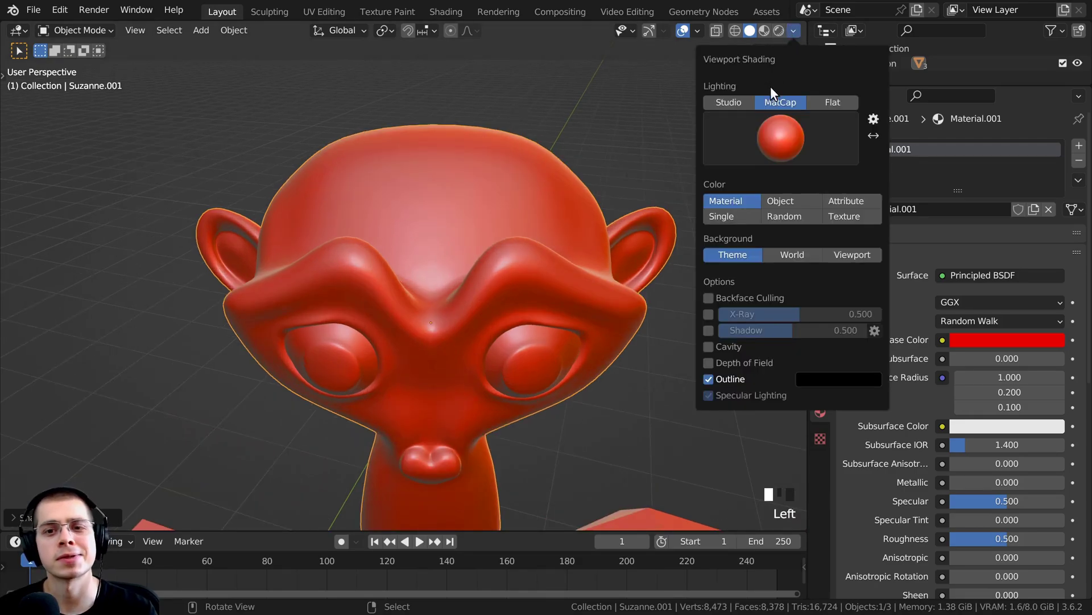
pyautogui.click(759, 140)
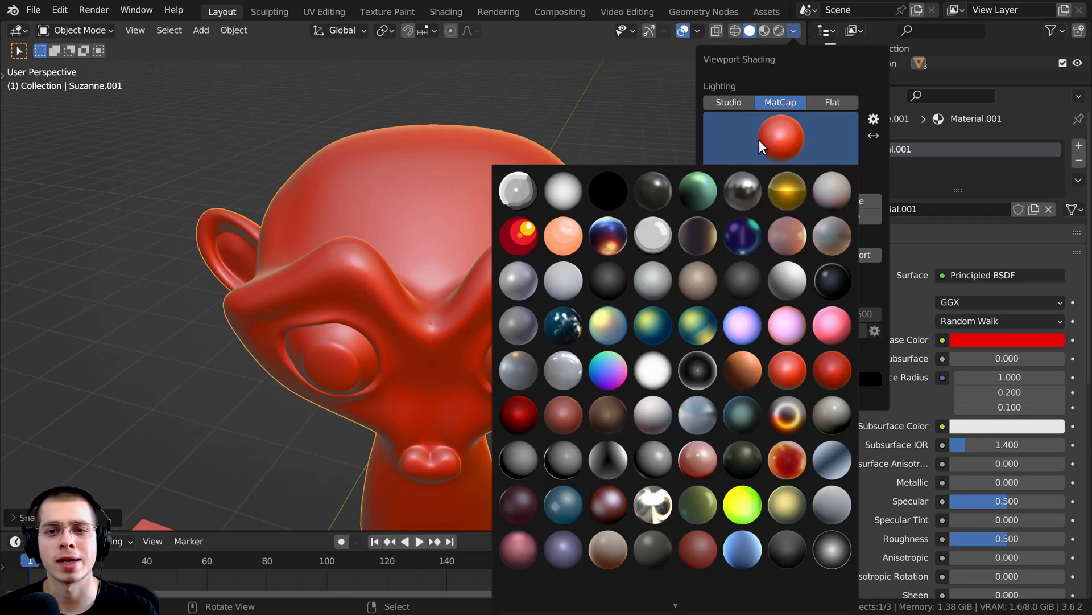
pyautogui.click(780, 188)
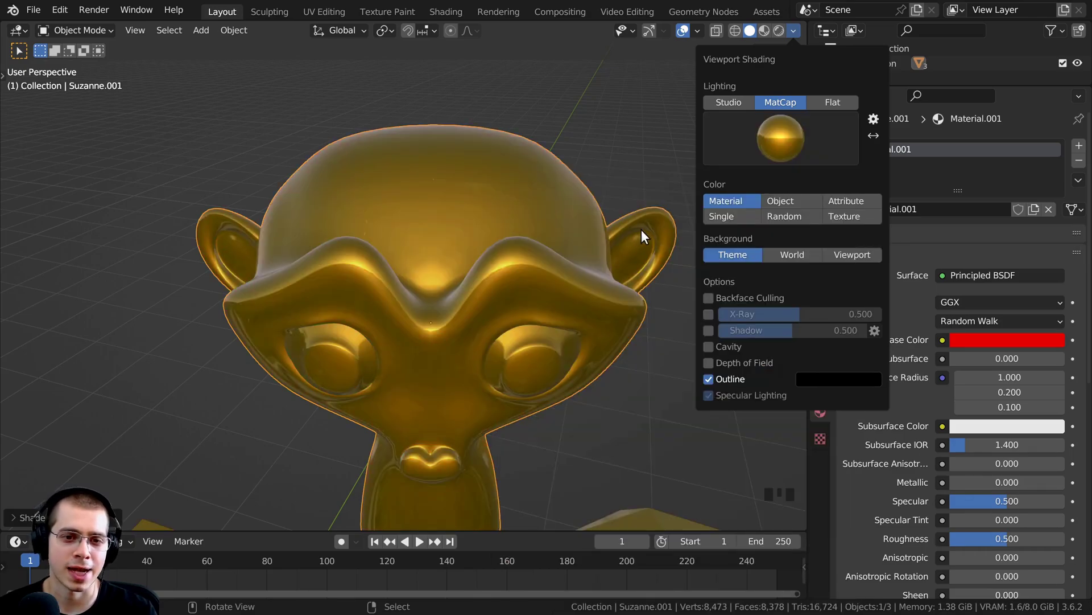
pyautogui.moveTo(641, 230); pyautogui.dragTo(723, 63, button='middle')
pyautogui.click(793, 32)
pyautogui.click(785, 151)
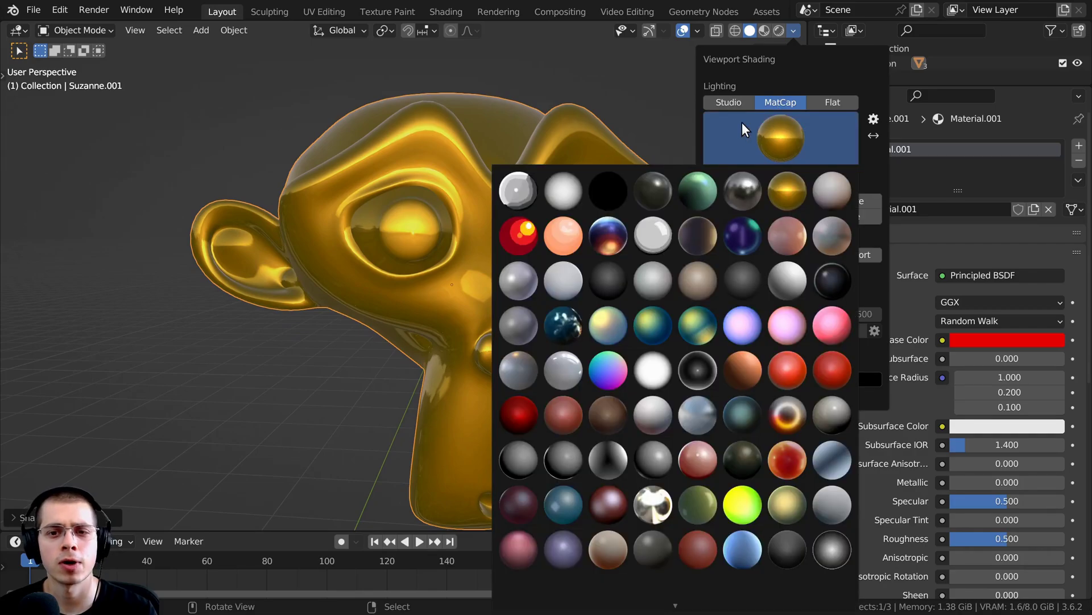
pyautogui.click(527, 190)
# Try Flat lighting on the whole scene with everything deselected, and return the lighting to MatCap.
pyautogui.click(832, 102)
pyautogui.hotkey('alt', 'a')
pyautogui.scroll(-3, 456, 231)
pyautogui.keyDown('shift'); pyautogui.moveTo(456, 231); pyautogui.dragTo(455, 156, button='middle'); pyautogui.keyUp('shift')
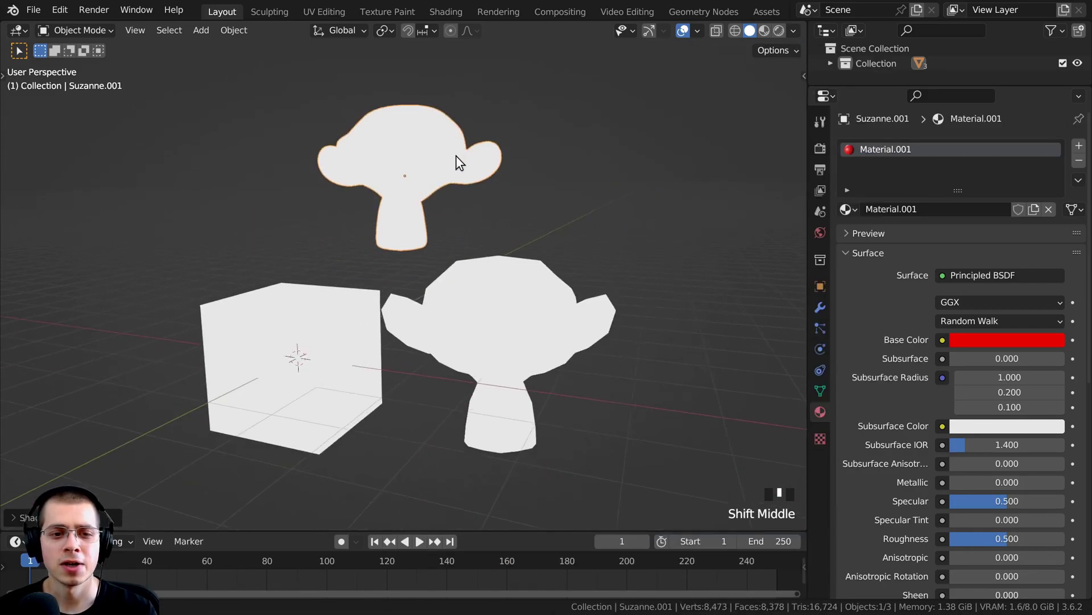
pyautogui.scroll(-2, 377, 180)
pyautogui.moveTo(377, 180)
pyautogui.mouseDown(button='middle')
pyautogui.moveTo(552, 265)
pyautogui.moveTo(495, 293)
pyautogui.moveTo(556, 306)
pyautogui.moveTo(666, 128)
pyautogui.mouseUp(button='middle')
pyautogui.click(792, 31)
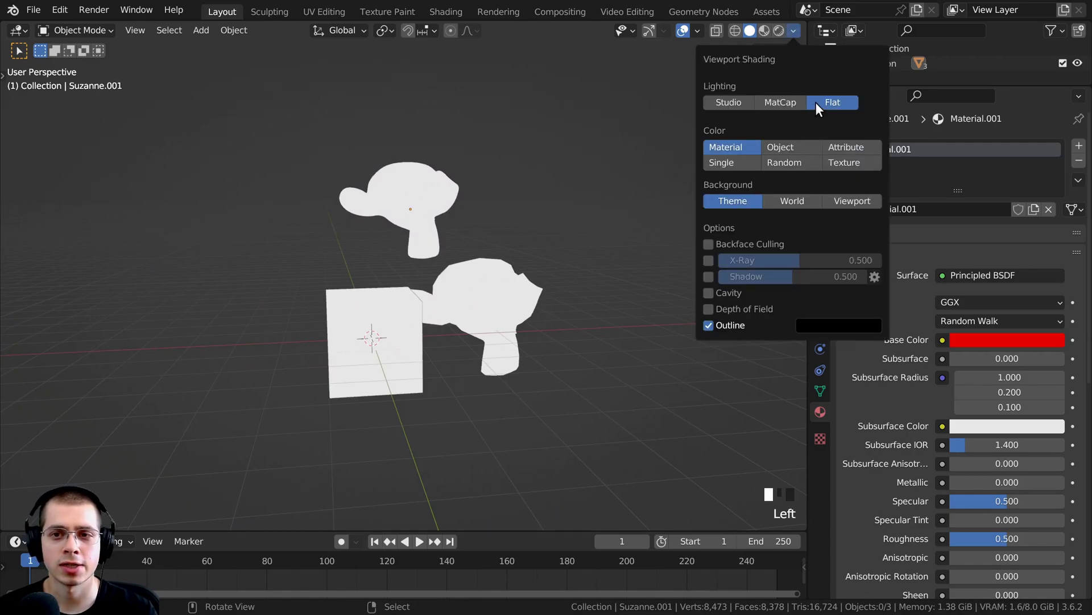
pyautogui.click(780, 103)
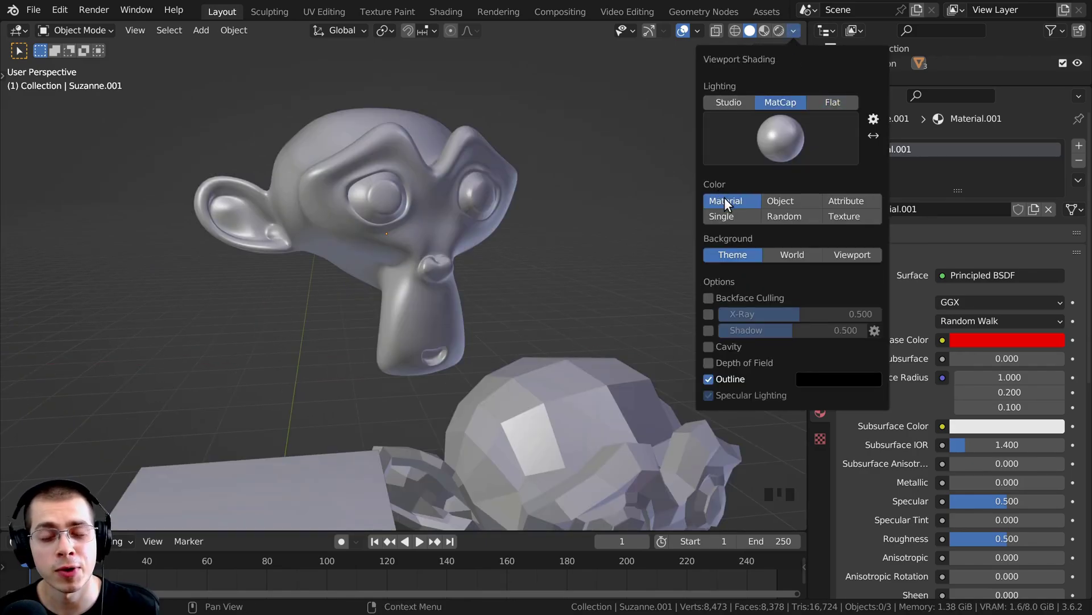
# Try the Random color option and bring all the objects into view.
pyautogui.click(797, 215)
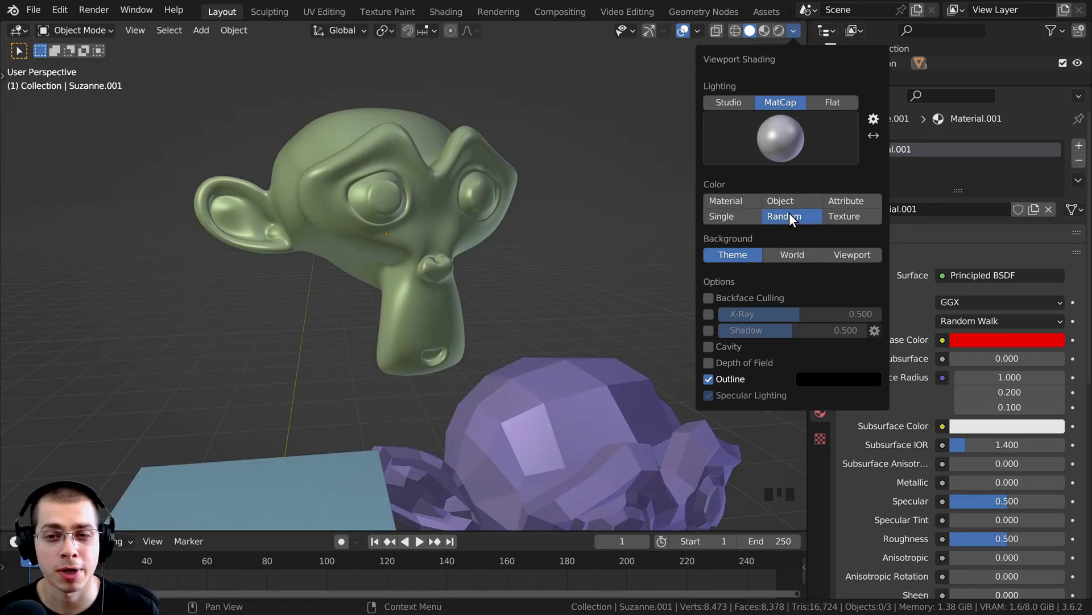
pyautogui.scroll(-3, 472, 249)
pyautogui.moveTo(472, 249)
pyautogui.keyDown('shift'); pyautogui.mouseDown(button='middle')
pyautogui.moveTo(423, 268)
pyautogui.moveTo(494, 323)
pyautogui.mouseUp(button='middle'); pyautogui.keyUp('shift')
# Duplicate the faceted monkey head twice, placing one copy beside the smooth head and the other beside the original.
pyautogui.click(493, 323)
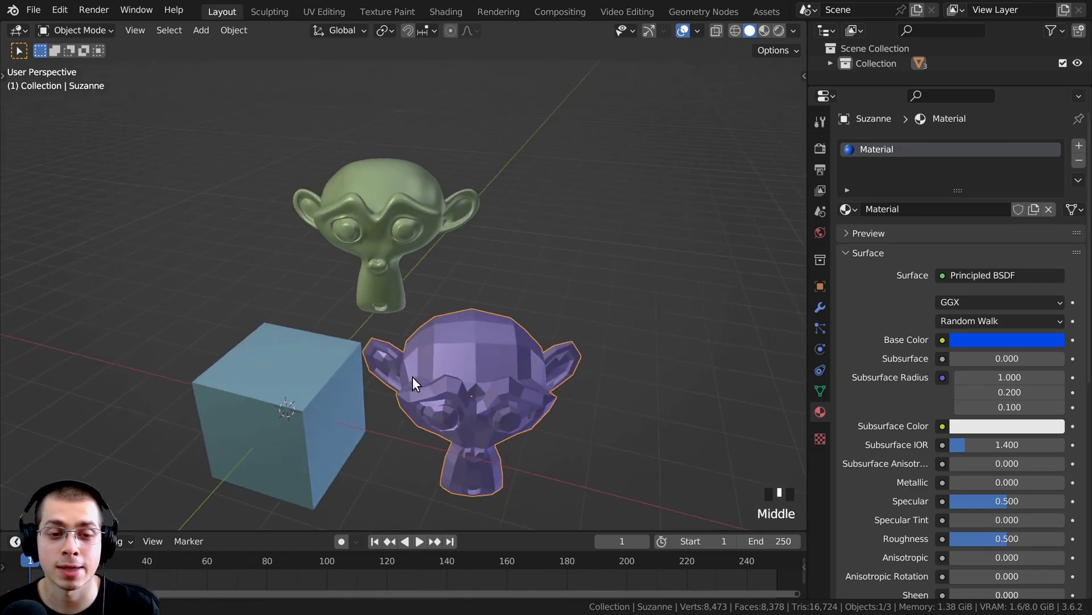
pyautogui.hotkey('shift', 'd')
pyautogui.click(580, 222)
pyautogui.hotkey('shift', 'd')
pyautogui.click(700, 329)
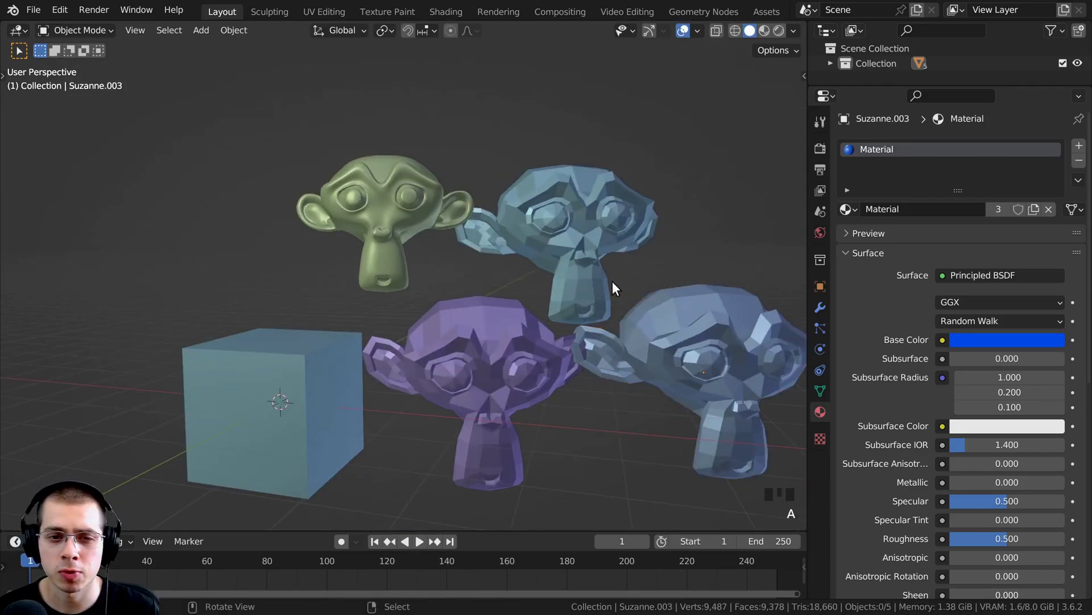
# Select the monkey heads and the cube in turn to compare their random colors, and deselect everything.
pyautogui.scroll(-3, 622, 275)
pyautogui.rightClick(486, 233)
pyautogui.rightClick(532, 317)
pyautogui.rightClick(395, 346)
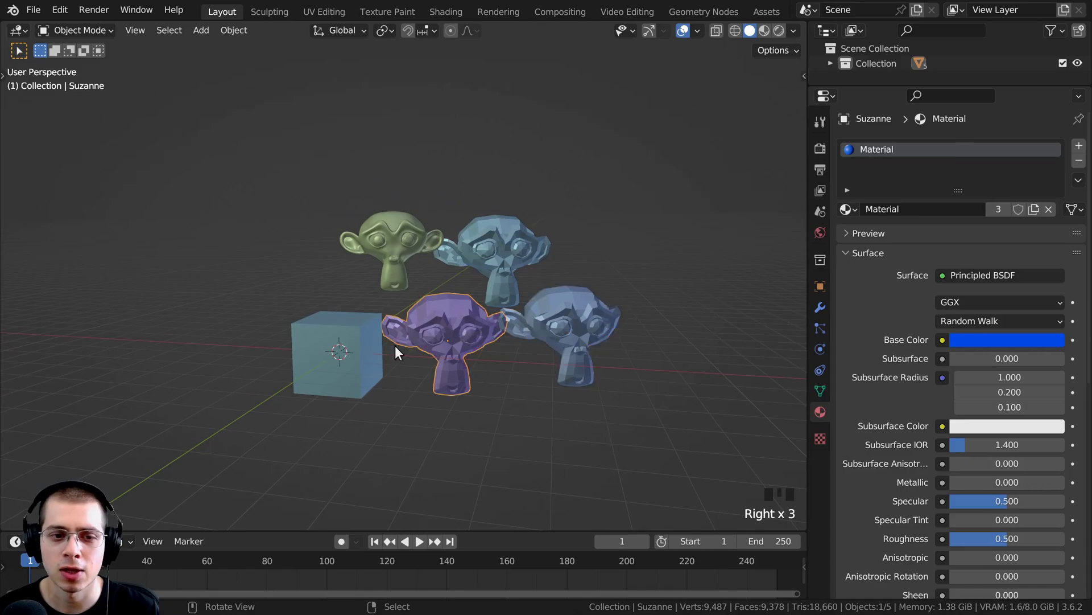
pyautogui.rightClick(378, 326)
pyautogui.rightClick(371, 263)
pyautogui.scroll(2, 449, 177)
pyautogui.press('a')
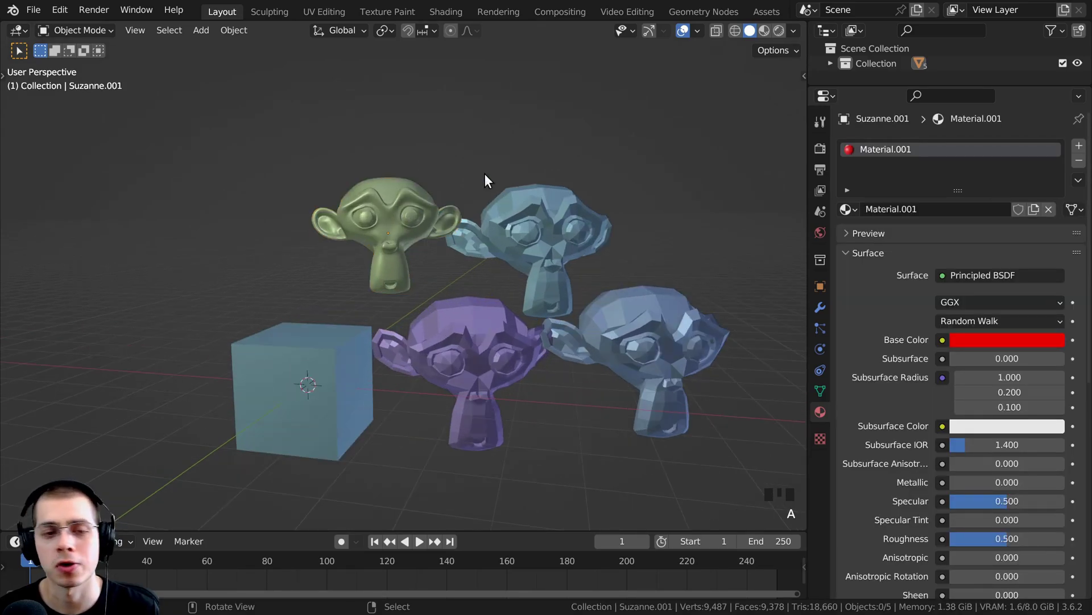
# Set the viewport color option back to Material.
pyautogui.click(793, 31)
pyautogui.click(731, 199)
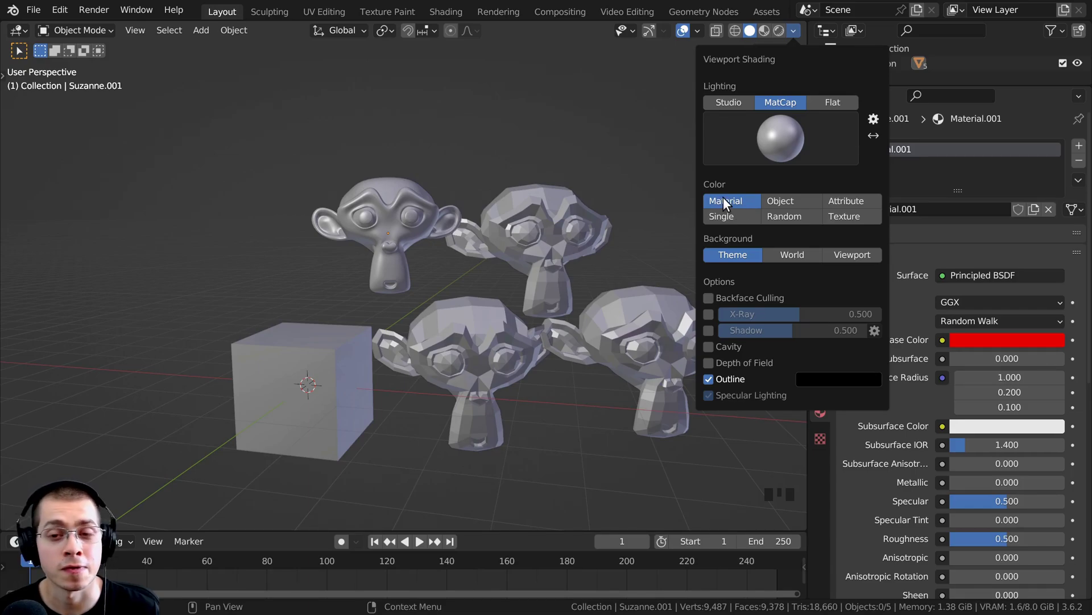
pyautogui.moveTo(602, 347)
pyautogui.mouseDown(button='middle')
pyautogui.moveTo(408, 276)
pyautogui.moveTo(427, 286)
pyautogui.mouseUp(button='middle')
# Give the original faceted monkey head's material a blue viewport display color.
pyautogui.rightClick(431, 288)
pyautogui.rightClick(430, 288)
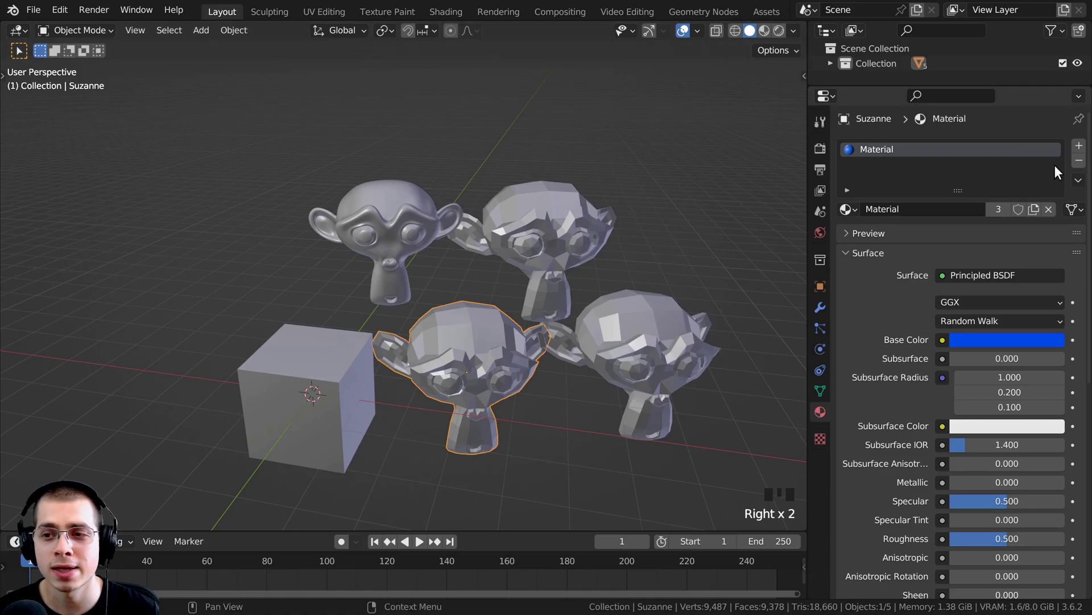
pyautogui.moveTo(1087, 162); pyautogui.dragTo(986, 462)
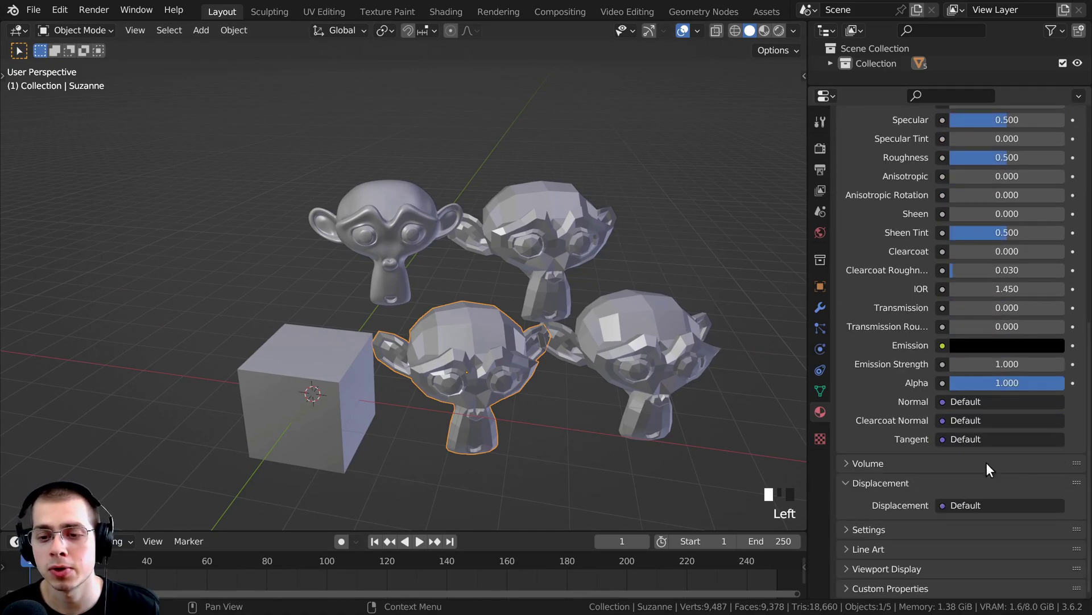
pyautogui.click(846, 564)
pyautogui.scroll(-18, 859, 528)
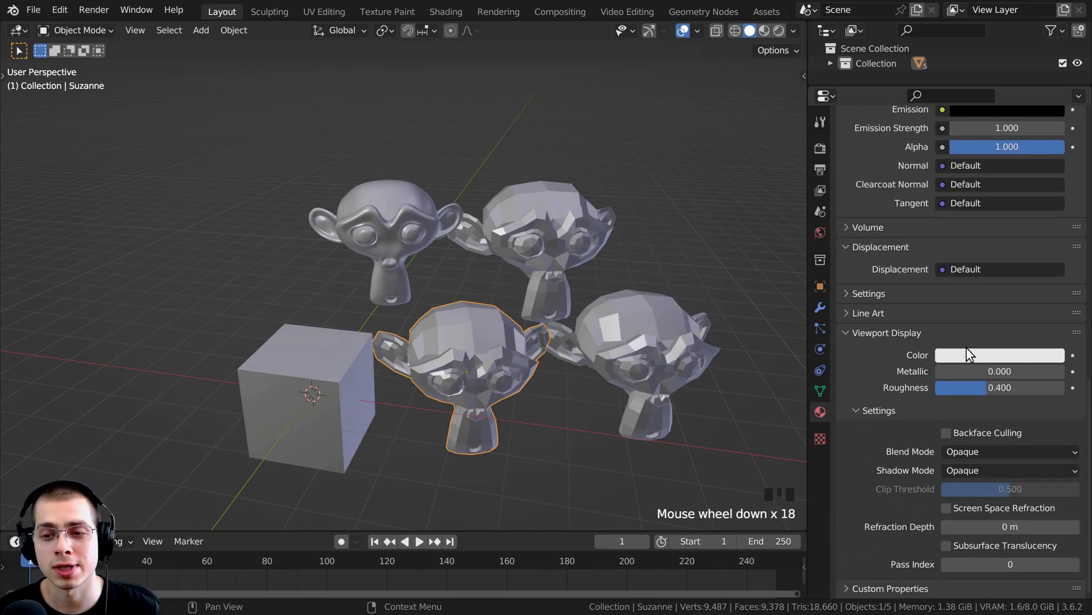
pyautogui.click(969, 354)
pyautogui.moveTo(983, 187)
pyautogui.mouseDown()
pyautogui.moveTo(994, 174)
pyautogui.moveTo(983, 174)
pyautogui.mouseUp()
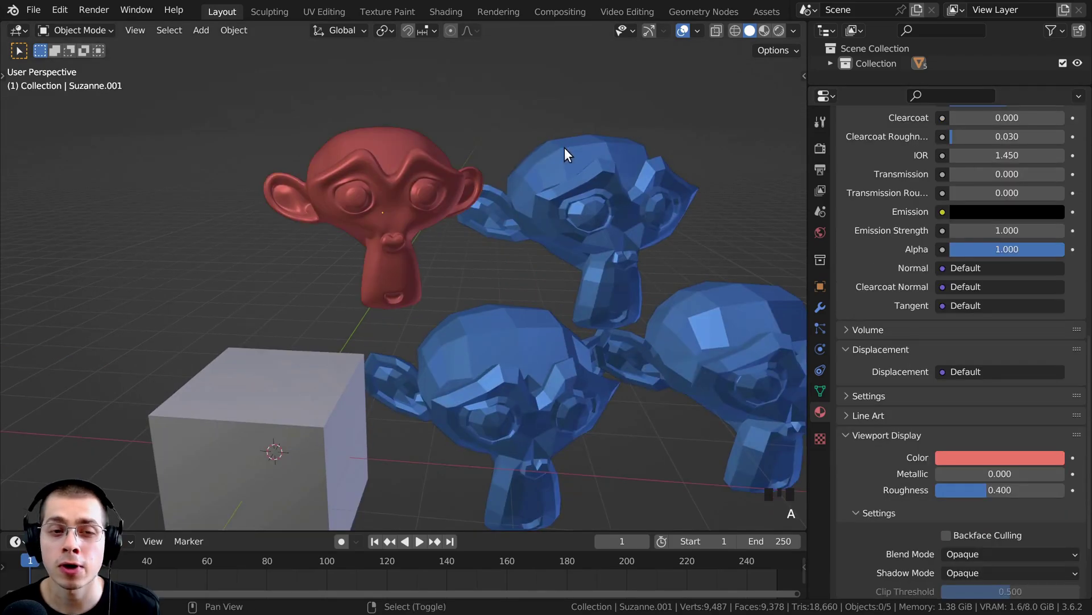
# Select the three faceted monkey heads in turn to check that they share the same material.
pyautogui.scroll(-1, 479, 166)
pyautogui.moveTo(479, 167); pyautogui.dragTo(655, 334, button='middle')
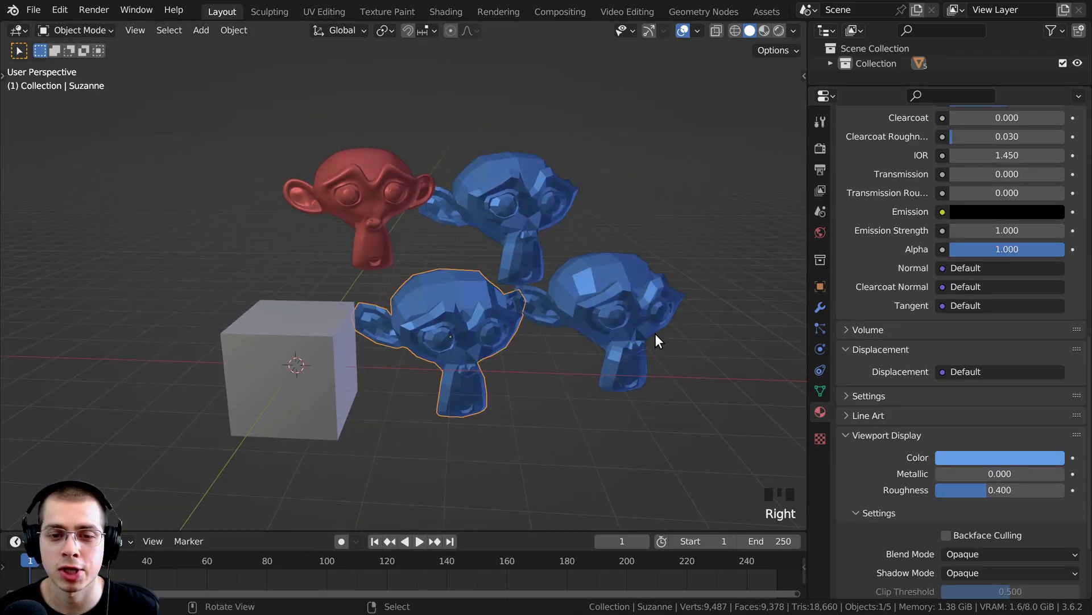
pyautogui.rightClick(656, 334)
pyautogui.rightClick(509, 242)
pyautogui.rightClick(452, 330)
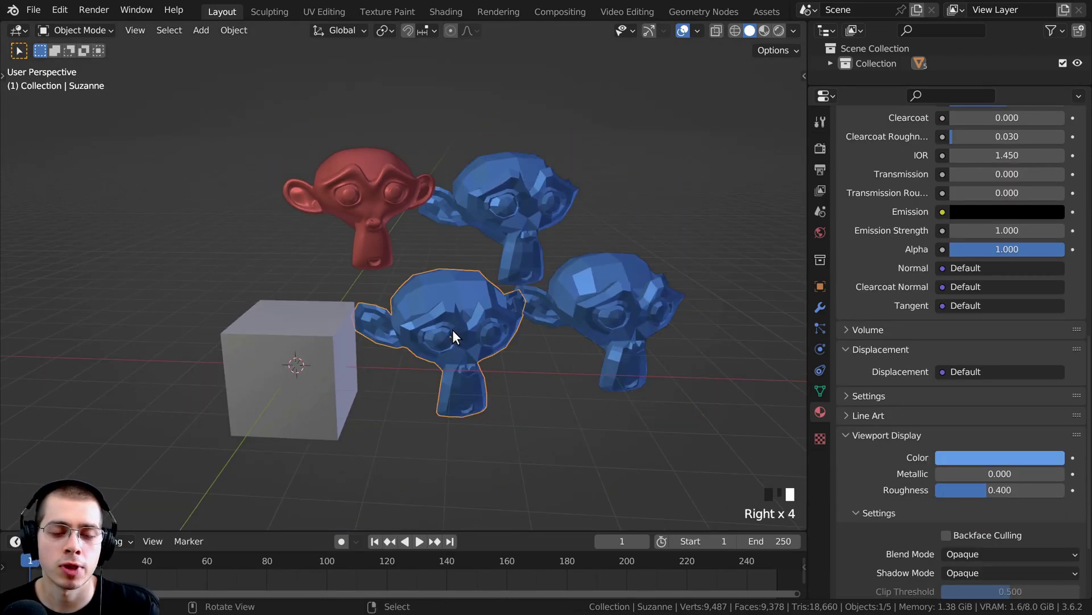
pyautogui.rightClick(595, 321)
pyautogui.rightClick(501, 245)
pyautogui.rightClick(456, 333)
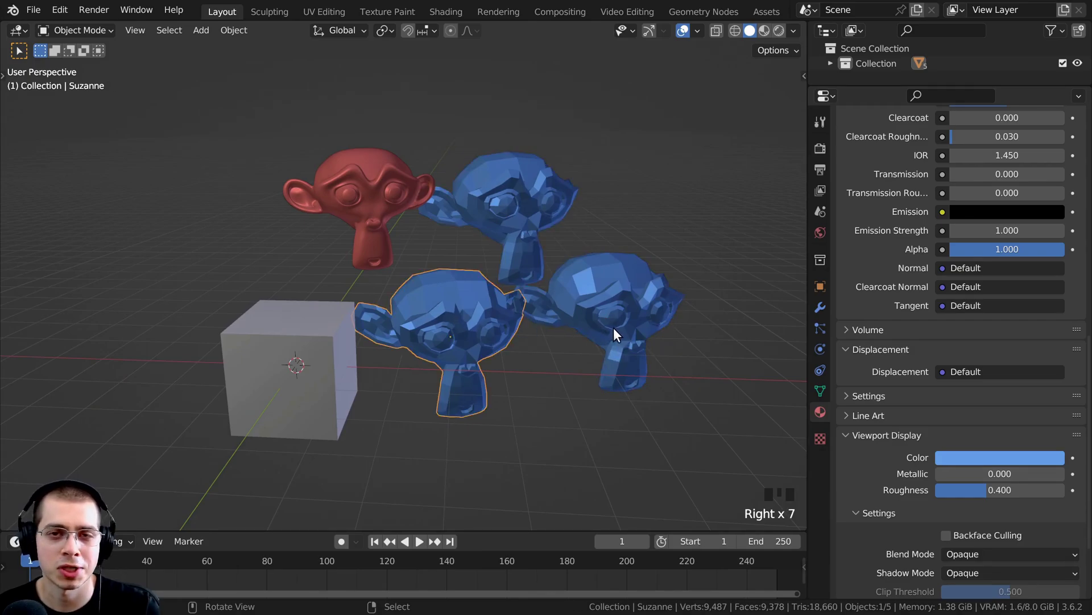
pyautogui.rightClick(613, 333)
pyautogui.rightClick(515, 268)
# Try the Single color option, and try X-Ray in solid shading with a different strength.
pyautogui.click(794, 30)
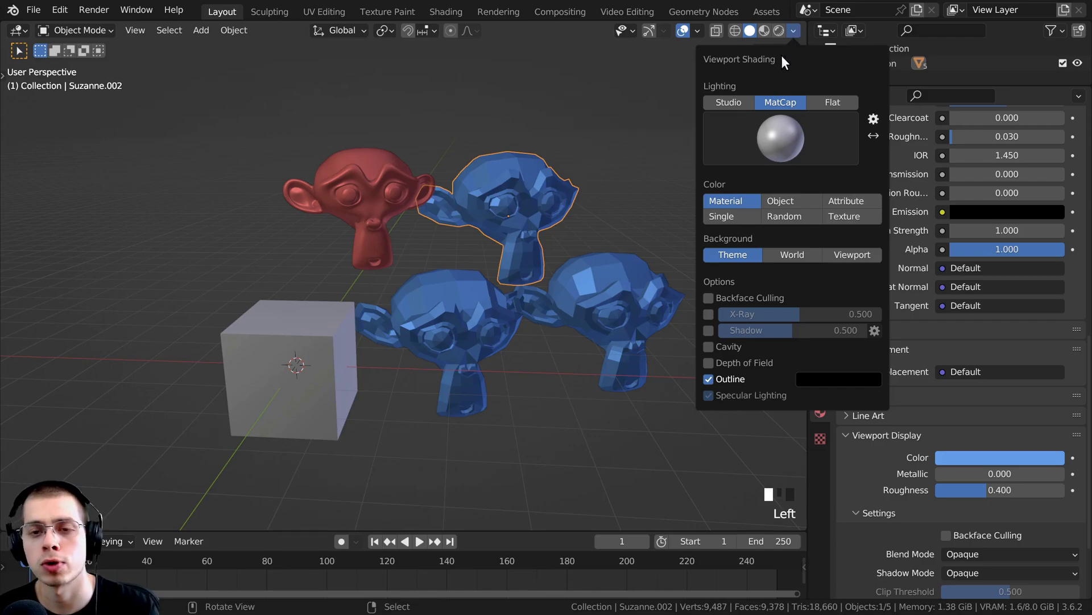
pyautogui.click(723, 216)
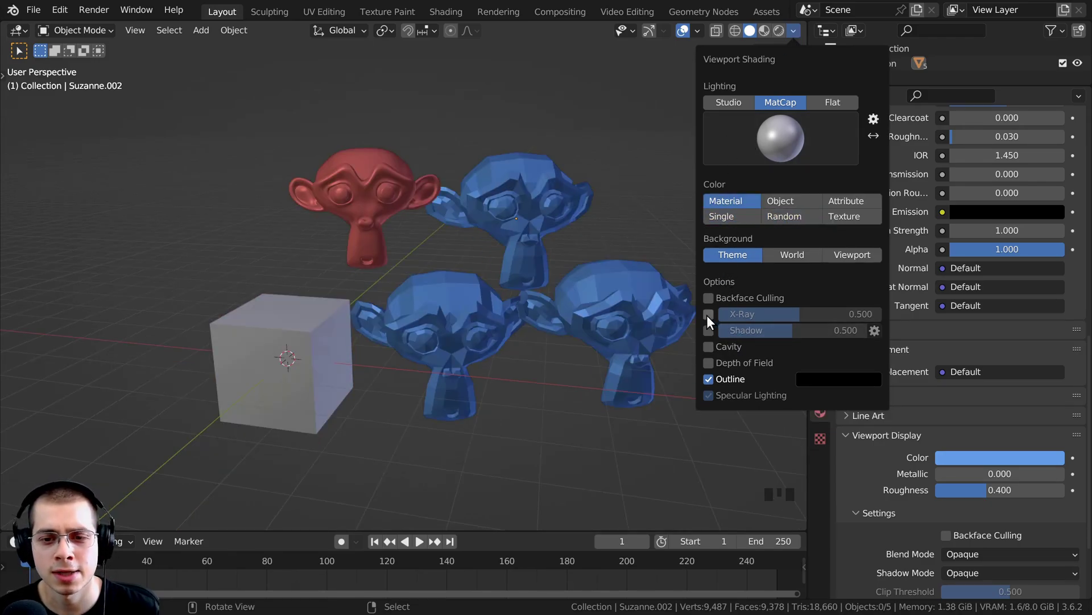
pyautogui.click(709, 314)
pyautogui.moveTo(808, 314); pyautogui.dragTo(835, 313)
pyautogui.click(711, 317)
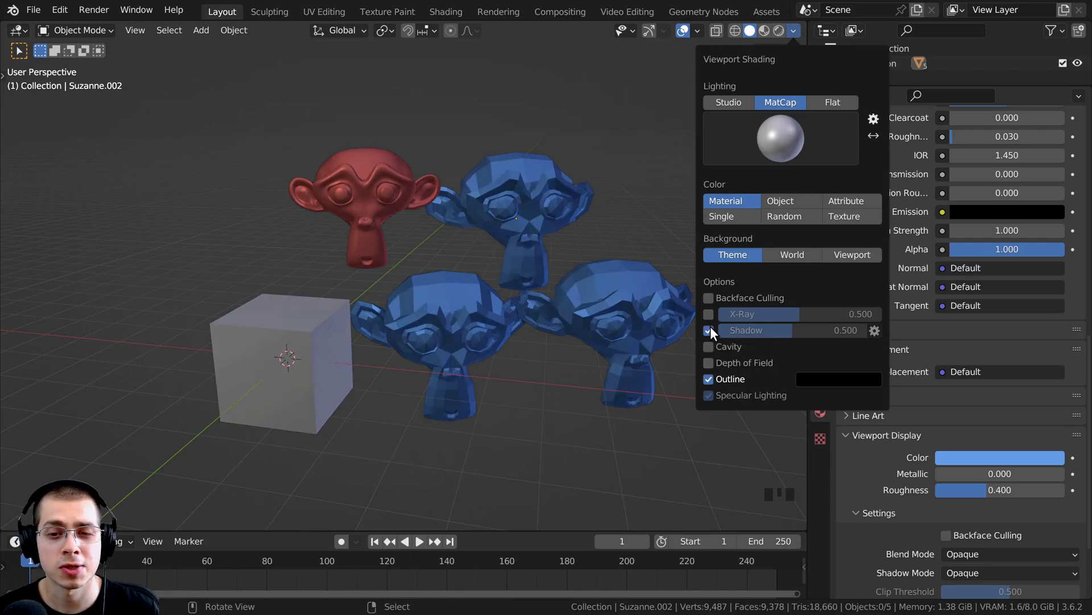
# Enable viewport shadows with a strength of 0.703 and open the shadow settings.
pyautogui.click(710, 328)
pyautogui.moveTo(776, 332); pyautogui.dragTo(824, 335)
pyautogui.click(870, 329)
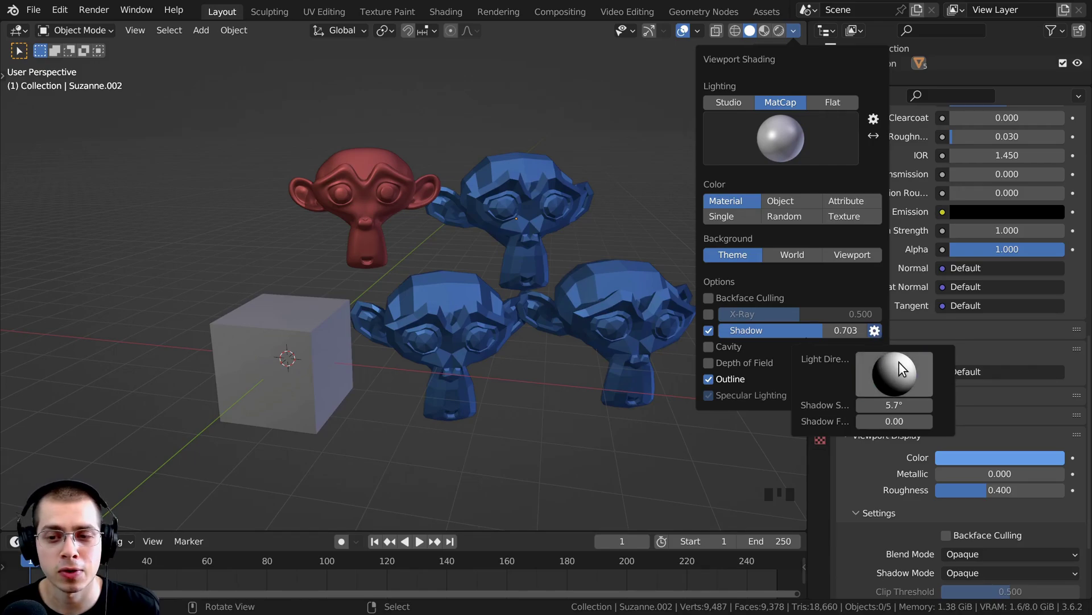
# Change the direction of the shadow light and turn viewport shadows off.
pyautogui.moveTo(899, 362); pyautogui.dragTo(893, 384)
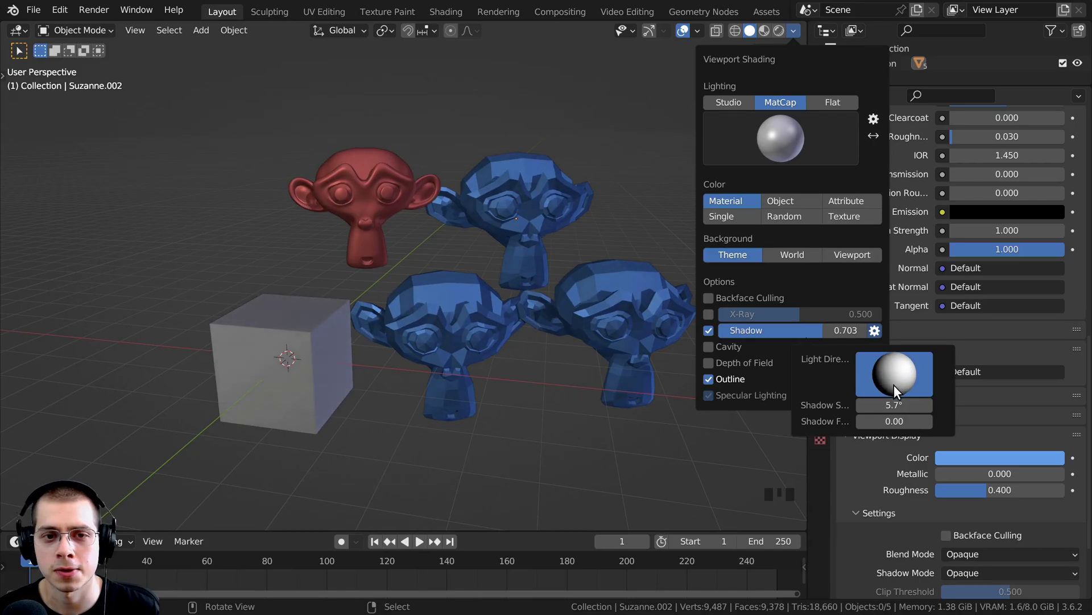
pyautogui.click(708, 330)
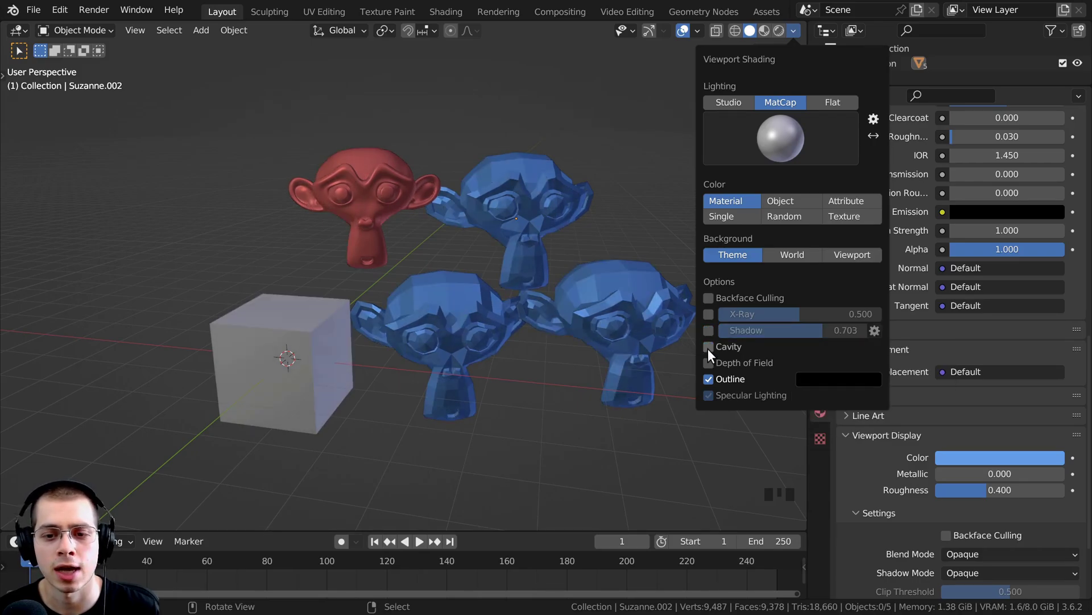
# Enable screen-space Cavity shading with a ridge of 1.419 and a valley of 1.667.
pyautogui.click(709, 347)
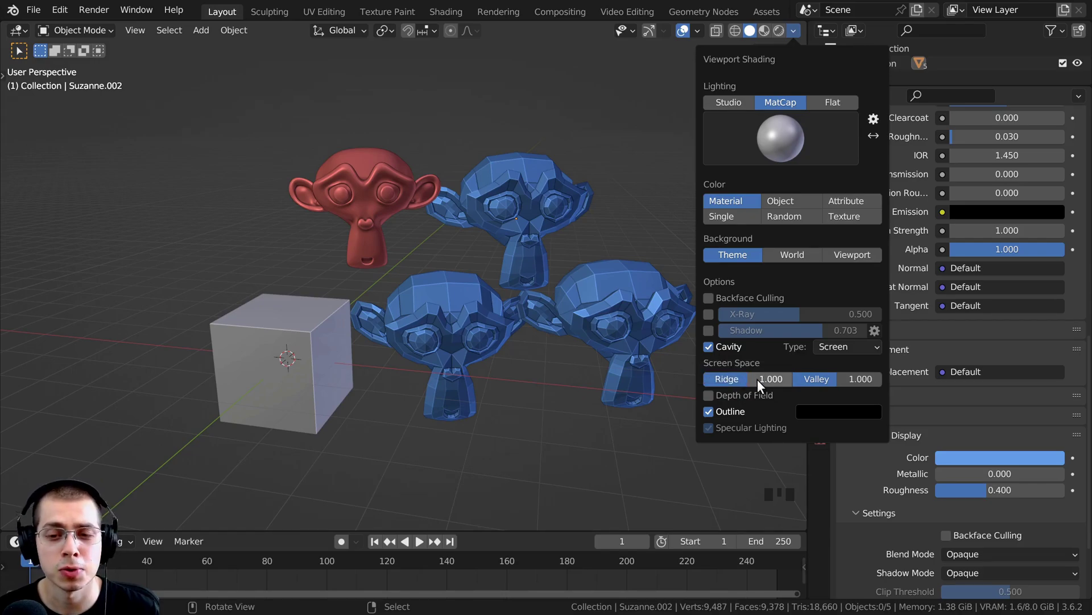
pyautogui.moveTo(757, 379); pyautogui.dragTo(777, 379)
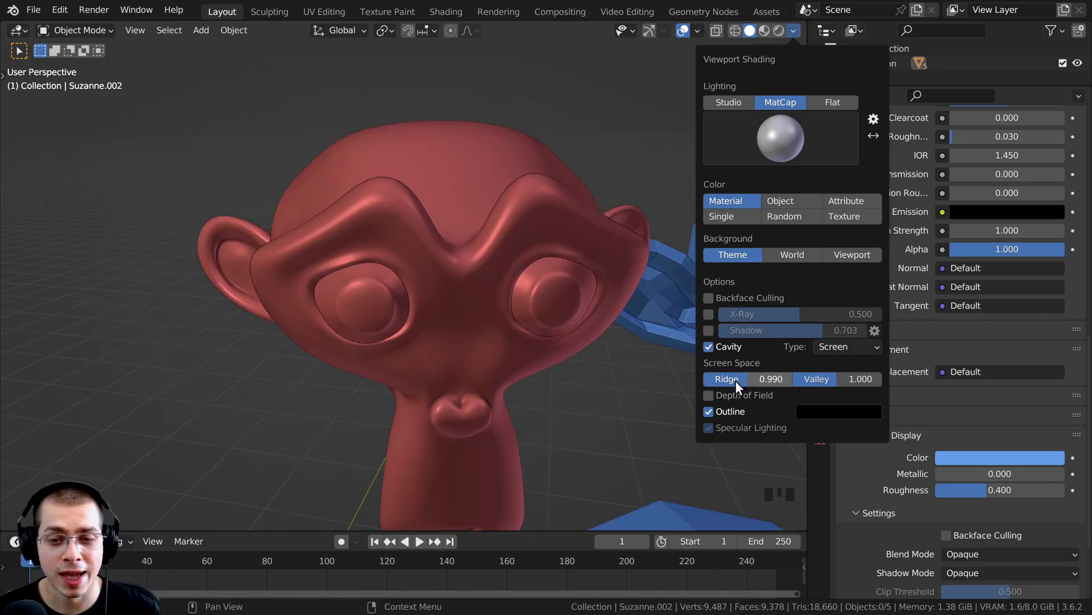
pyautogui.moveTo(736, 381); pyautogui.dragTo(783, 380)
pyautogui.moveTo(819, 379); pyautogui.dragTo(859, 379)
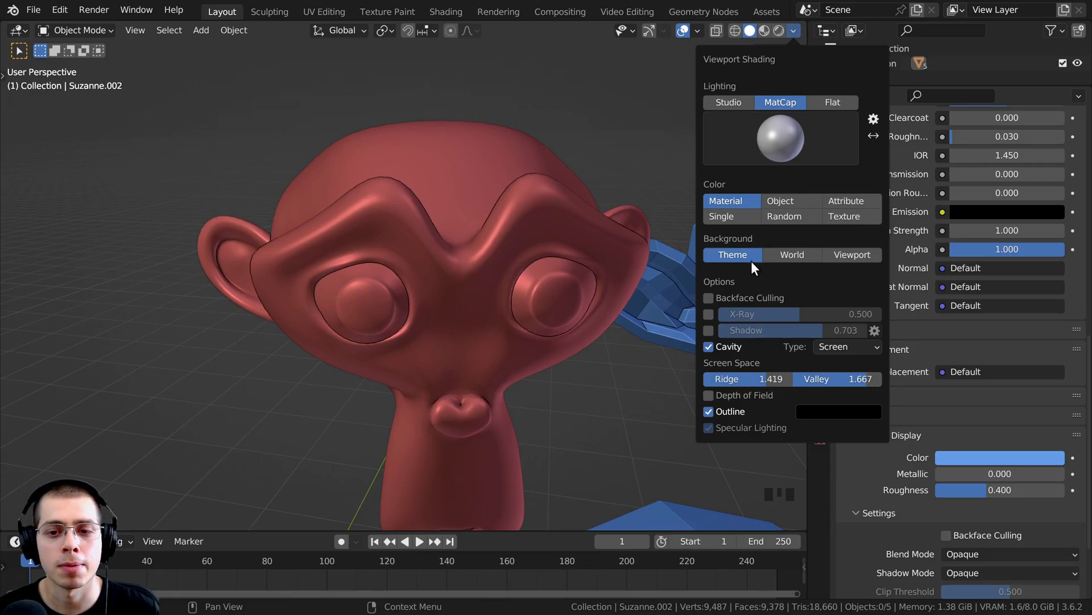
# Color the viewport by Object and set the cavity type to Both, with a world-space ridge of 1.703 and valley of 2.295.
pyautogui.click(780, 202)
pyautogui.click(819, 346)
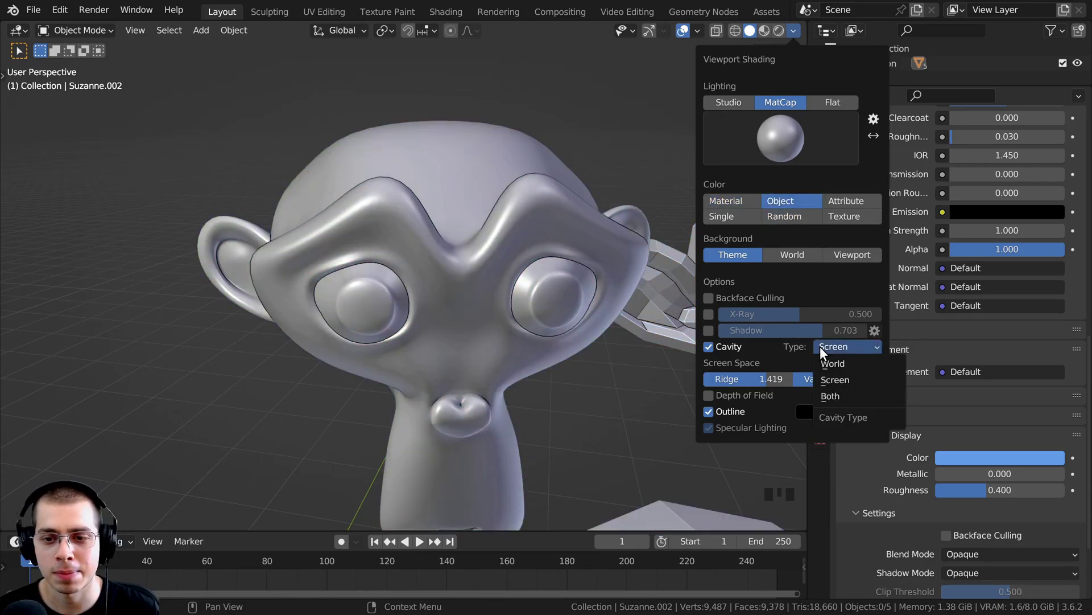
pyautogui.click(833, 399)
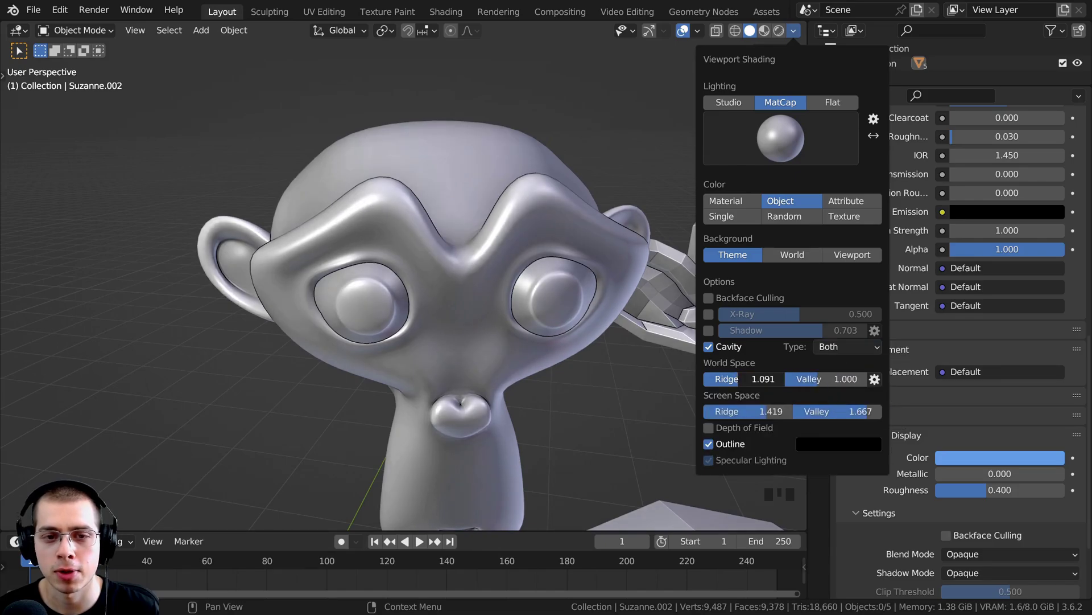
pyautogui.moveTo(763, 379); pyautogui.dragTo(756, 379)
pyautogui.moveTo(831, 379); pyautogui.dragTo(857, 379)
pyautogui.moveTo(654, 325)
pyautogui.mouseDown(button='middle')
pyautogui.moveTo(579, 327)
pyautogui.moveTo(680, 285)
pyautogui.mouseUp(button='middle')
pyautogui.scroll(3, 619, 336)
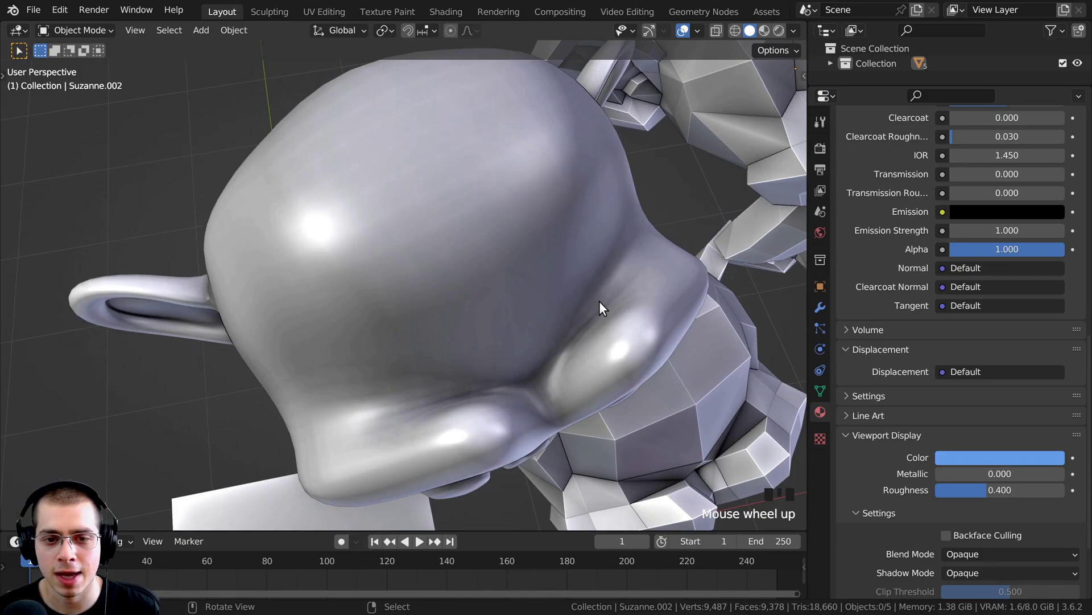
pyautogui.moveTo(599, 302); pyautogui.dragTo(535, 335, button='middle')
pyautogui.scroll(3, 547, 337)
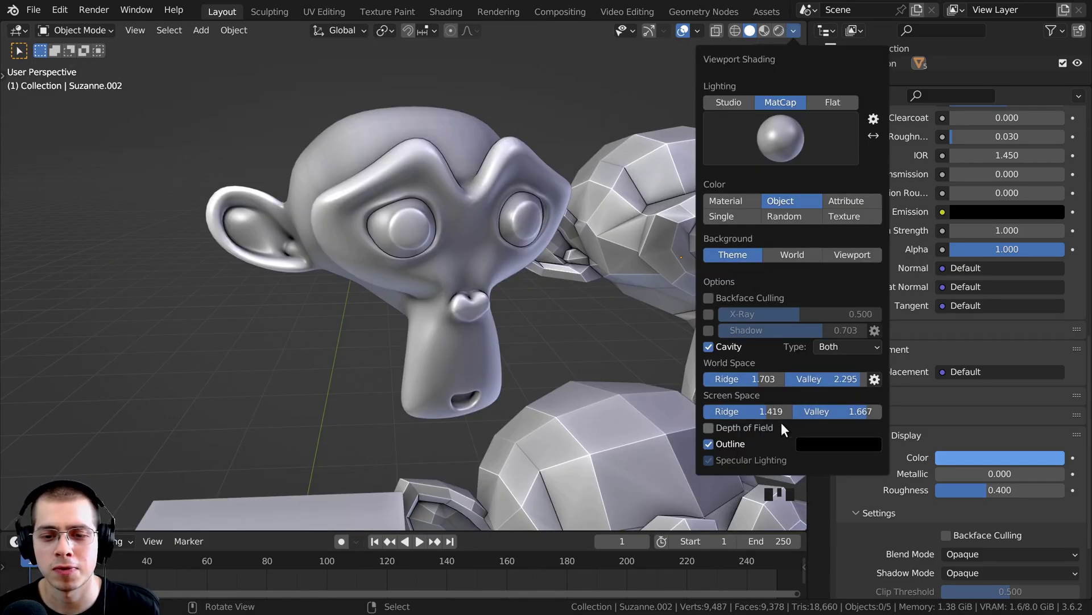
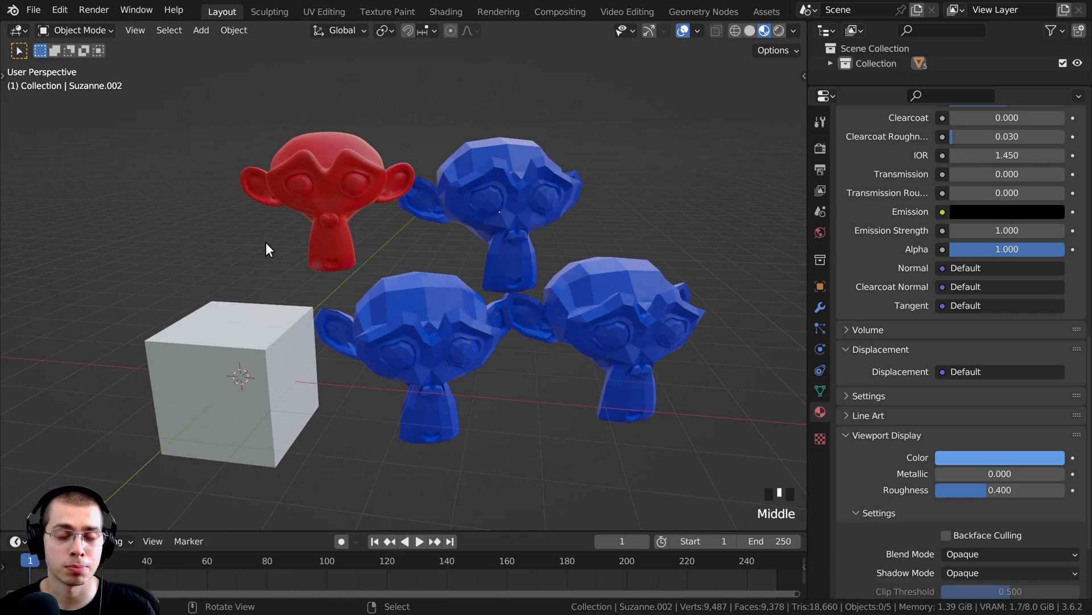
# Enable Scene World and Scene Lights for the Material Preview shading.
pyautogui.moveTo(341, 290); pyautogui.dragTo(417, 190, button='middle')
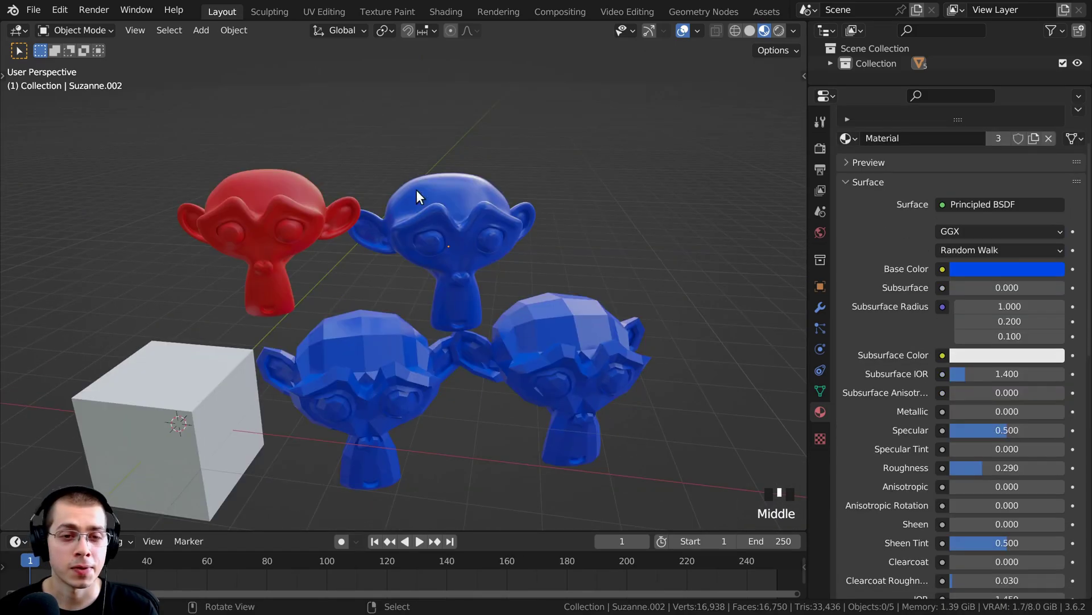
pyautogui.keyDown('shift'); pyautogui.moveTo(451, 234); pyautogui.dragTo(487, 210, button='middle'); pyautogui.keyUp('shift')
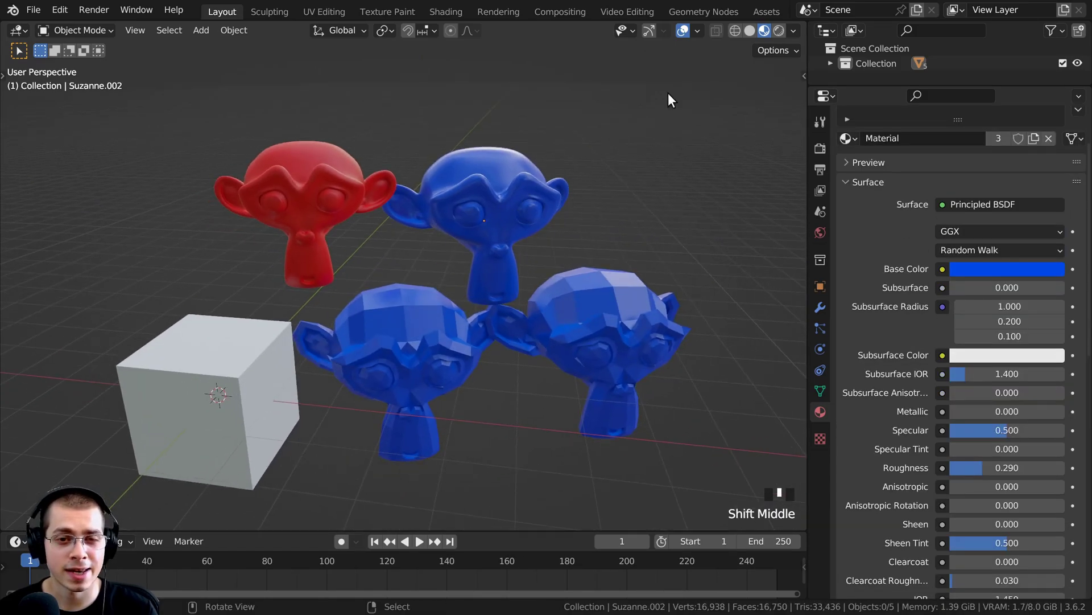
pyautogui.click(794, 31)
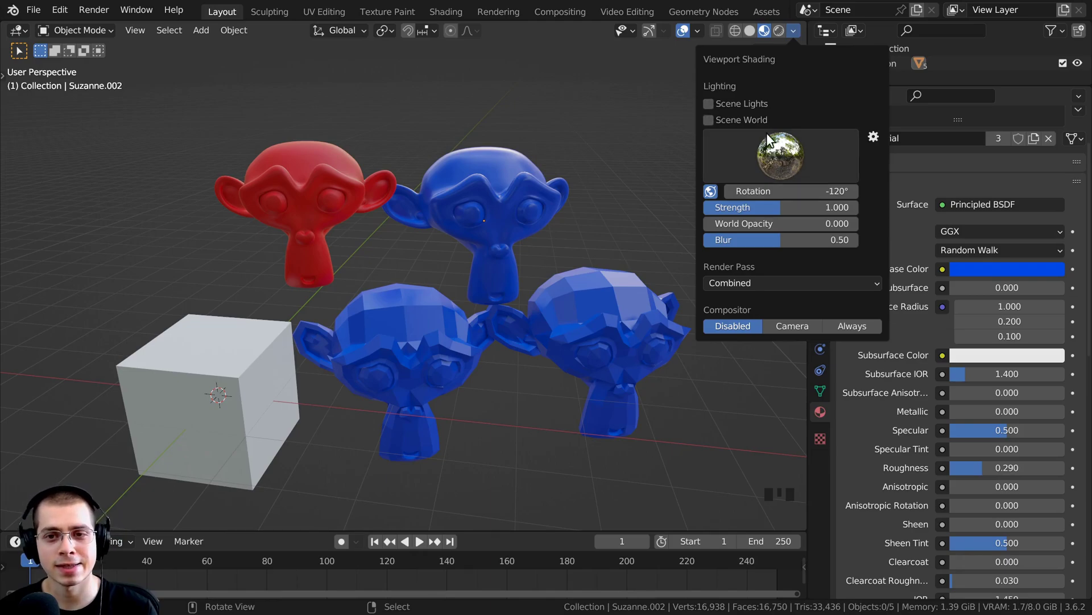
pyautogui.click(708, 119)
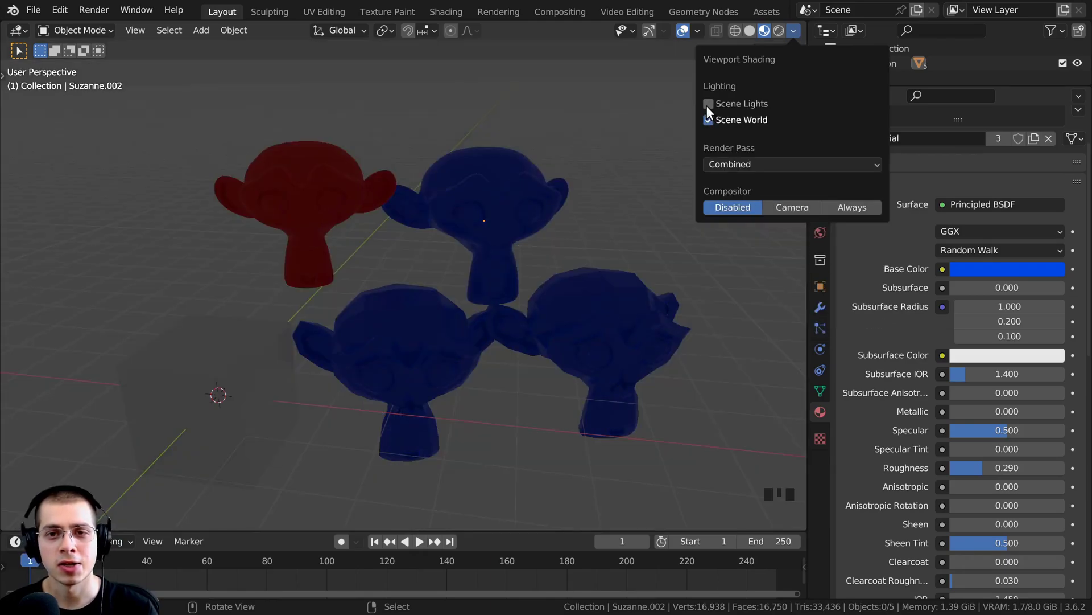
pyautogui.click(708, 105)
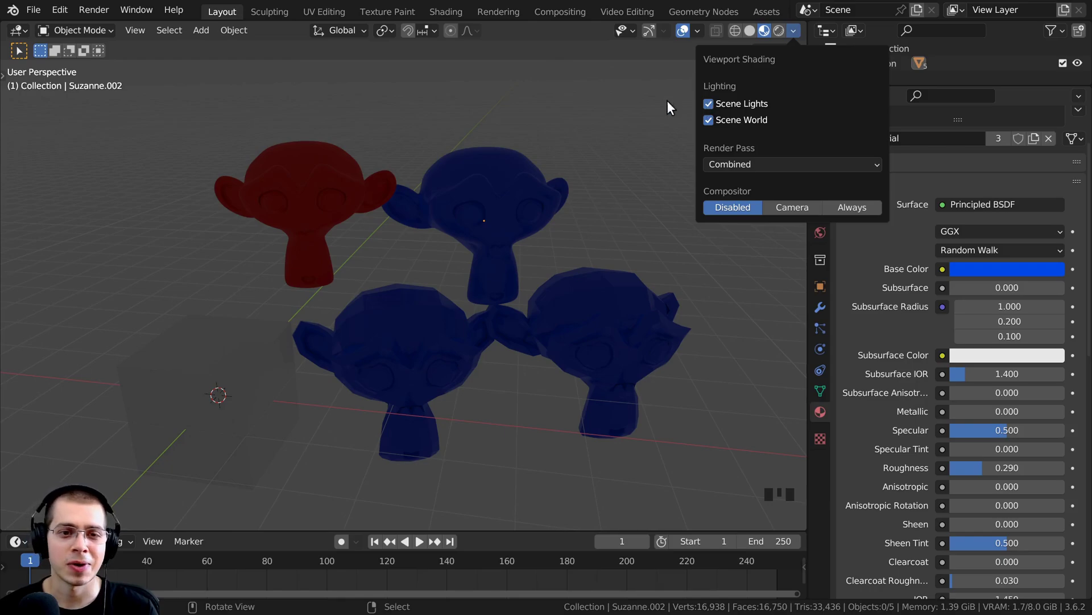
# Add an area light with a power of 107.7 W and place it above the blue monkey heads, aimed at them.
pyautogui.moveTo(568, 204); pyautogui.dragTo(535, 221, button='middle')
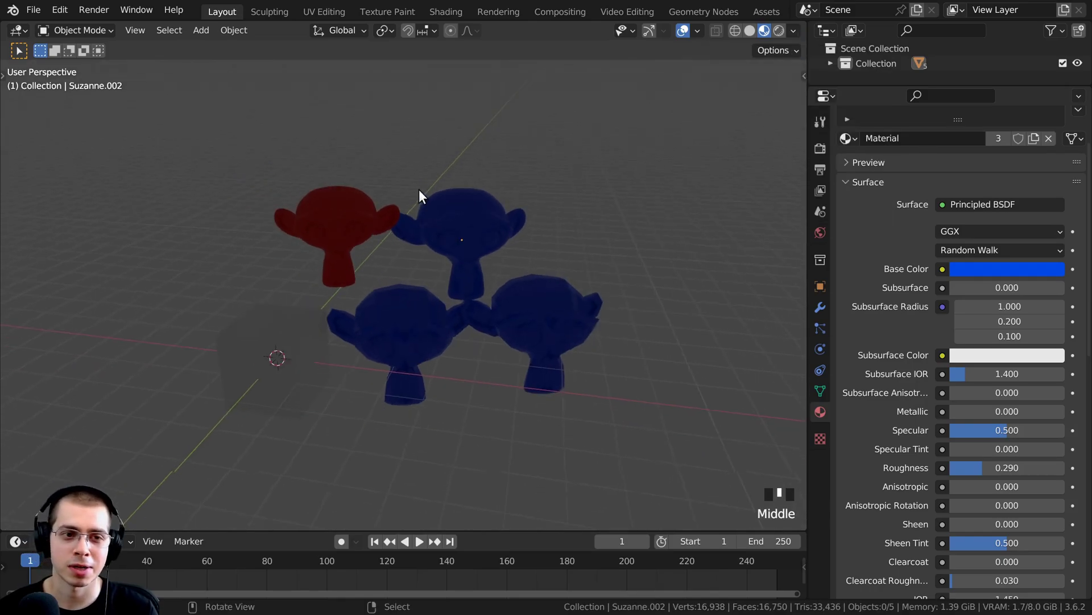
pyautogui.scroll(2, 408, 152)
pyautogui.hotkey('shift', 'a')
pyautogui.moveTo(393, 108)
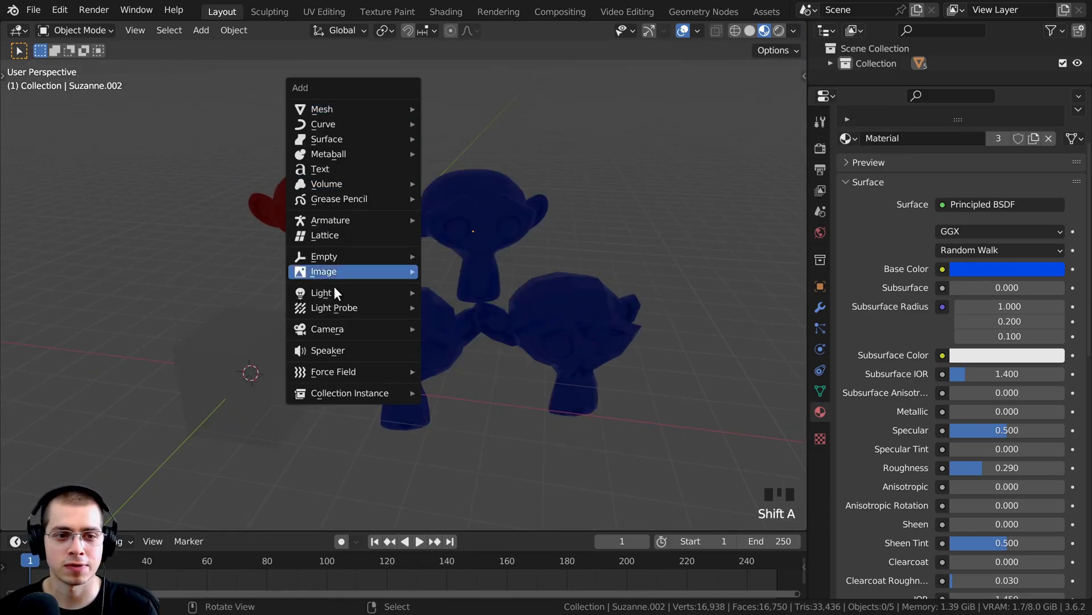
pyautogui.click(489, 340)
pyautogui.press('g')
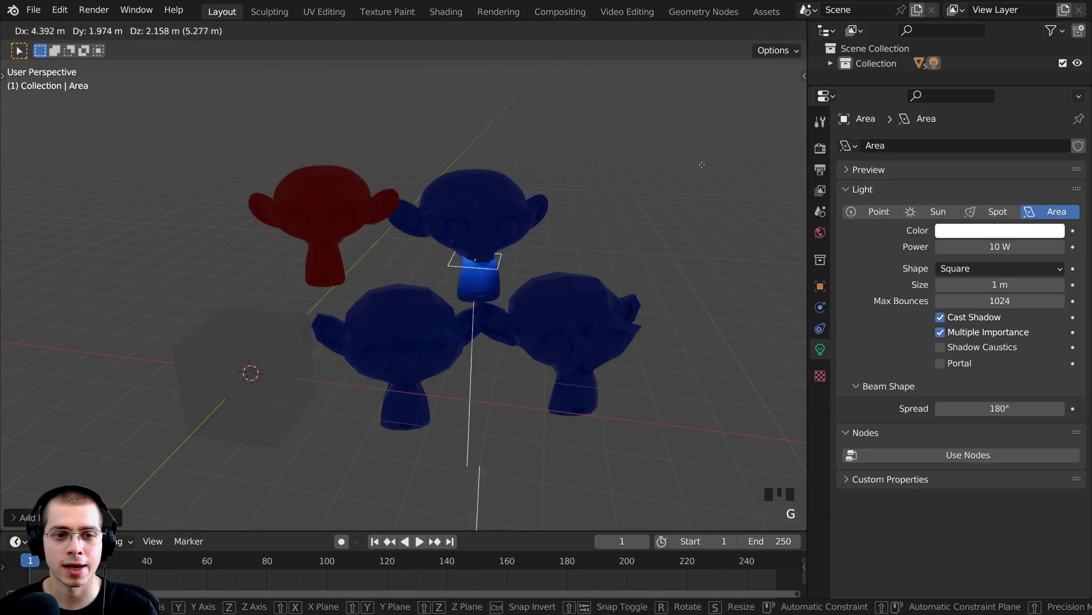
pyautogui.click(605, 264)
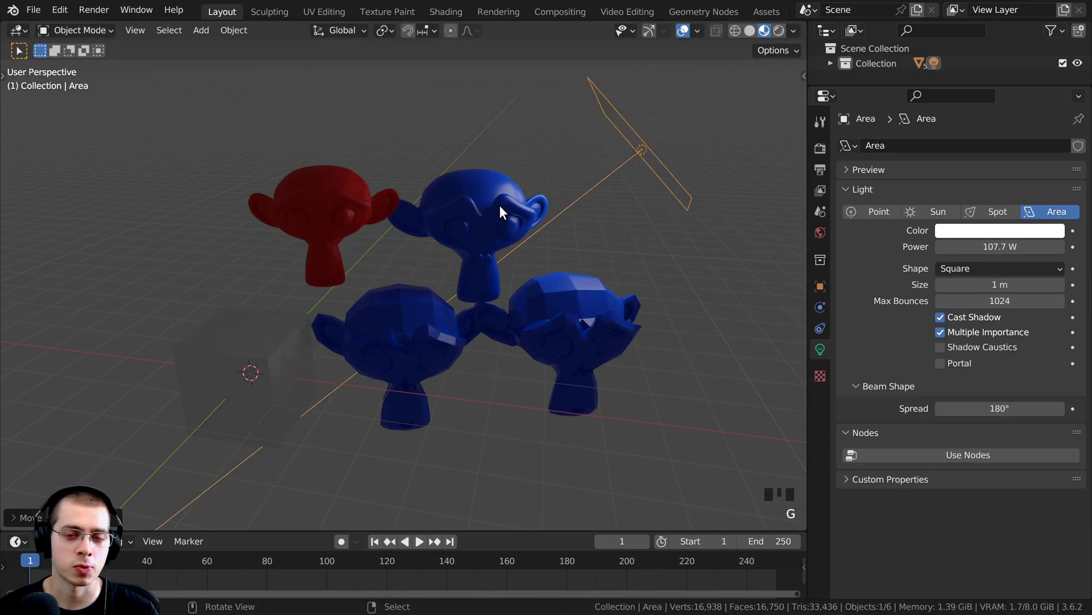
pyautogui.moveTo(500, 205); pyautogui.dragTo(465, 125, button='middle')
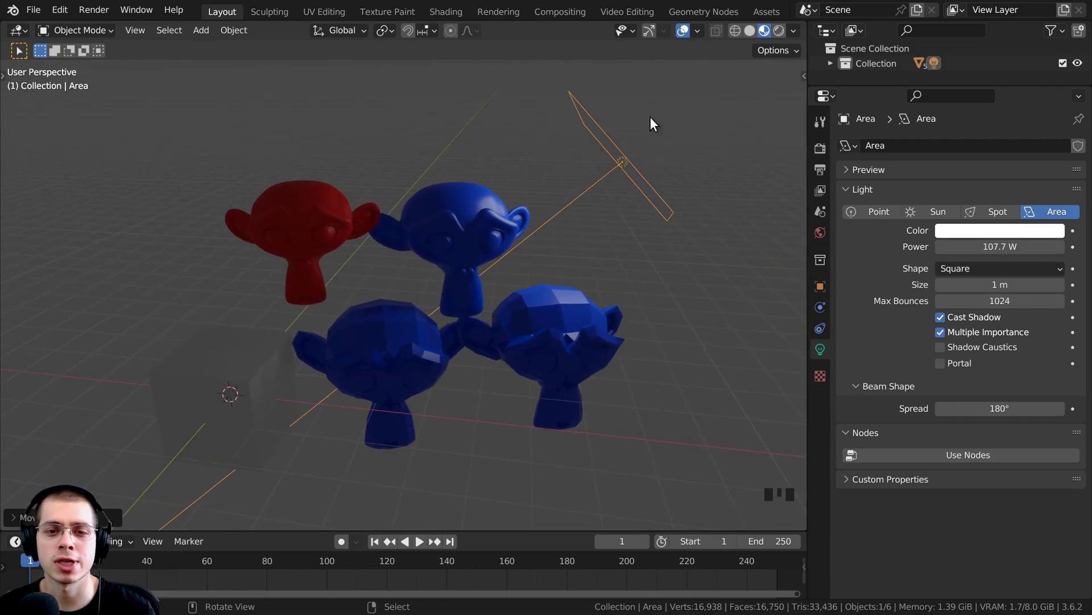
# Turn off Scene Lights and Scene World in the Material Preview shading options.
pyautogui.click(794, 32)
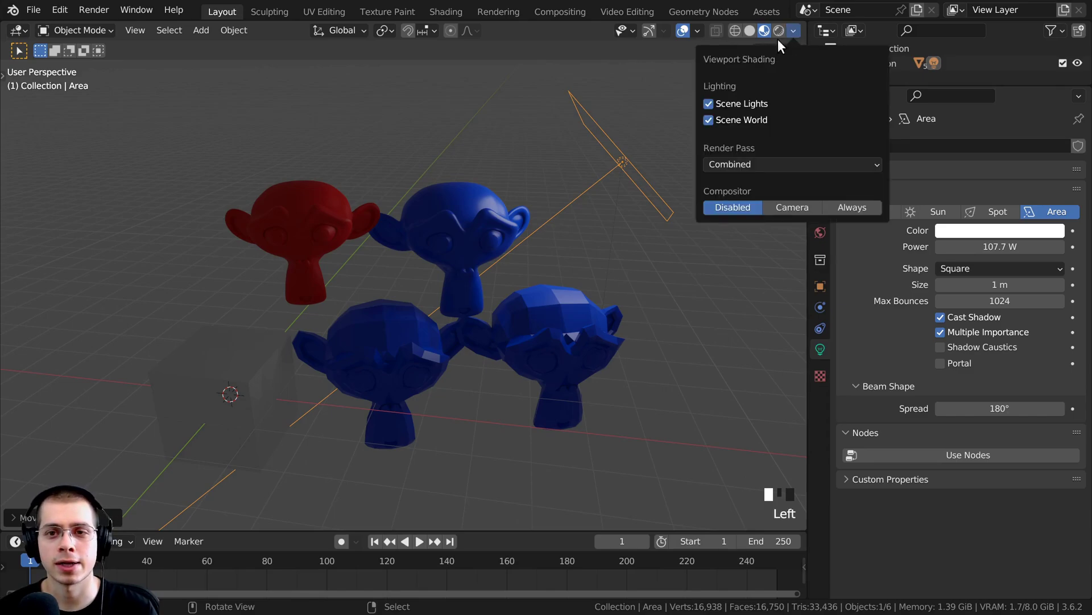
pyautogui.click(709, 104)
pyautogui.click(709, 120)
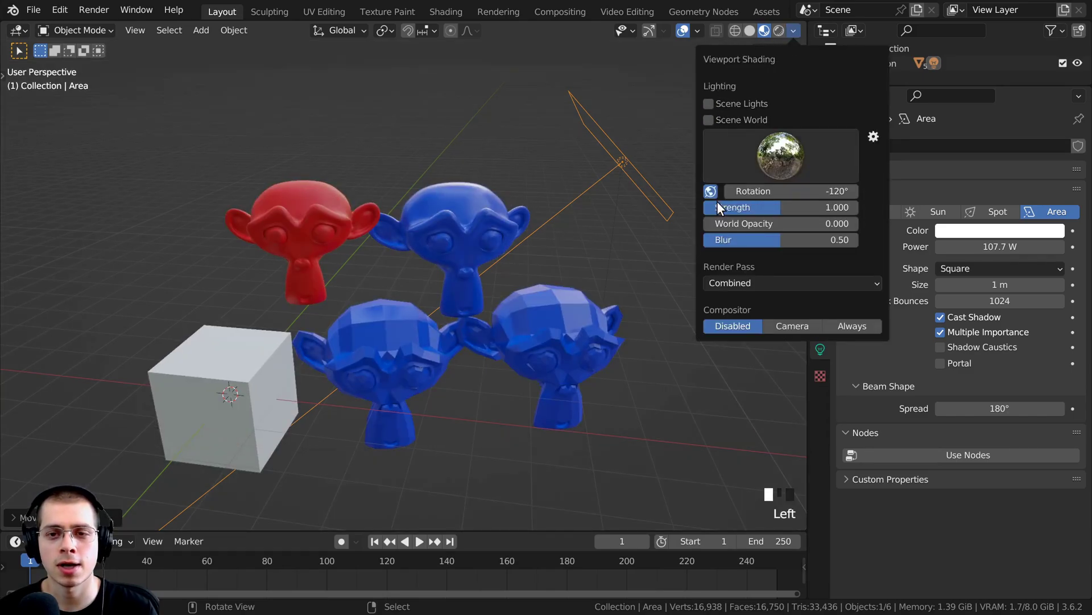
# Try several environment images for the preview lighting and settle on the bright interior one.
pyautogui.click(774, 162)
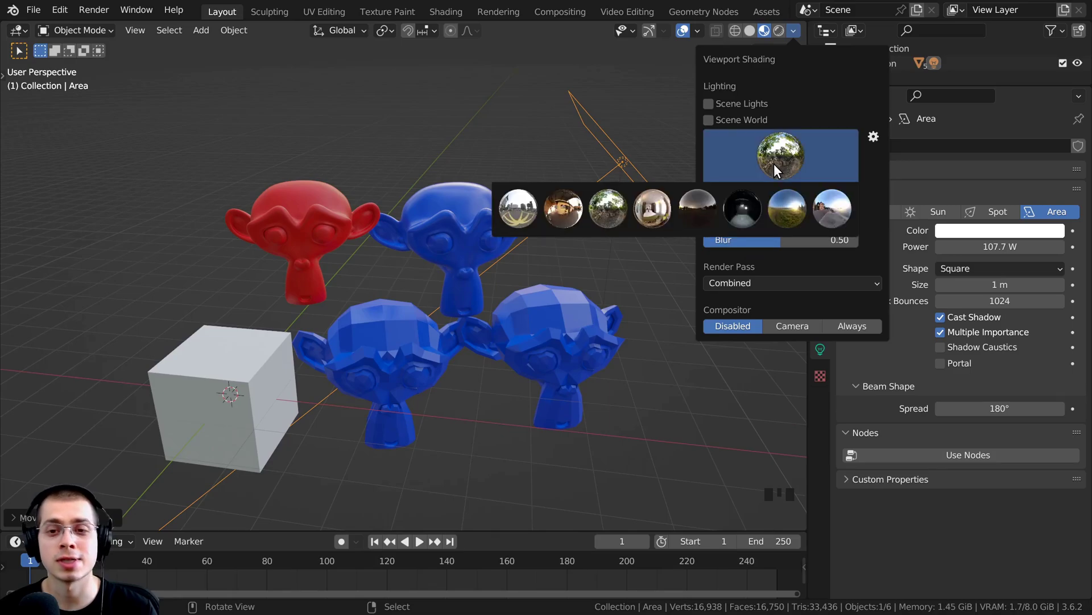
pyautogui.click(787, 214)
pyautogui.click(794, 138)
pyautogui.click(657, 206)
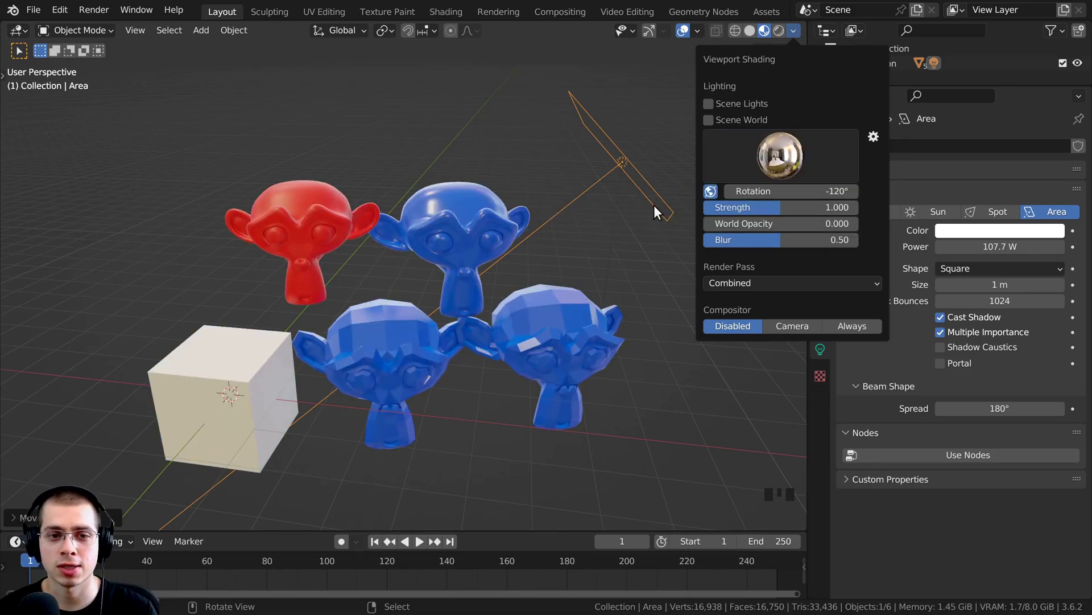
pyautogui.click(759, 142)
pyautogui.click(558, 209)
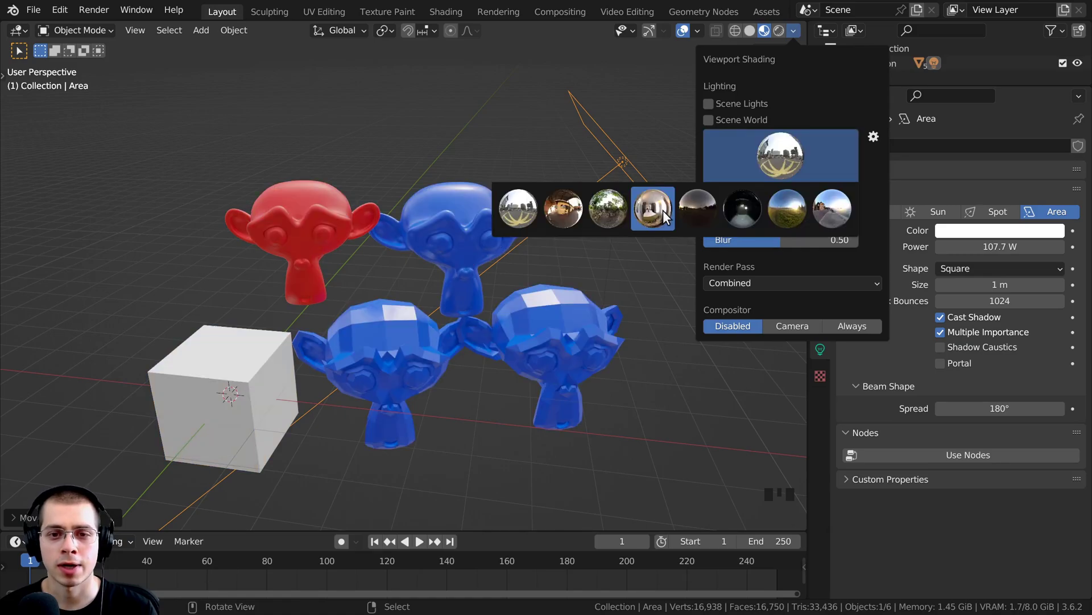
pyautogui.click(653, 208)
# Adjust the preview environment's rotation and raise its world opacity, and view the monkey heads against that background.
pyautogui.moveTo(791, 191)
pyautogui.mouseDown()
pyautogui.moveTo(836, 191)
pyautogui.moveTo(740, 196)
pyautogui.moveTo(857, 207)
pyautogui.moveTo(740, 207)
pyautogui.moveTo(781, 207)
pyautogui.moveTo(769, 224)
pyautogui.moveTo(830, 224)
pyautogui.moveTo(744, 225)
pyautogui.moveTo(680, 240)
pyautogui.moveTo(794, 239)
pyautogui.moveTo(717, 229)
pyautogui.moveTo(724, 235)
pyautogui.mouseUp()
pyautogui.moveTo(468, 293); pyautogui.dragTo(467, 237, button='middle')
pyautogui.scroll(-4, 268, 183)
pyautogui.moveTo(268, 183); pyautogui.dragTo(649, 161, button='middle')
pyautogui.click(794, 30)
pyautogui.scroll(3, 391, 220)
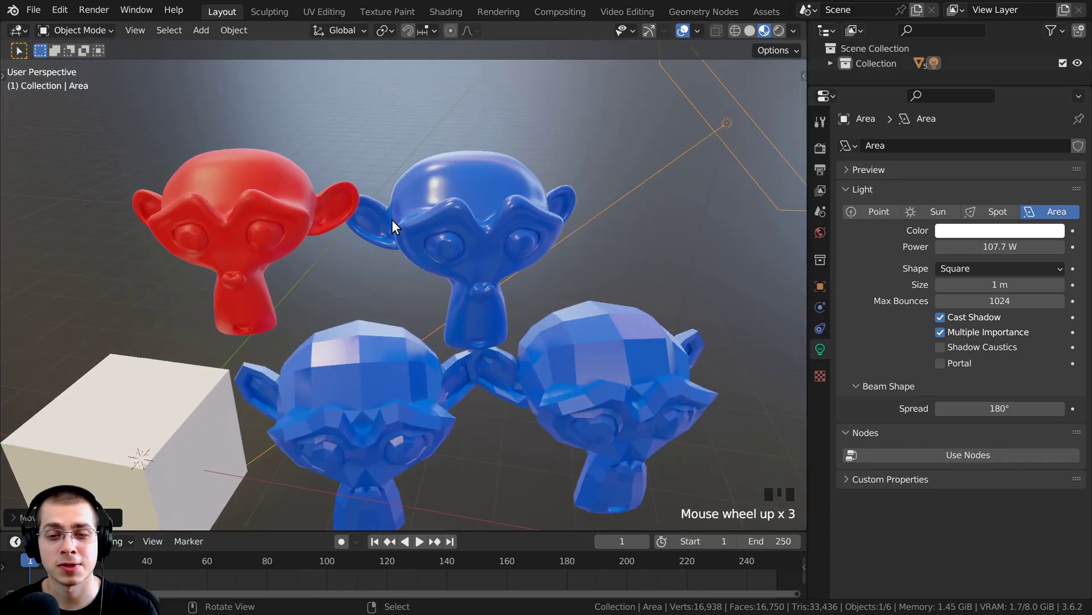
pyautogui.moveTo(391, 220)
pyautogui.keyDown('shift'); pyautogui.mouseDown(button='middle')
pyautogui.moveTo(394, 280)
pyautogui.moveTo(430, 282)
pyautogui.moveTo(432, 237)
pyautogui.moveTo(459, 215)
pyautogui.moveTo(456, 263)
pyautogui.mouseUp(button='middle'); pyautogui.keyUp('shift')
pyautogui.scroll(-4, 474, 209)
pyautogui.moveTo(475, 209); pyautogui.dragTo(500, 215, button='middle')
pyautogui.scroll(5, 419, 206)
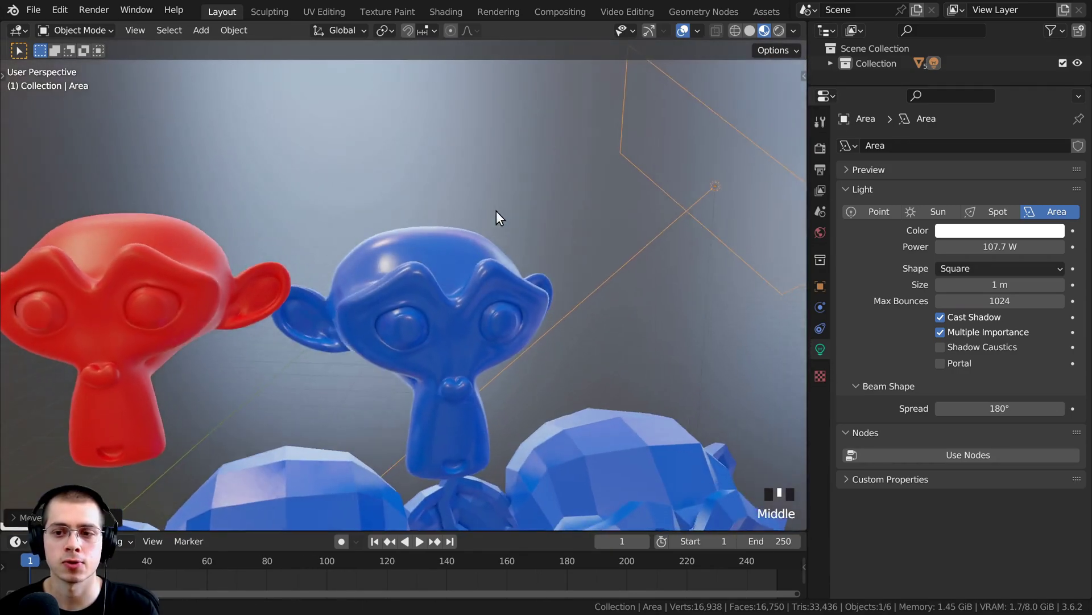
pyautogui.scroll(-2, 463, 225)
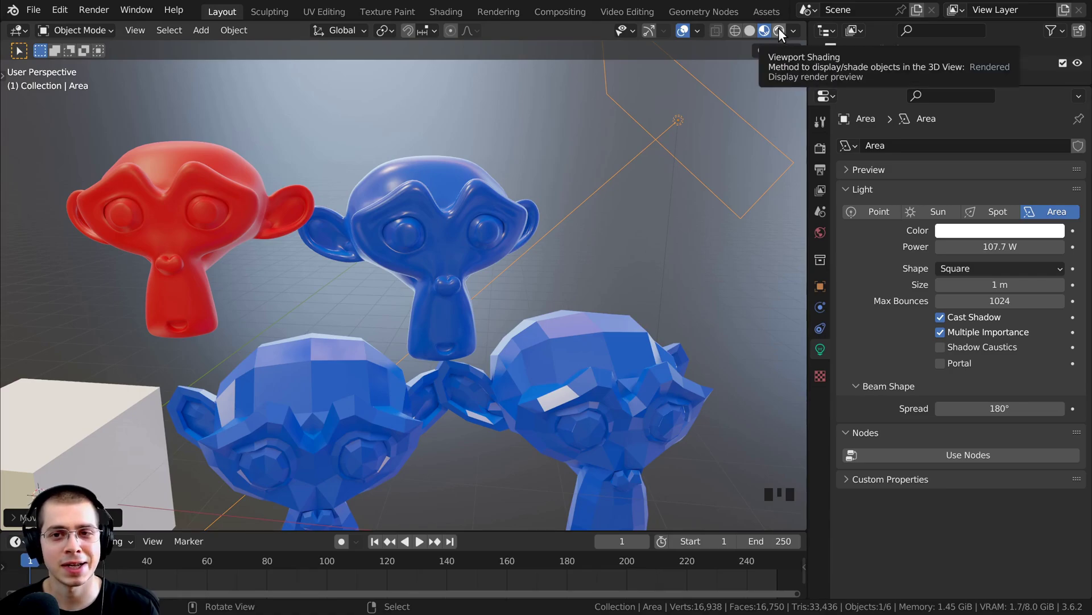
# Switch the viewport to Rendered shading with nothing selected and choose Cycles as the render engine.
pyautogui.click(778, 28)
pyautogui.moveTo(270, 494)
pyautogui.keyDown('shift'); pyautogui.mouseDown(button='middle')
pyautogui.moveTo(521, 268)
pyautogui.moveTo(382, 343)
pyautogui.mouseUp(button='middle'); pyautogui.keyUp('shift')
pyautogui.press('a')
pyautogui.press('a')
pyautogui.press('a')
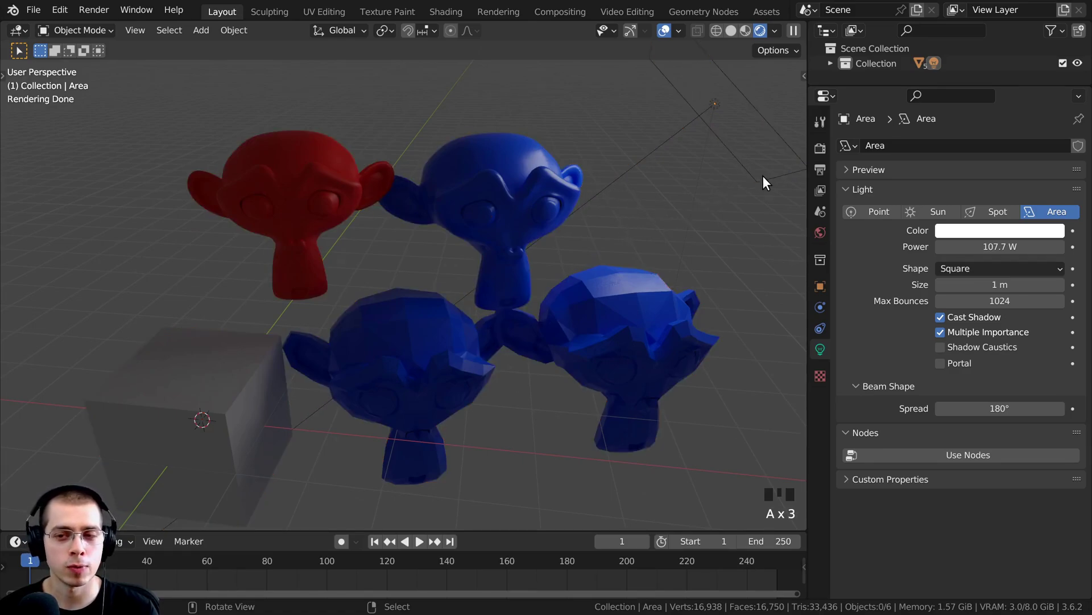
pyautogui.click(820, 148)
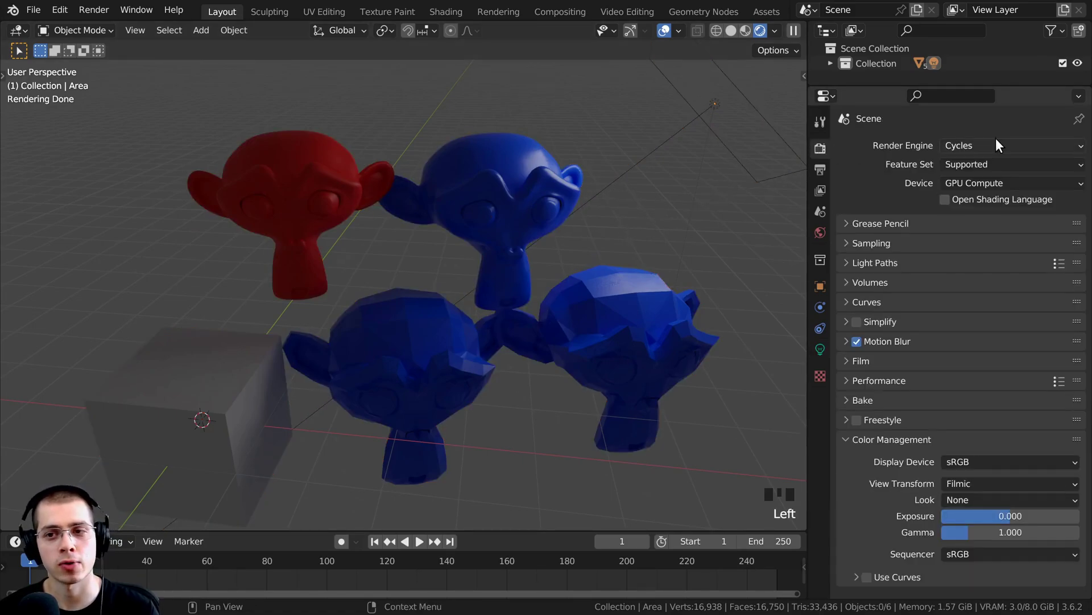
pyautogui.moveTo(991, 142); pyautogui.dragTo(977, 198)
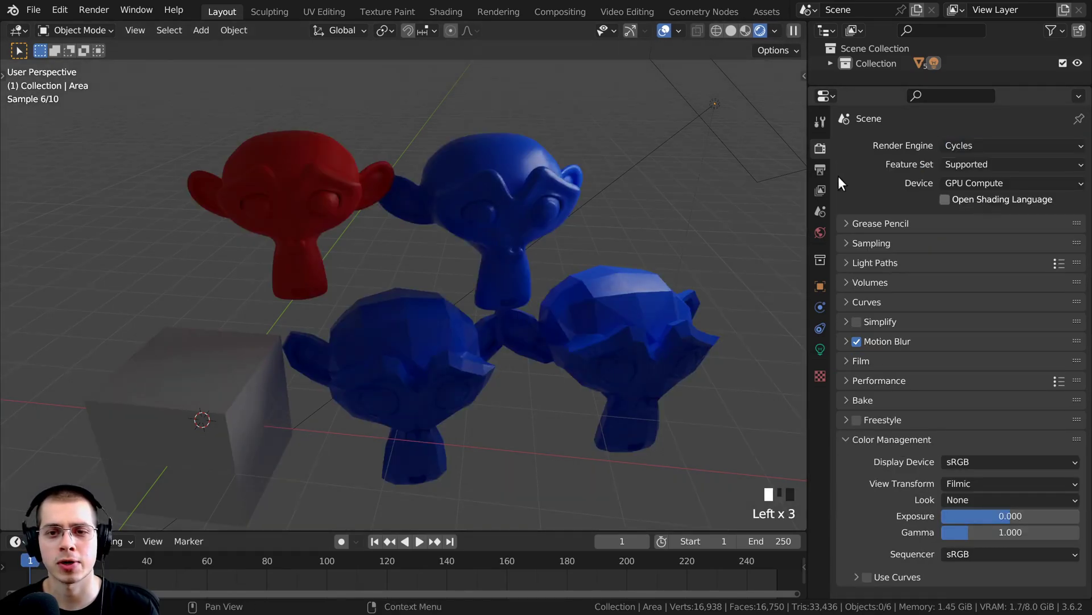
# Enlarge and reposition the area light above the monkey heads, and set its power to 597 W.
pyautogui.moveTo(558, 267); pyautogui.dragTo(533, 280, button='middle')
pyautogui.scroll(-3, 512, 332)
pyautogui.moveTo(512, 332); pyautogui.dragTo(466, 285, button='middle')
pyautogui.press('g')
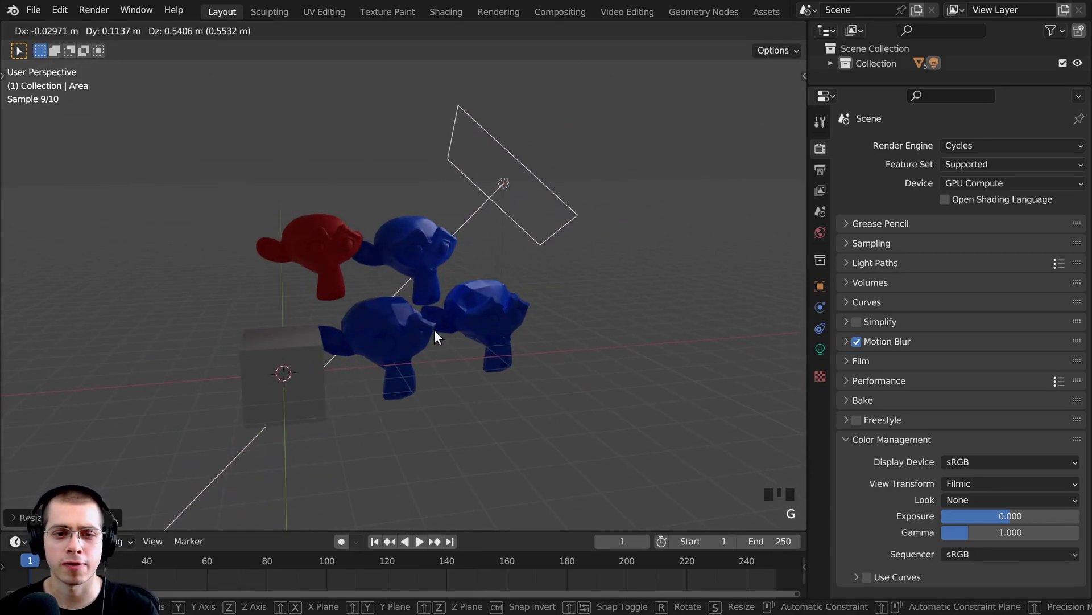
pyautogui.click(435, 330)
pyautogui.click(819, 349)
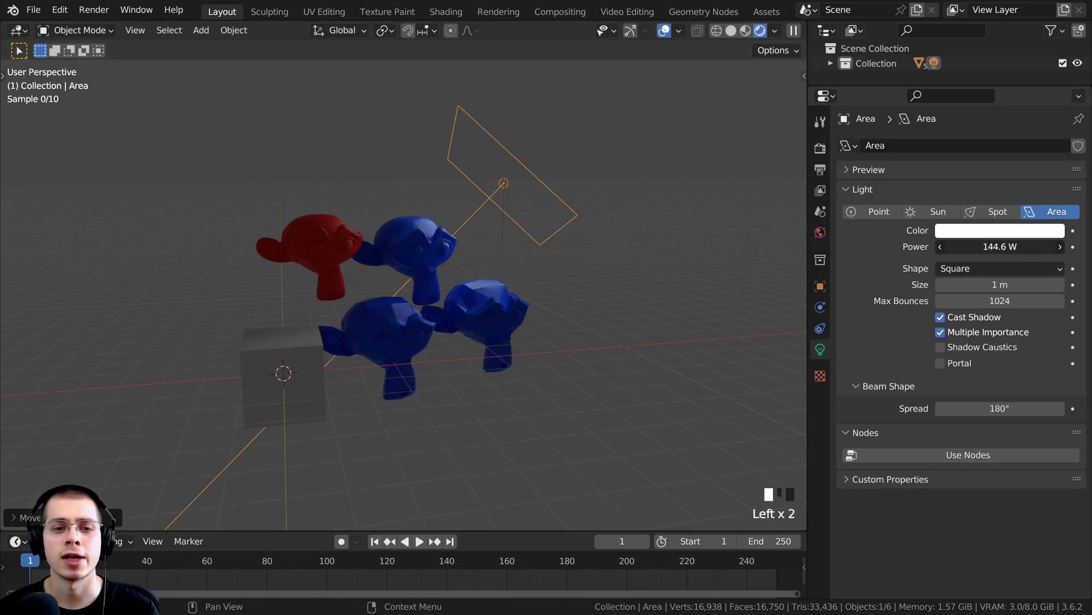
pyautogui.moveTo(1000, 246); pyautogui.dragTo(1041, 247)
# Rotate the area light so that it aims at the monkey heads.
pyautogui.moveTo(790, 199); pyautogui.dragTo(569, 284, button='middle')
pyautogui.press('r')
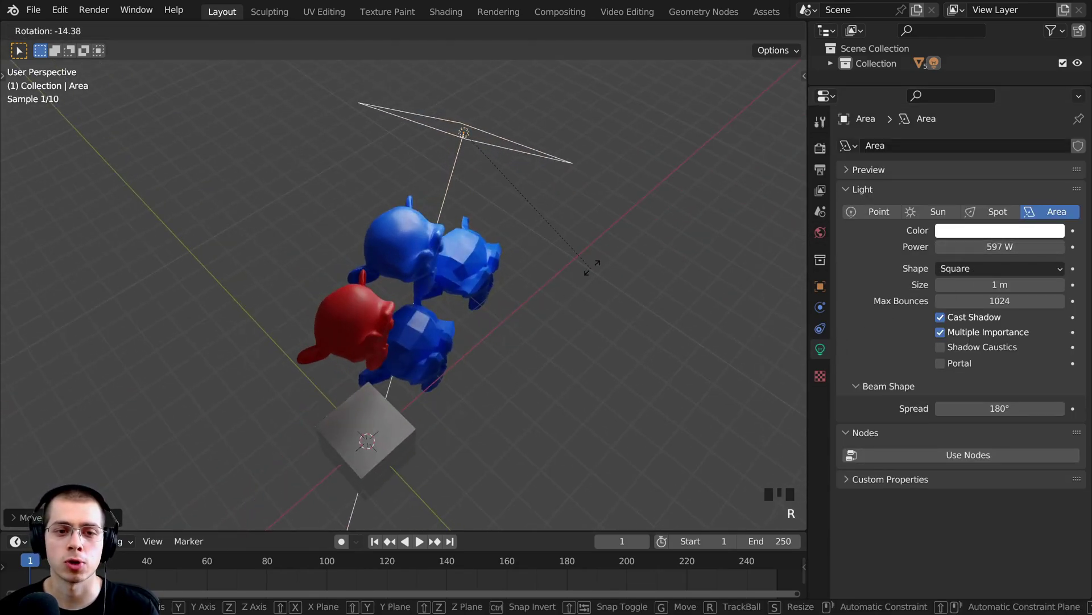
pyautogui.click(537, 271)
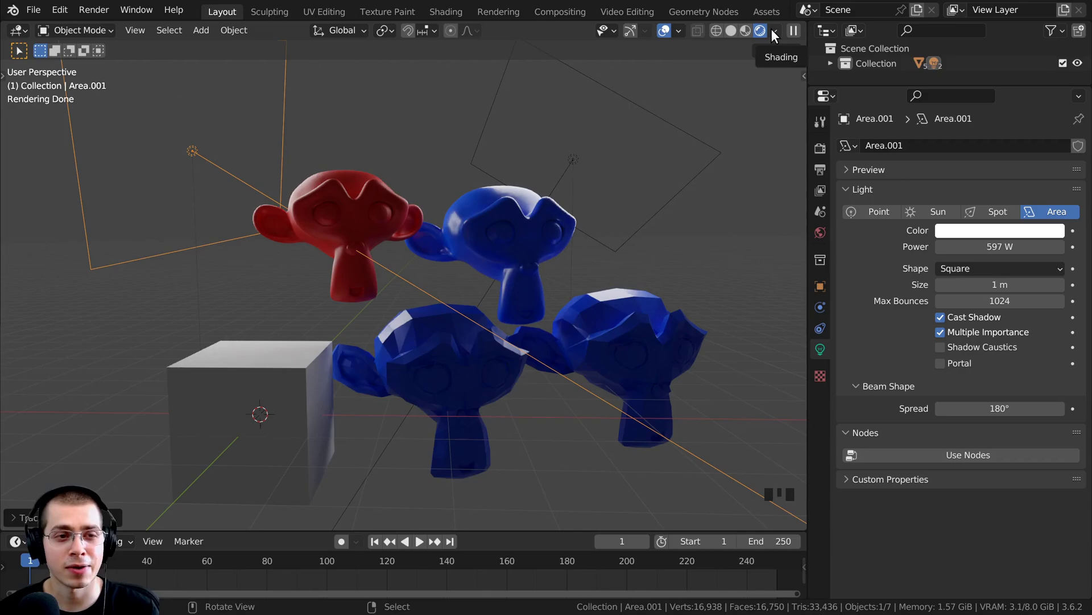
# Turn off Scene World and Scene Lights for the Rendered viewport shading.
pyautogui.click(774, 31)
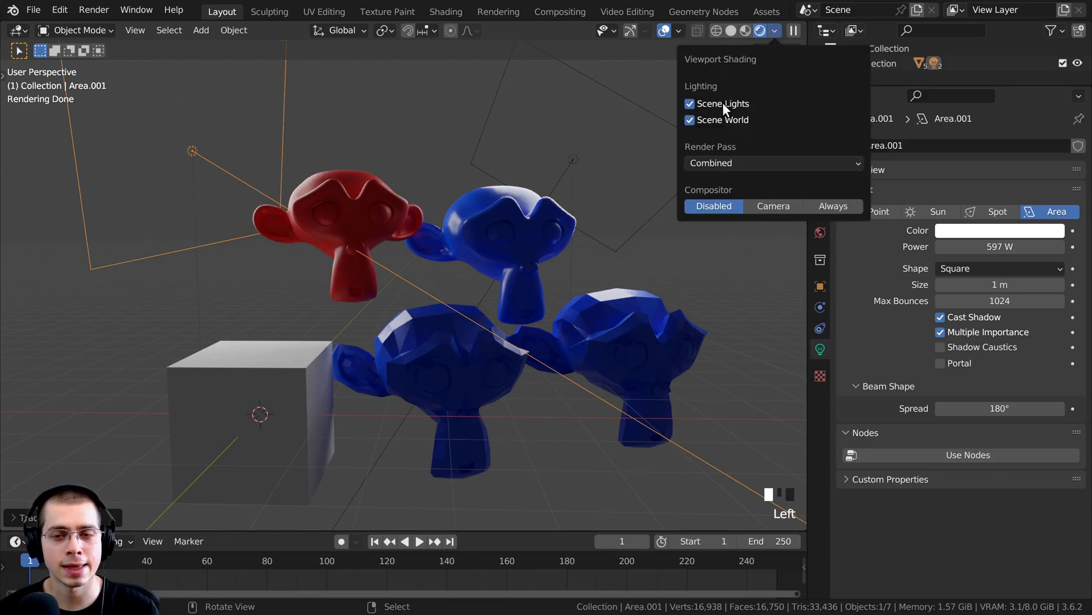
pyautogui.click(690, 120)
pyautogui.click(689, 103)
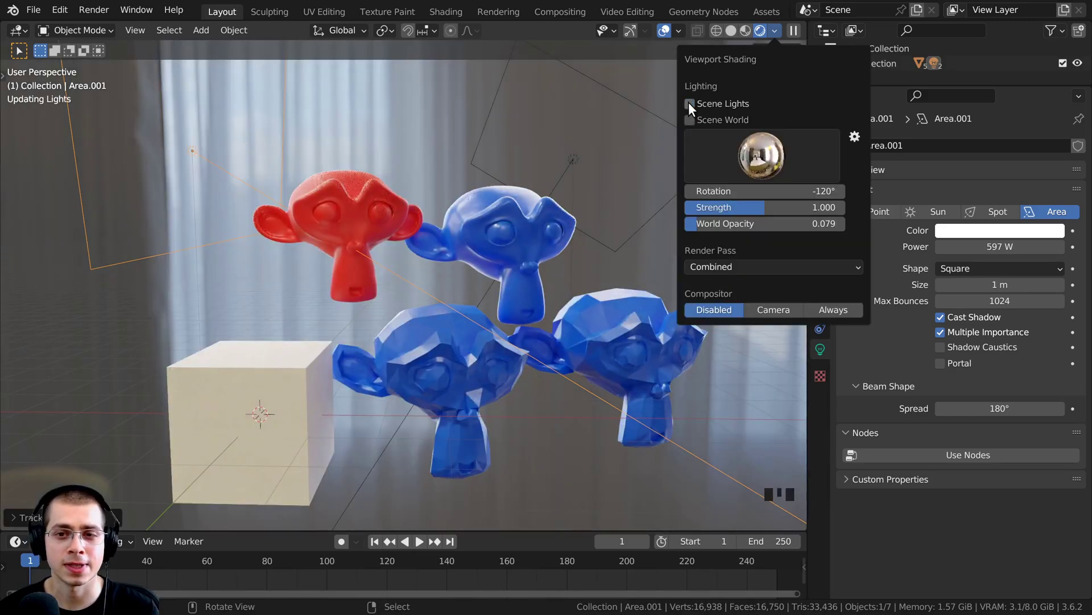
# Try the forest and the open-field environments as Rendered viewport lighting, and return to the curtained interior environment.
pyautogui.click(752, 155)
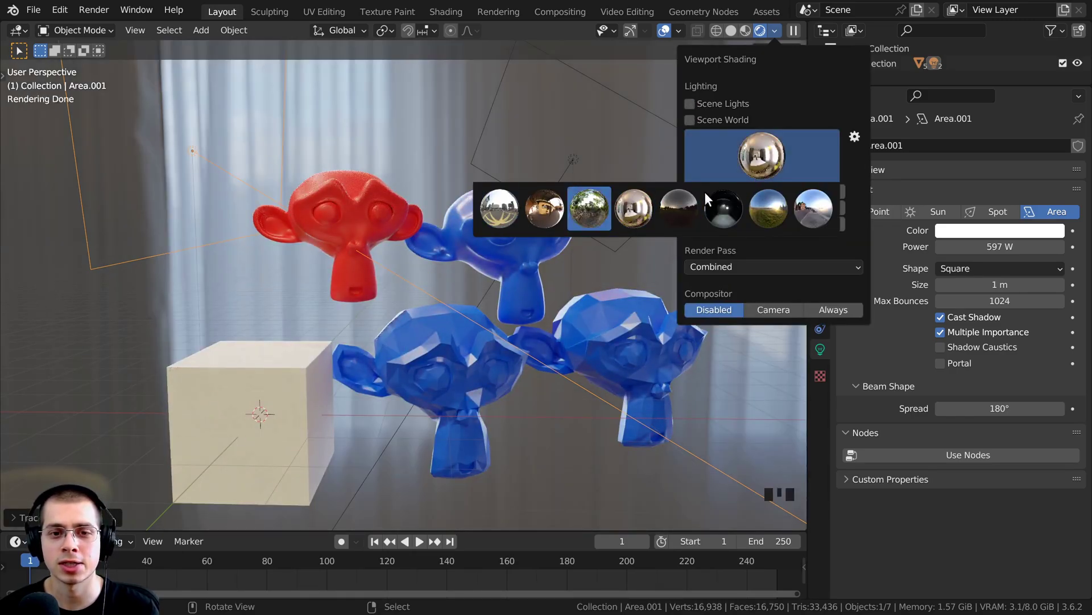
pyautogui.click(589, 208)
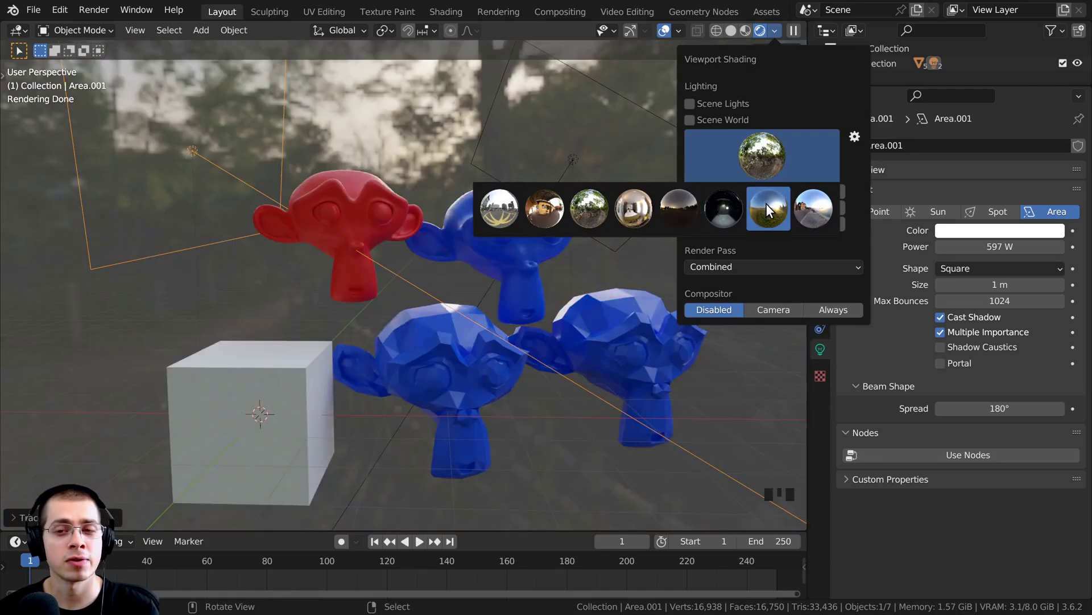
pyautogui.click(778, 203)
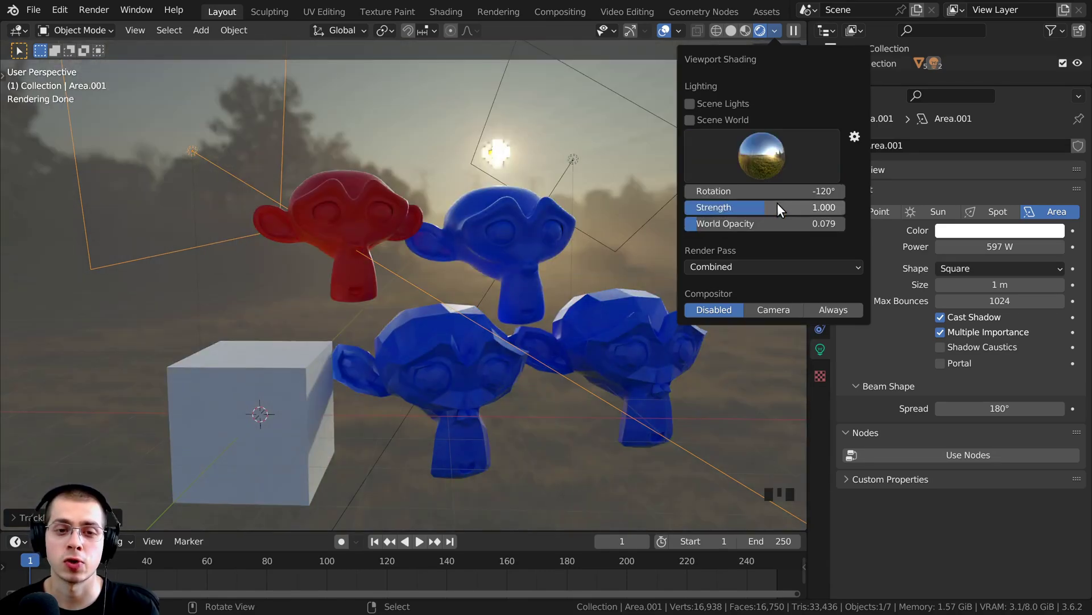
pyautogui.click(762, 155)
pyautogui.click(634, 208)
# Add a camera and align it to the current view of the monkey heads.
pyautogui.hotkey('shift', 'a')
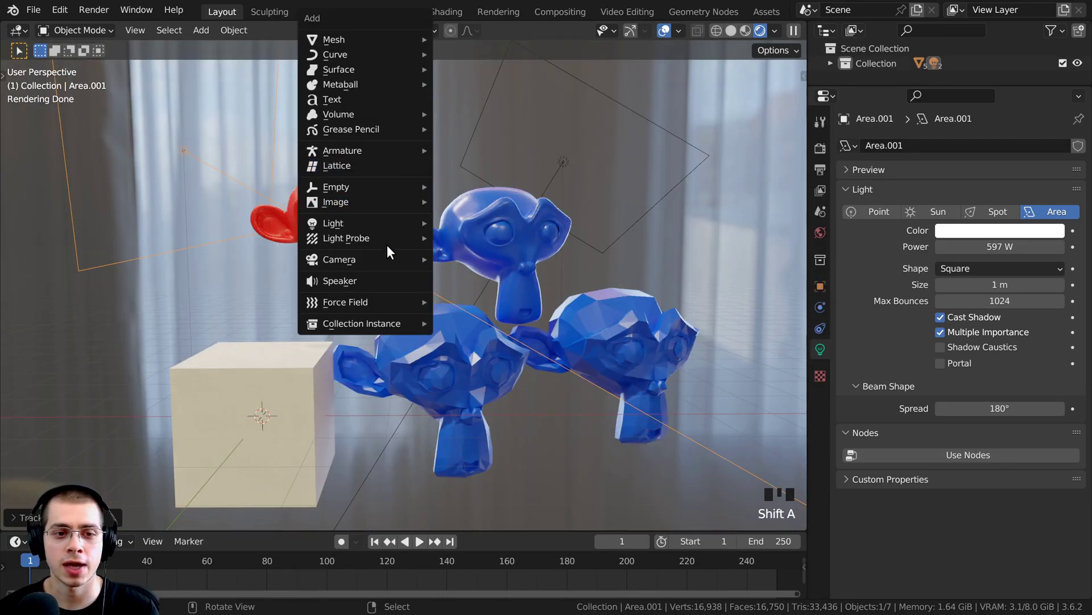
pyautogui.moveTo(369, 259)
pyautogui.click(468, 261)
pyautogui.keyDown('shift'); pyautogui.moveTo(456, 217); pyautogui.dragTo(390, 176, button='middle'); pyautogui.keyUp('shift')
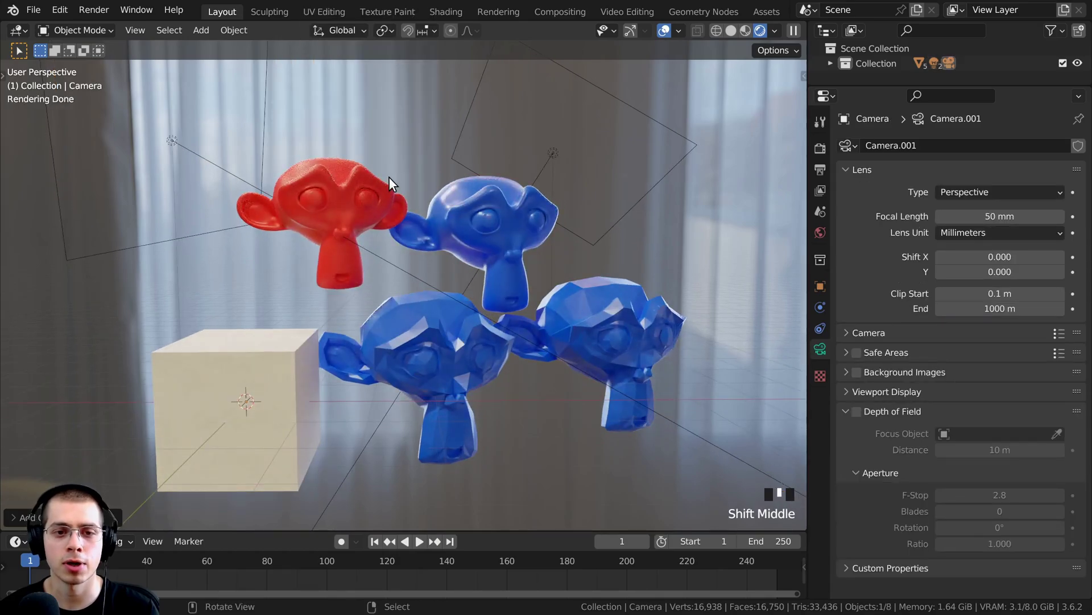
pyautogui.press('ctrl+alt+KP_0')
pyautogui.click(486, 21)
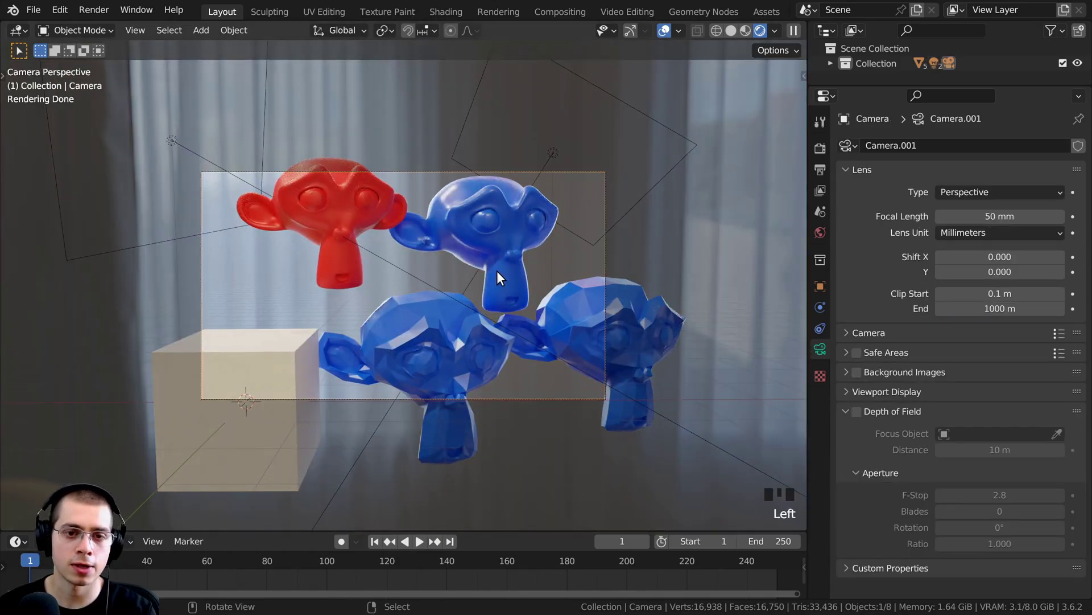
# Render the image through the camera, view the whole result, and close the render.
pyautogui.press('F12')
pyautogui.press('Home')
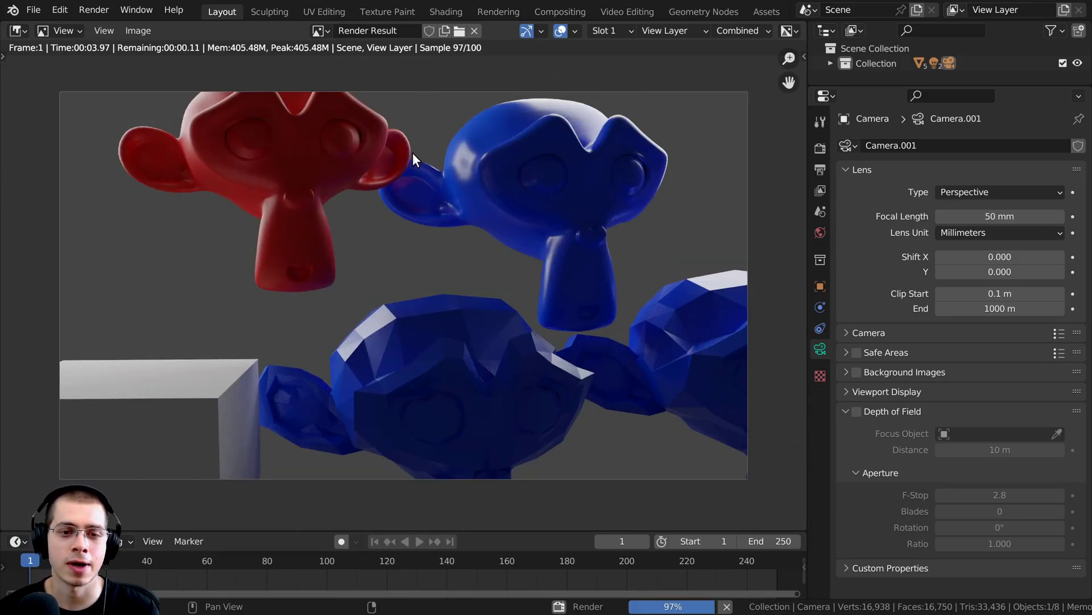
pyautogui.moveTo(450, 182); pyautogui.dragTo(372, 226, button='middle')
pyautogui.press('Escape')
pyautogui.press('Escape')
pyautogui.press('Escape')
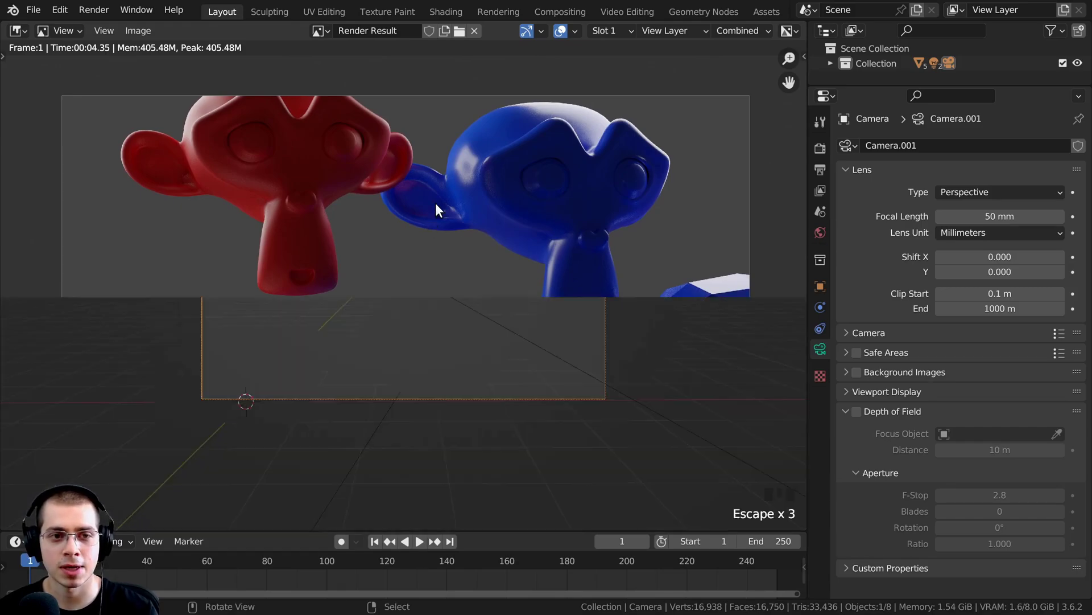
# Turn Scene Lights and Scene World back on for Rendered shading and view the heads outside the camera view.
pyautogui.click(775, 29)
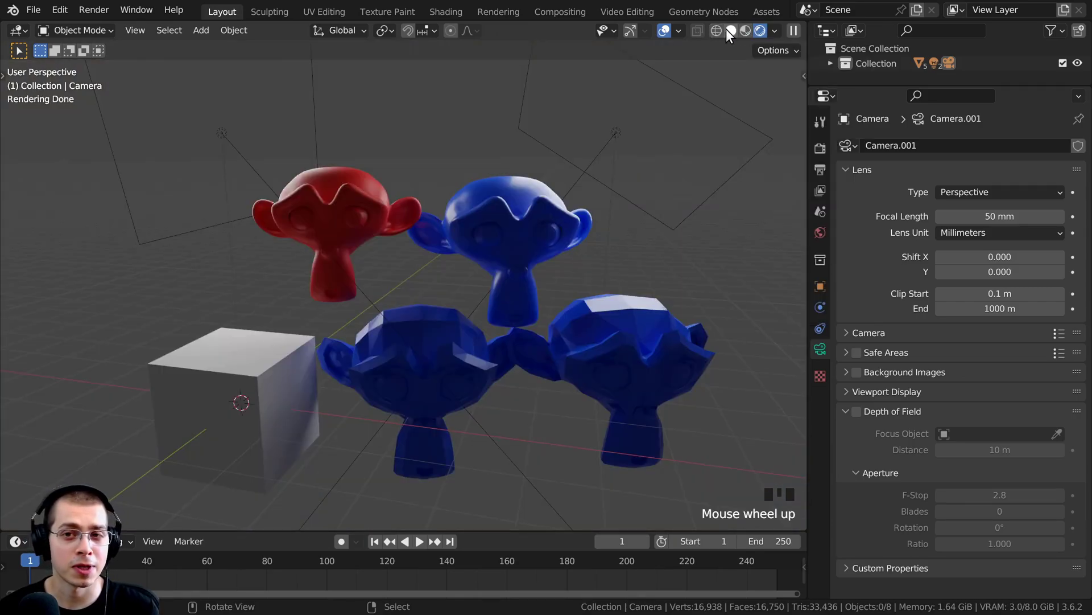
pyautogui.moveTo(501, 219)
pyautogui.mouseDown(button='middle')
pyautogui.moveTo(513, 211)
pyautogui.moveTo(514, 221)
pyautogui.mouseUp(button='middle')
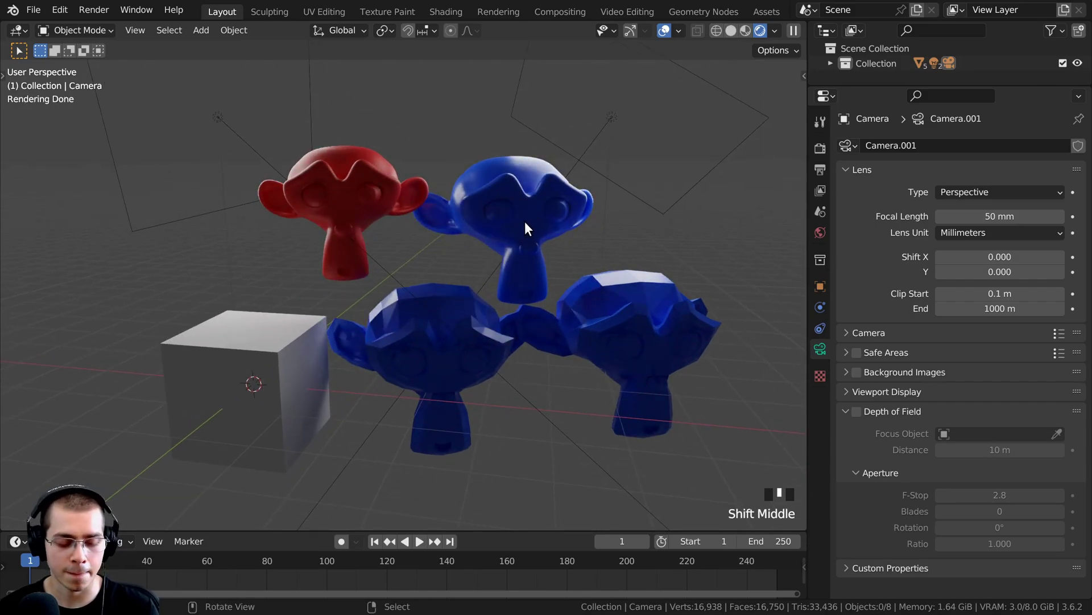
# Use the shading pie menu to switch the viewport to Wireframe and back to Rendered.
pyautogui.press('z')
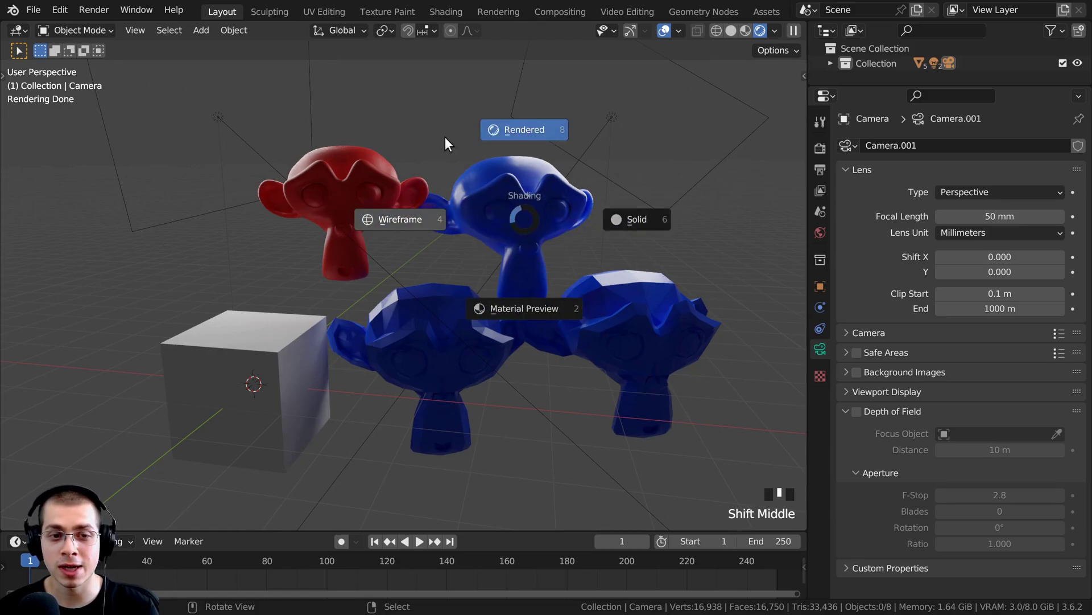
pyautogui.click(517, 220)
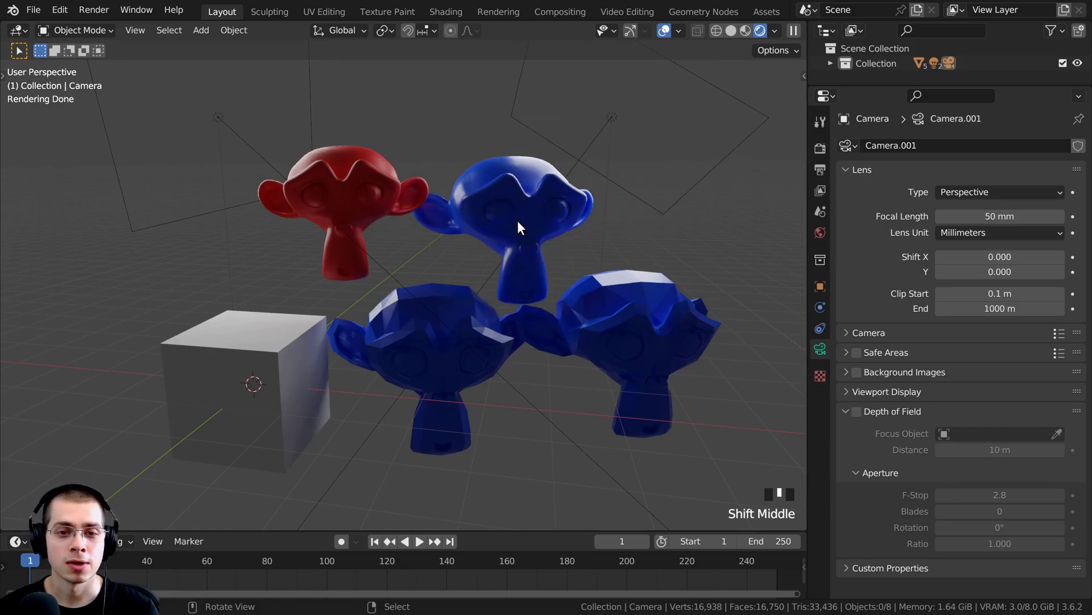
pyautogui.press('z')
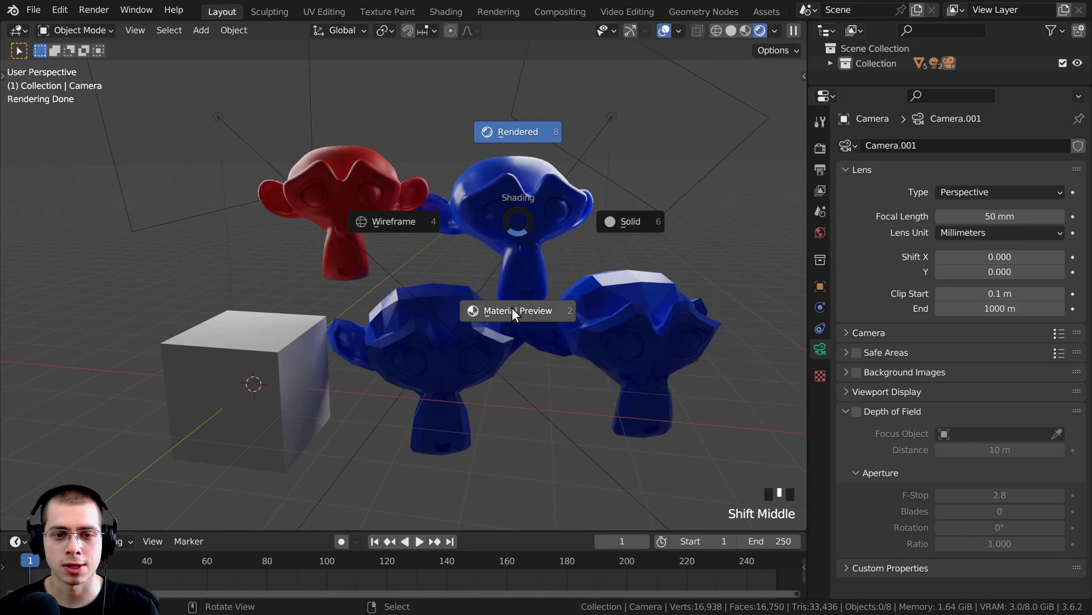
pyautogui.click(405, 227)
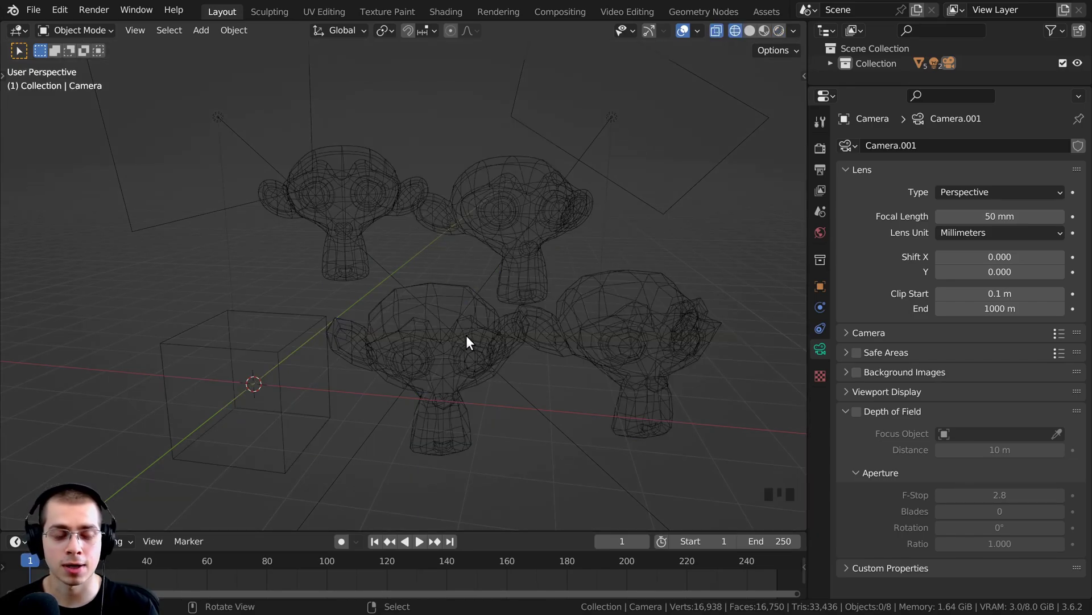
pyautogui.press('z')
pyautogui.click(466, 239)
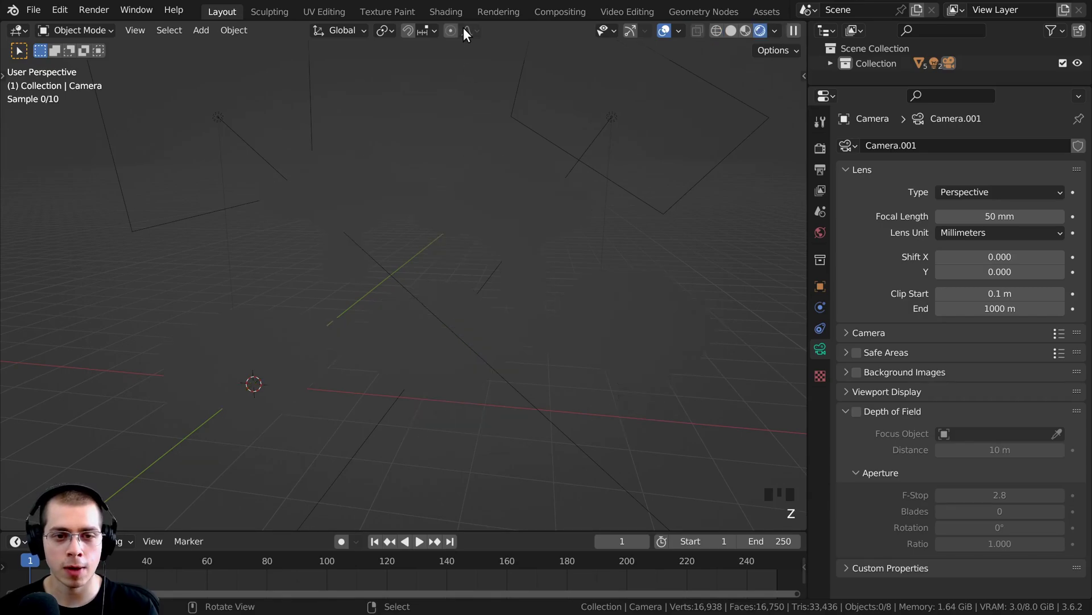
# Cycle the viewport shading through Solid and Wireframe, returning to Rendered.
pyautogui.press('z')
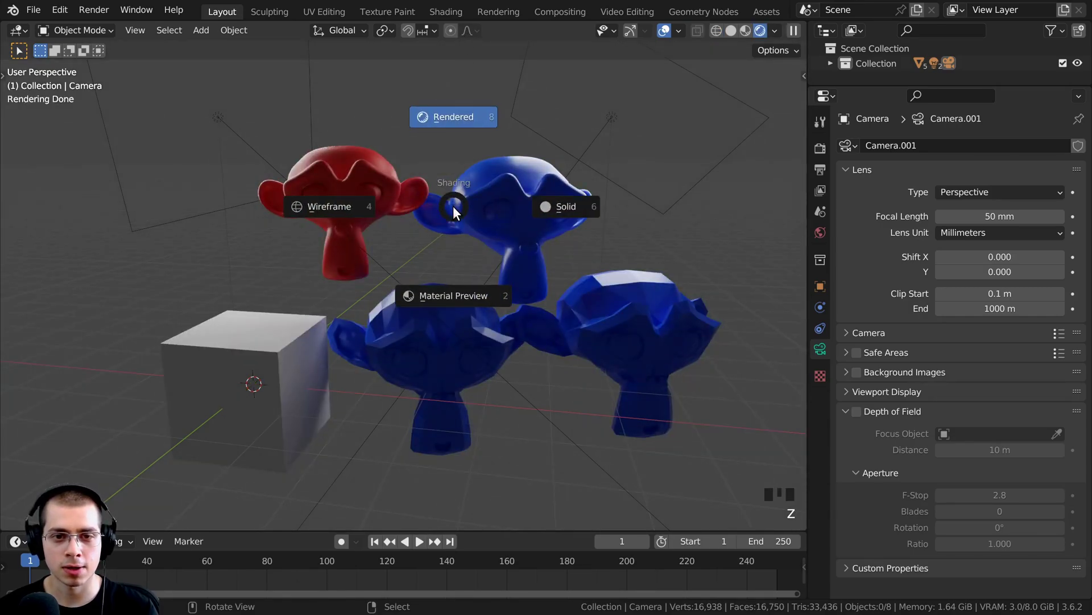
pyautogui.press('z')
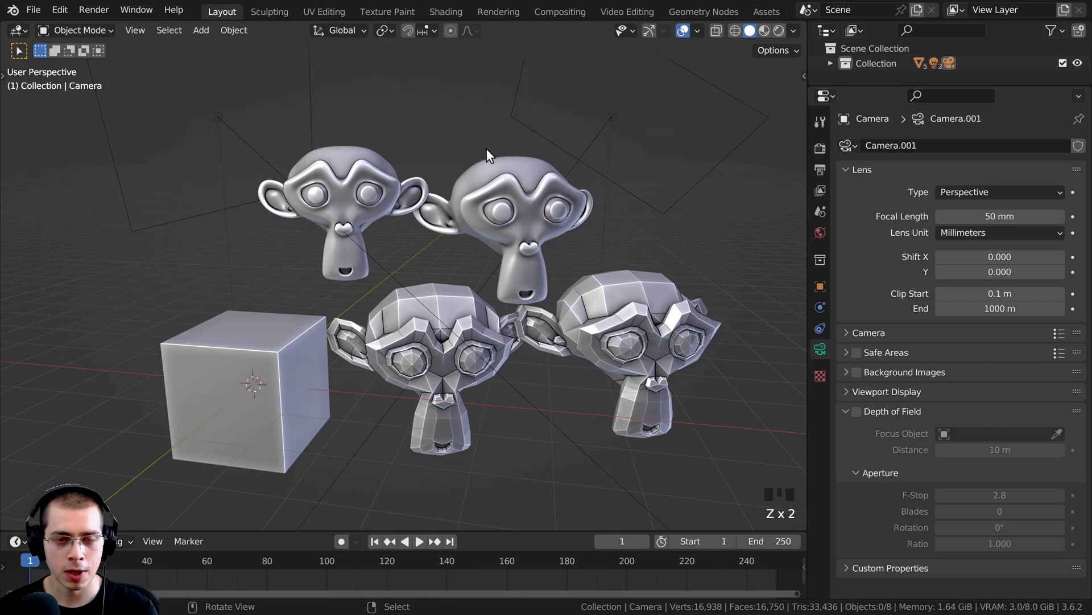
pyautogui.press('z')
pyautogui.click(153, 237)
pyautogui.press('z')
pyautogui.click(483, 172)
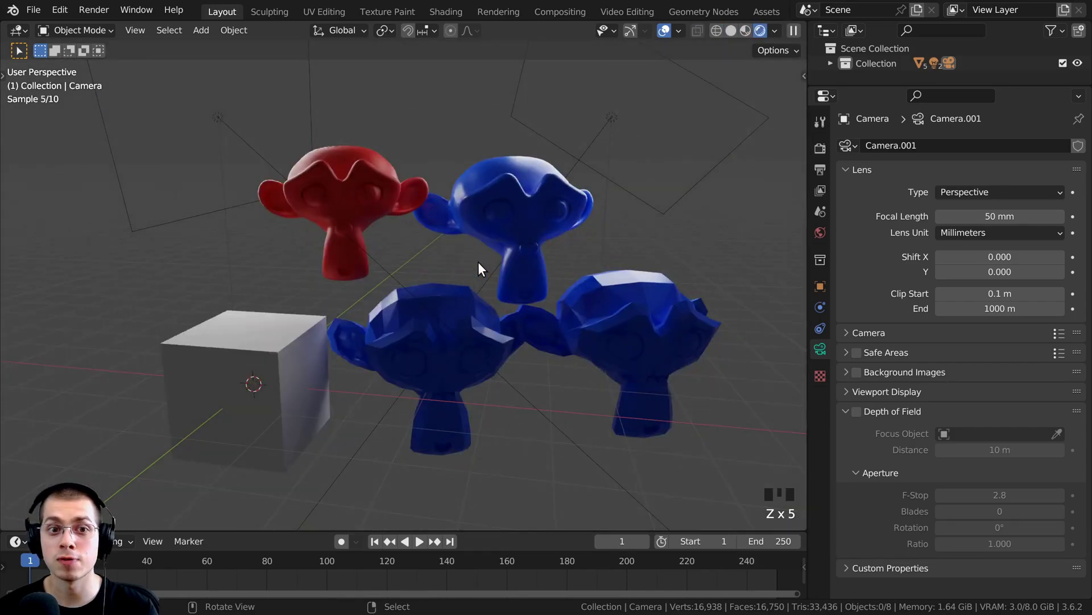
# Switch the viewport shading to Solid, Rendered and Wireframe in turn, ending in Rendered.
pyautogui.press('z')
pyautogui.click(569, 263)
pyautogui.press('z')
pyautogui.click(472, 173)
pyautogui.press('z')
pyautogui.click(360, 279)
pyautogui.press('z')
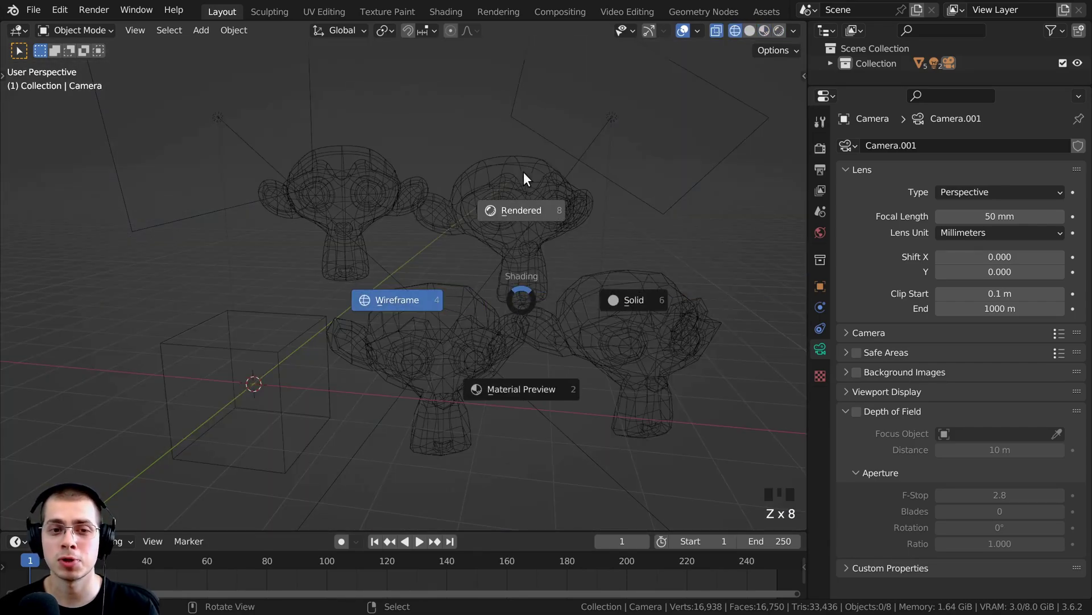
pyautogui.click(523, 179)
# Set the viewport to Solid shading and view the monkey heads from closer up.
pyautogui.press('z')
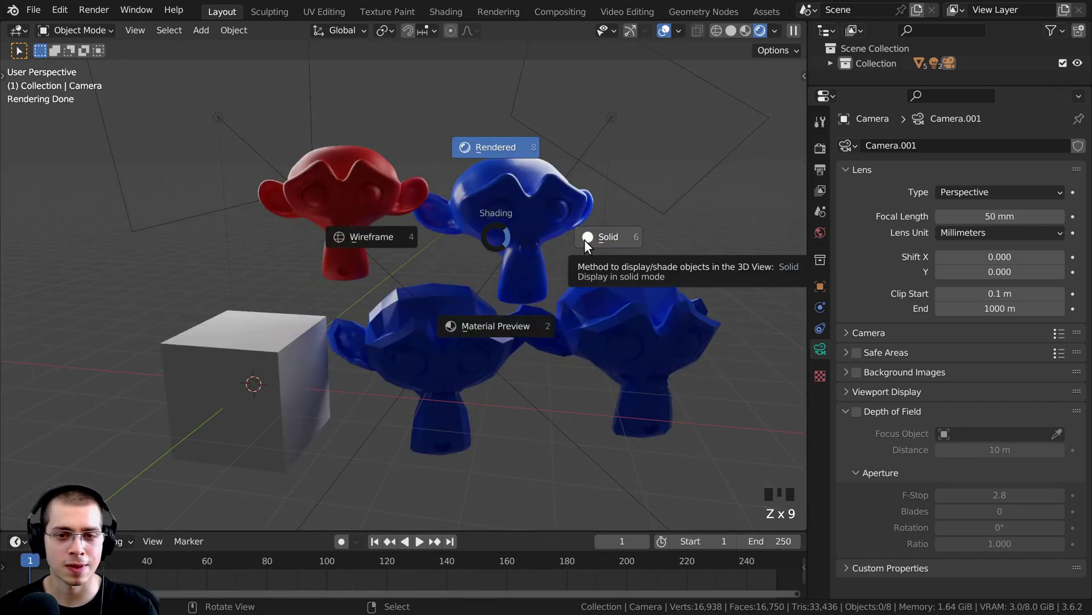
pyautogui.press('z')
pyautogui.press('z')
pyautogui.click(476, 245)
pyautogui.press('z')
pyautogui.click(632, 250)
pyautogui.moveTo(631, 251)
pyautogui.mouseDown(button='middle')
pyautogui.moveTo(613, 272)
pyautogui.moveTo(599, 261)
pyautogui.mouseUp(button='middle')
pyautogui.moveTo(522, 240); pyautogui.dragTo(548, 108, button='middle')
pyautogui.scroll(2, 455, 152)
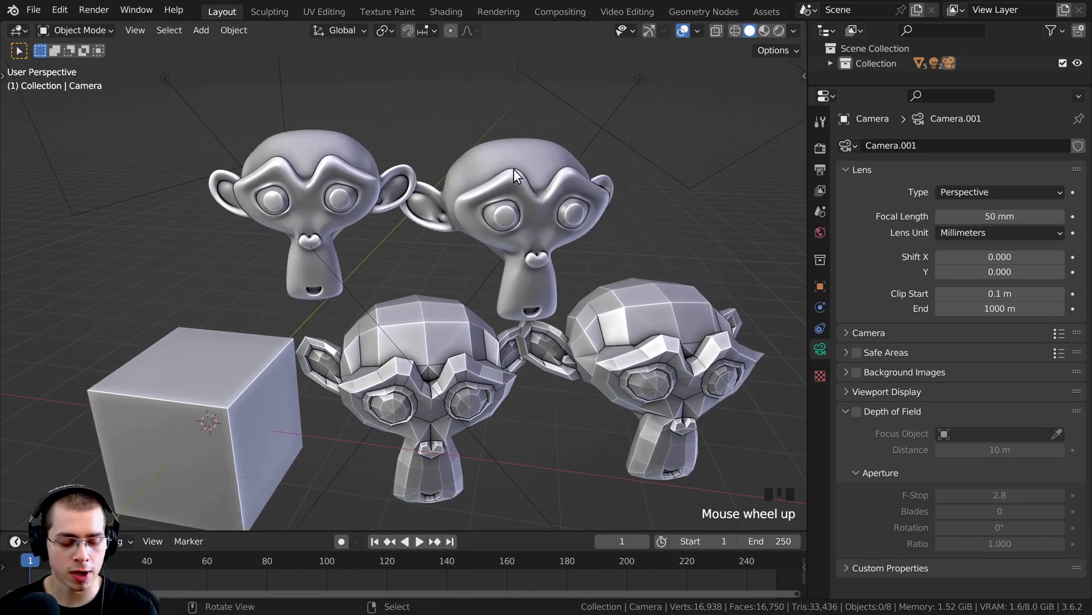
# Toggle the viewport directly between Wireframe and Solid shading twice, ending in Solid.
pyautogui.hotkey('shift', 'z')
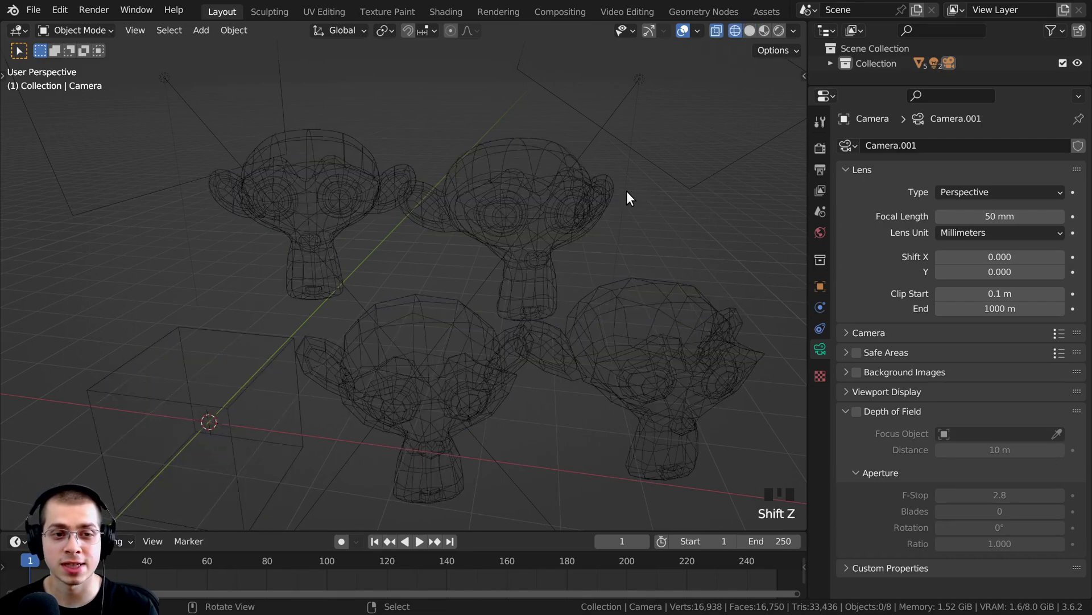
pyautogui.hotkey('shift', 'z')
pyautogui.hotkey('shift', 'z')
pyautogui.hotkey('shift', 'z')
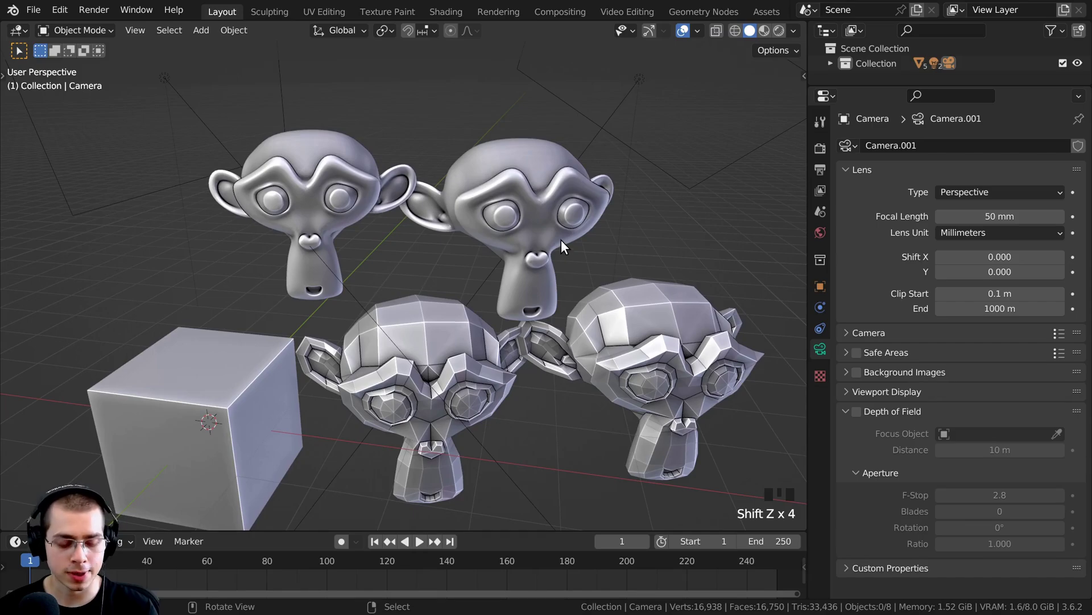
# Toggle X-ray on and off in Solid shading, leaving it off.
pyautogui.hotkey('alt', 'z')
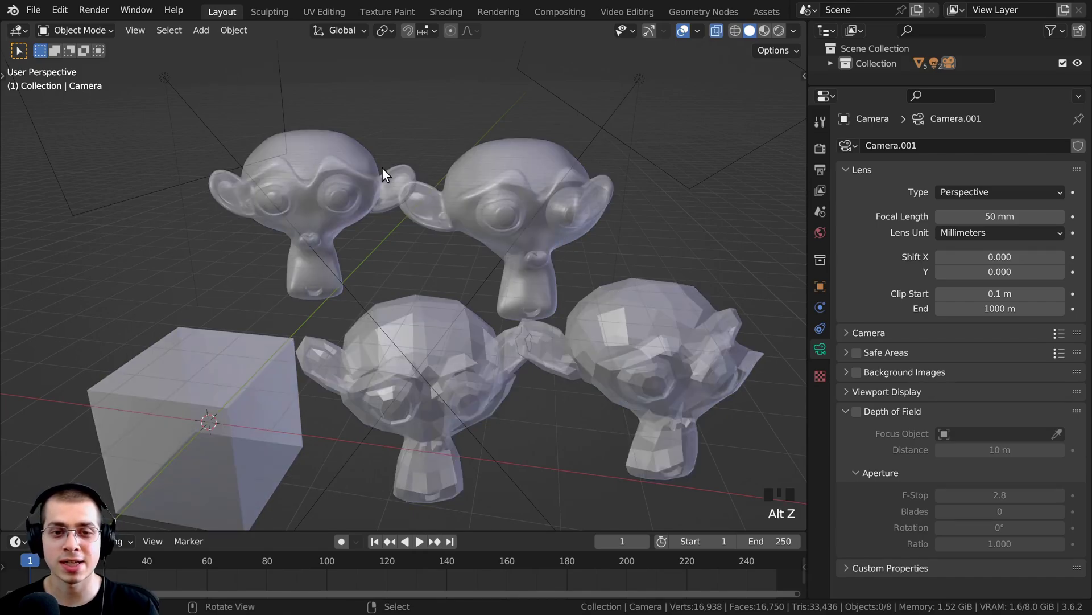
pyautogui.moveTo(381, 167); pyautogui.dragTo(863, 144, button='middle')
pyautogui.hotkey('alt', 'z')
pyautogui.hotkey('alt', 'z')
pyautogui.hotkey('alt', 'z')
# Maximize the 3D viewport and frame the cube and monkey heads in it.
pyautogui.hotkey('ctrl', 'space')
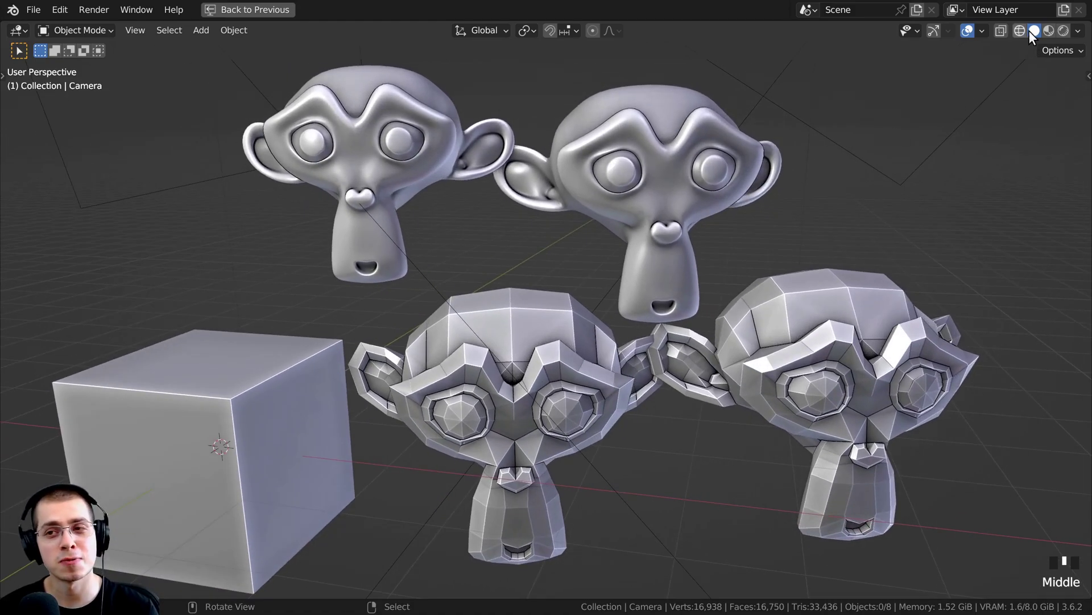
pyautogui.moveTo(738, 225)
pyautogui.mouseDown(button='middle')
pyautogui.moveTo(762, 199)
pyautogui.moveTo(749, 249)
pyautogui.mouseUp(button='middle')
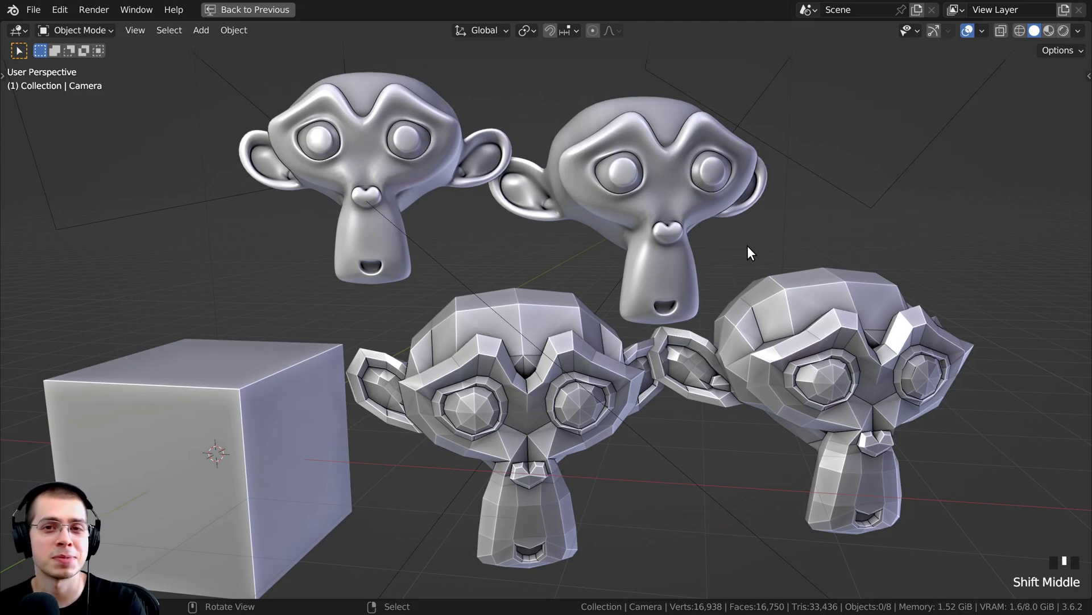